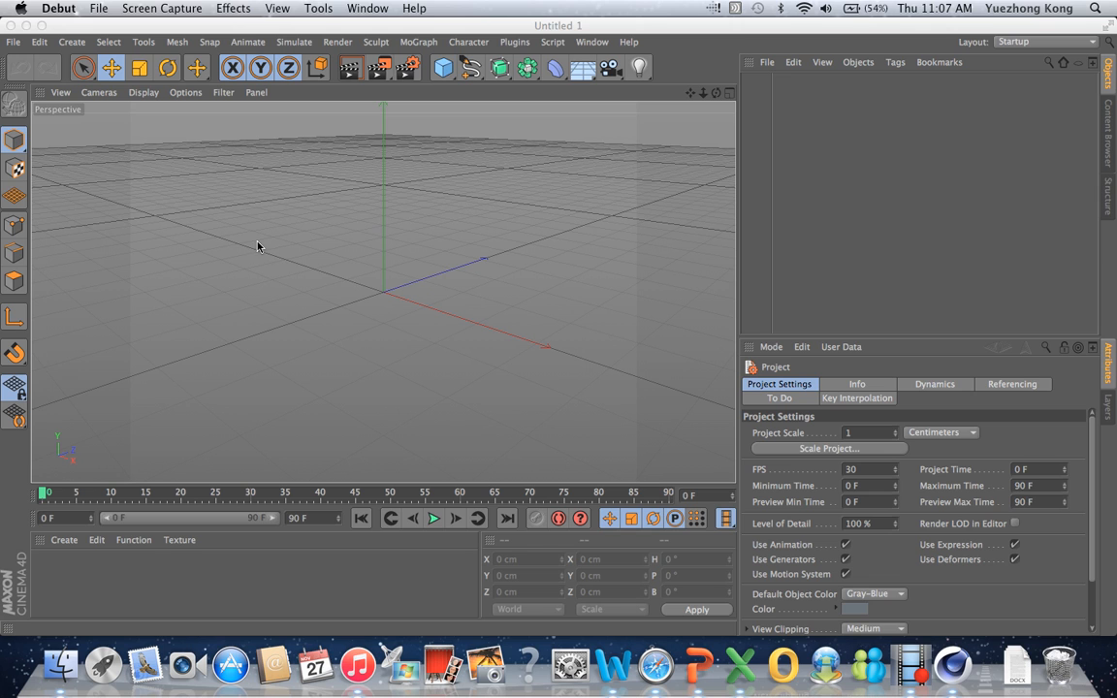
Step: Add a cube to the scene and review its basic, coordinate, object and Phong properties
click(443, 69)
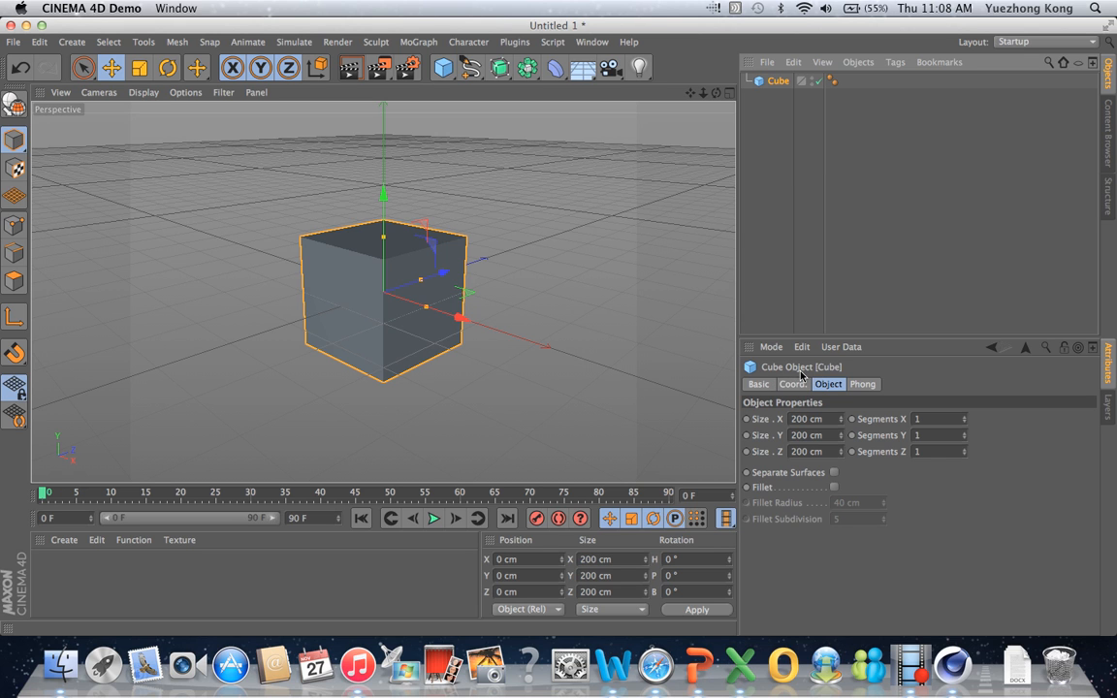
click(759, 384)
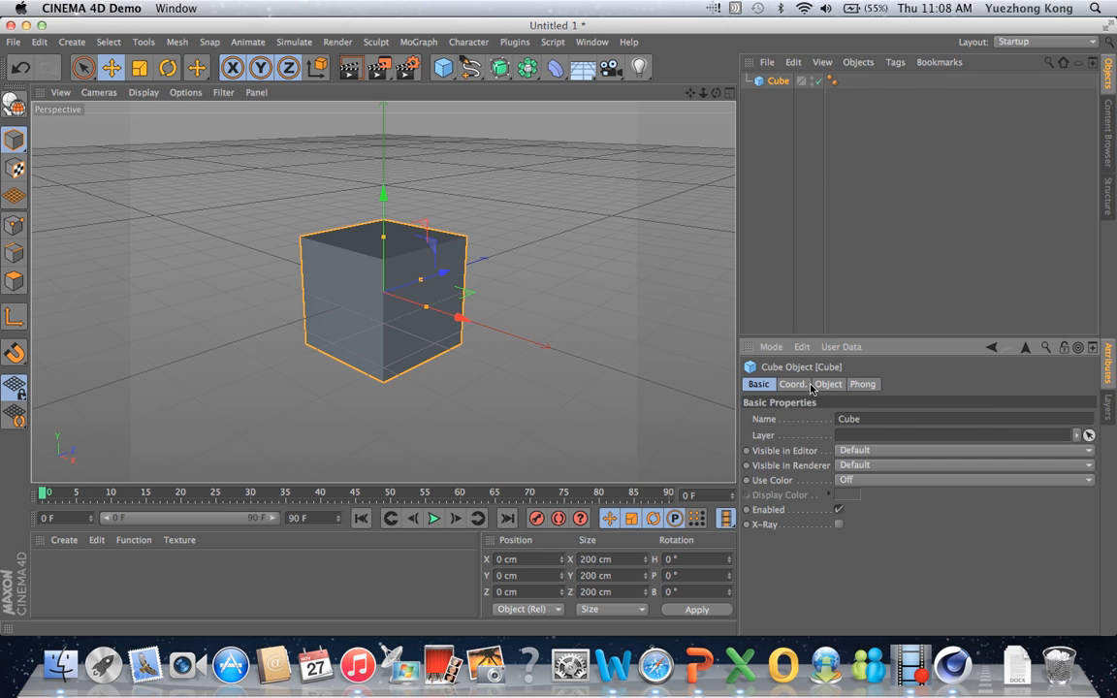
click(794, 385)
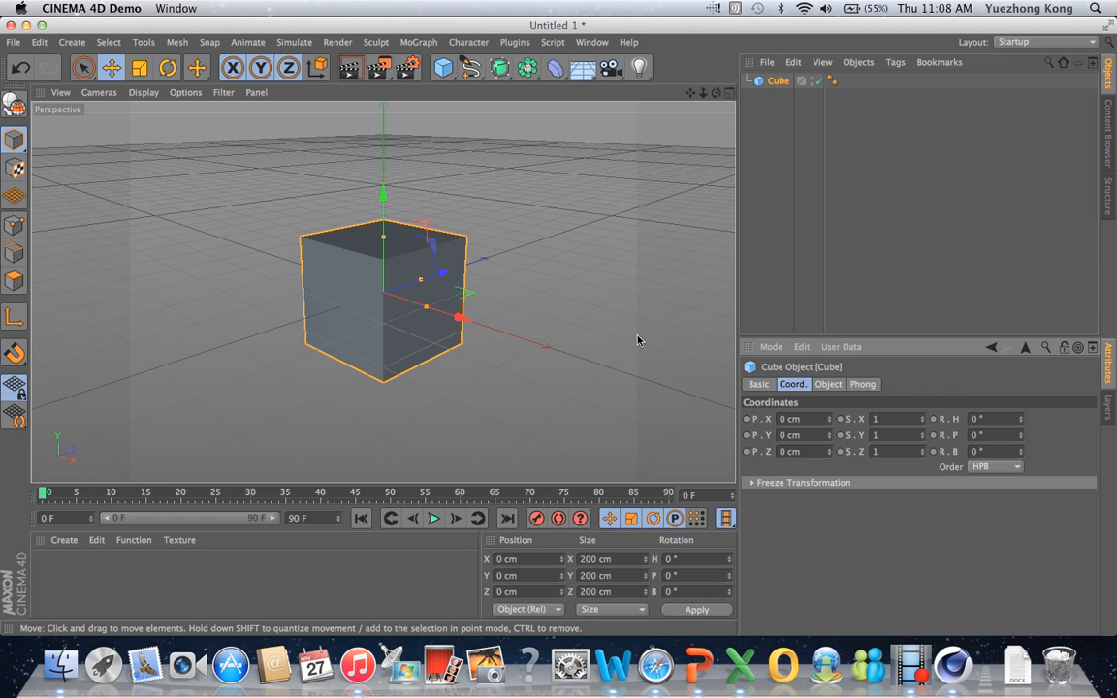
click(825, 385)
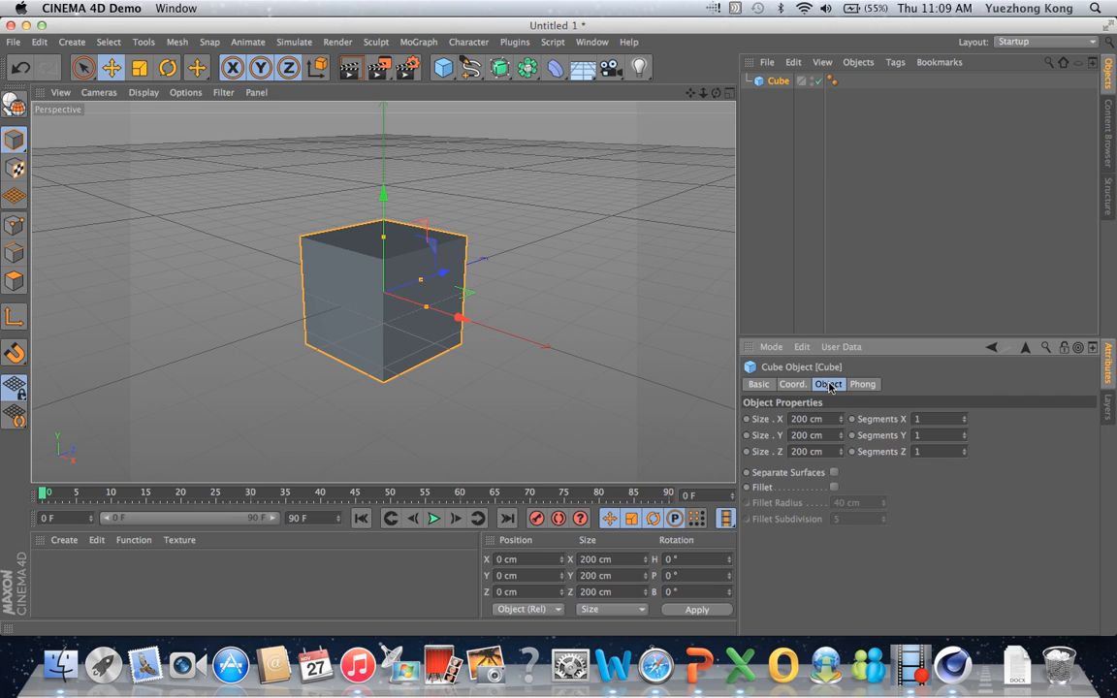
click(862, 384)
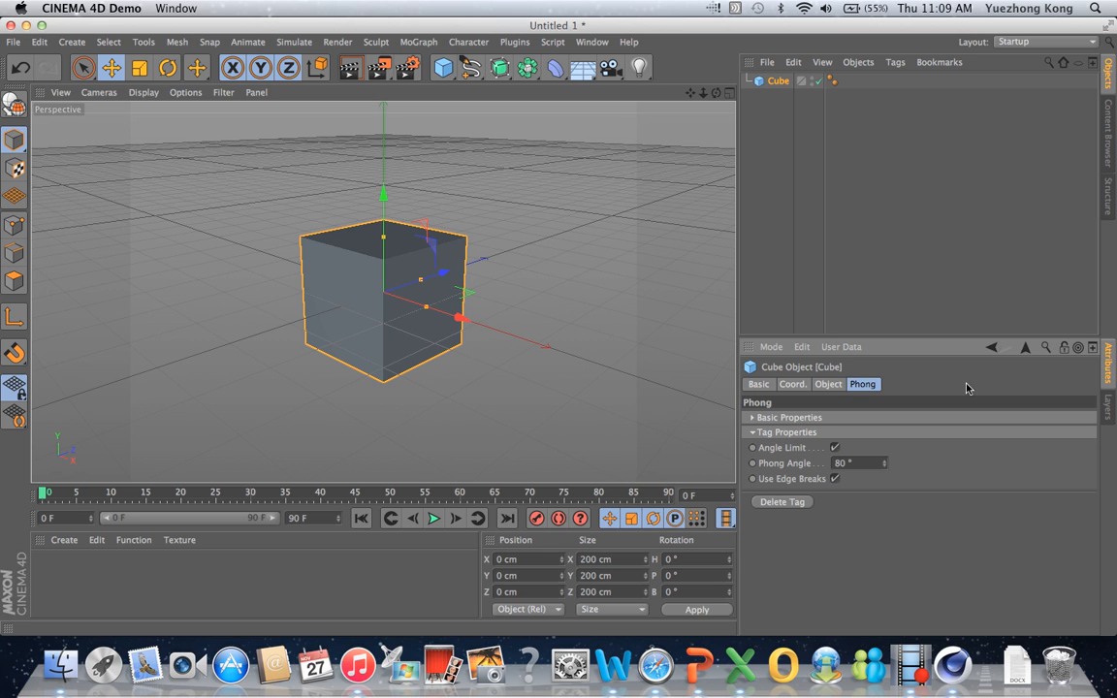
click(758, 384)
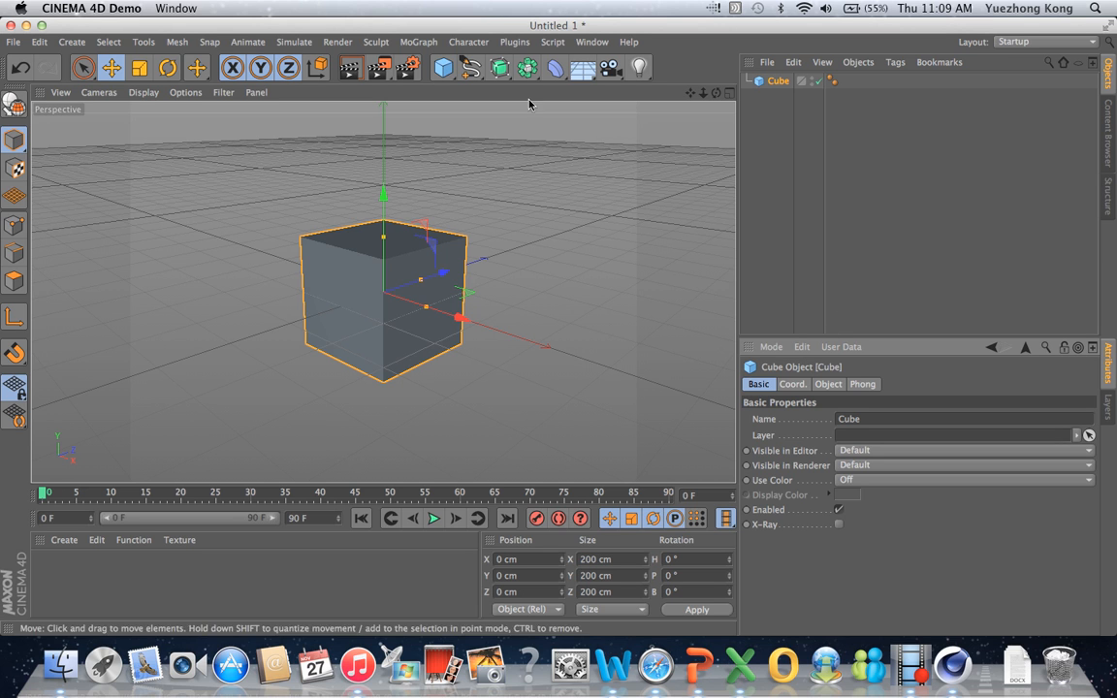
Step: Add a cylinder to the scene and review its slice, caps and basic properties
click(447, 70)
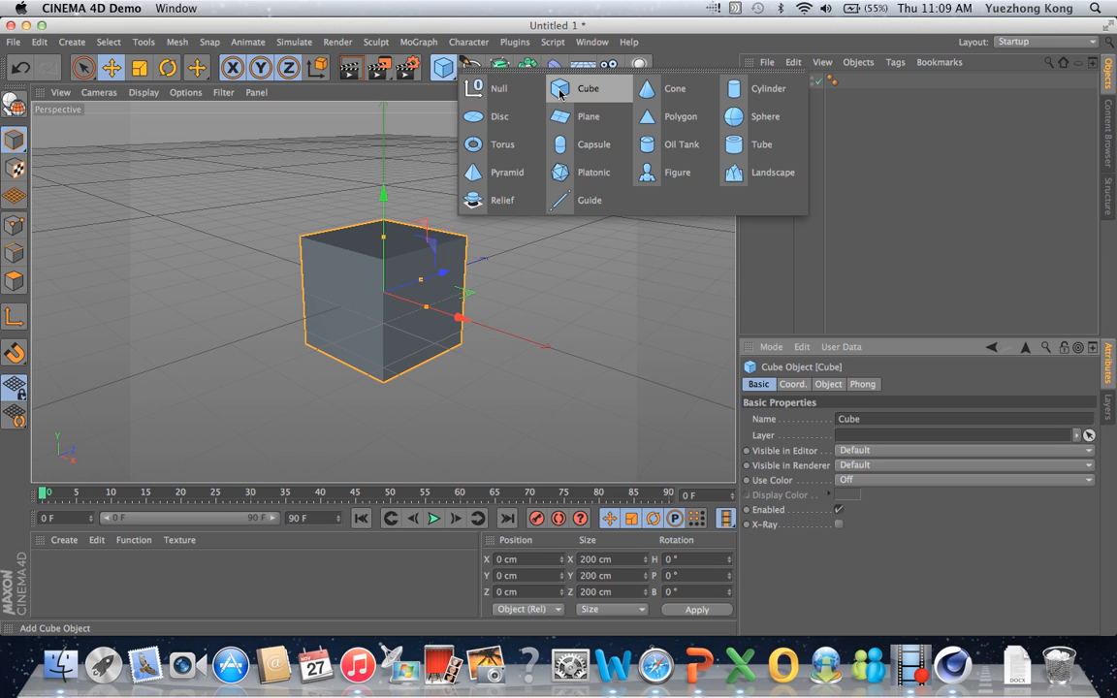
click(763, 97)
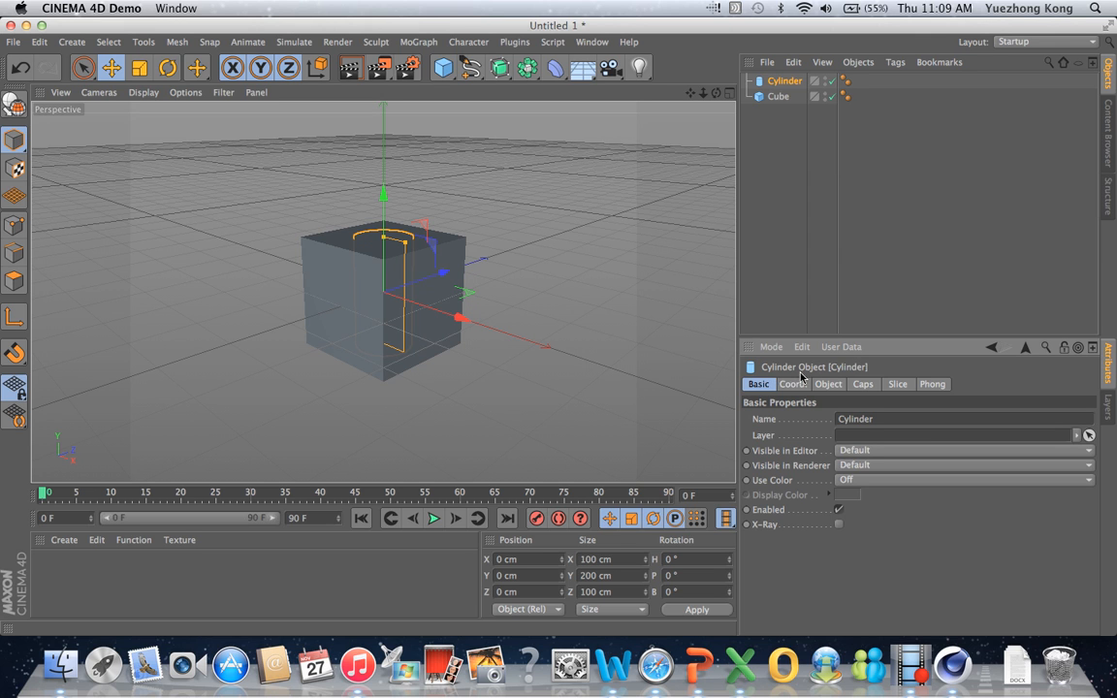
click(899, 384)
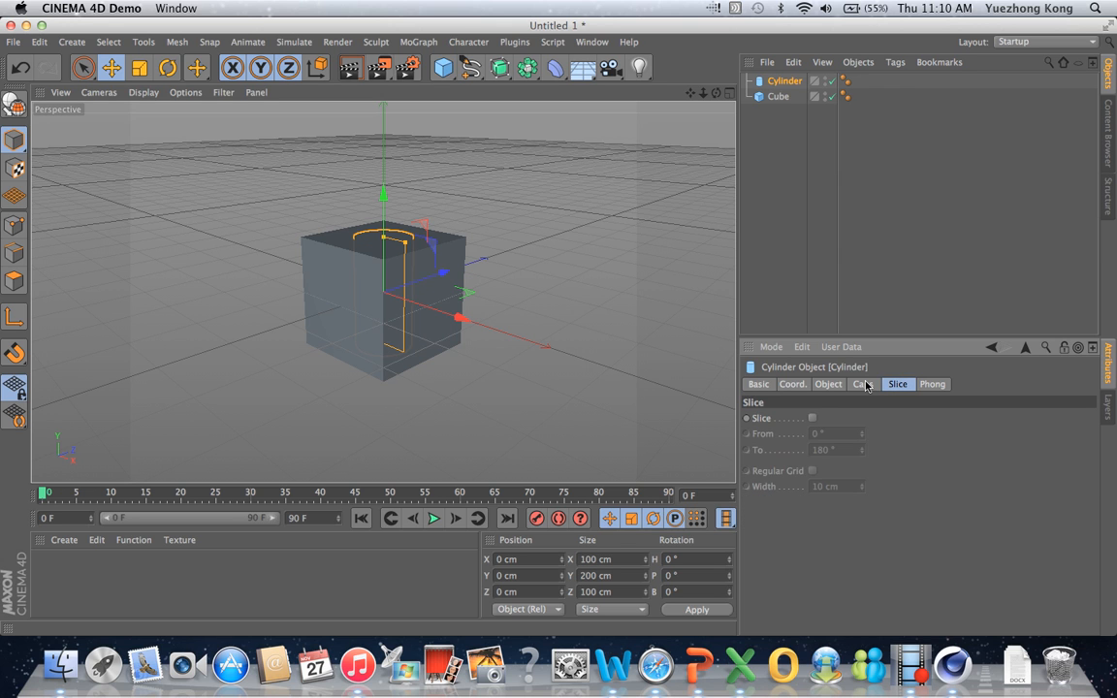
click(863, 385)
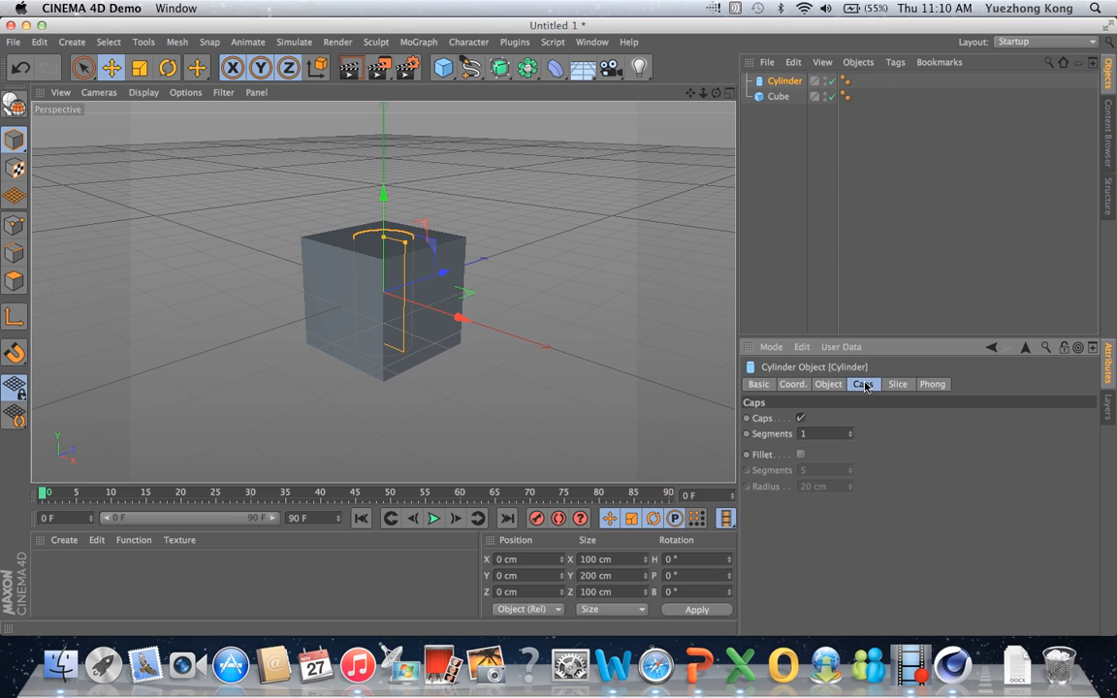
click(761, 385)
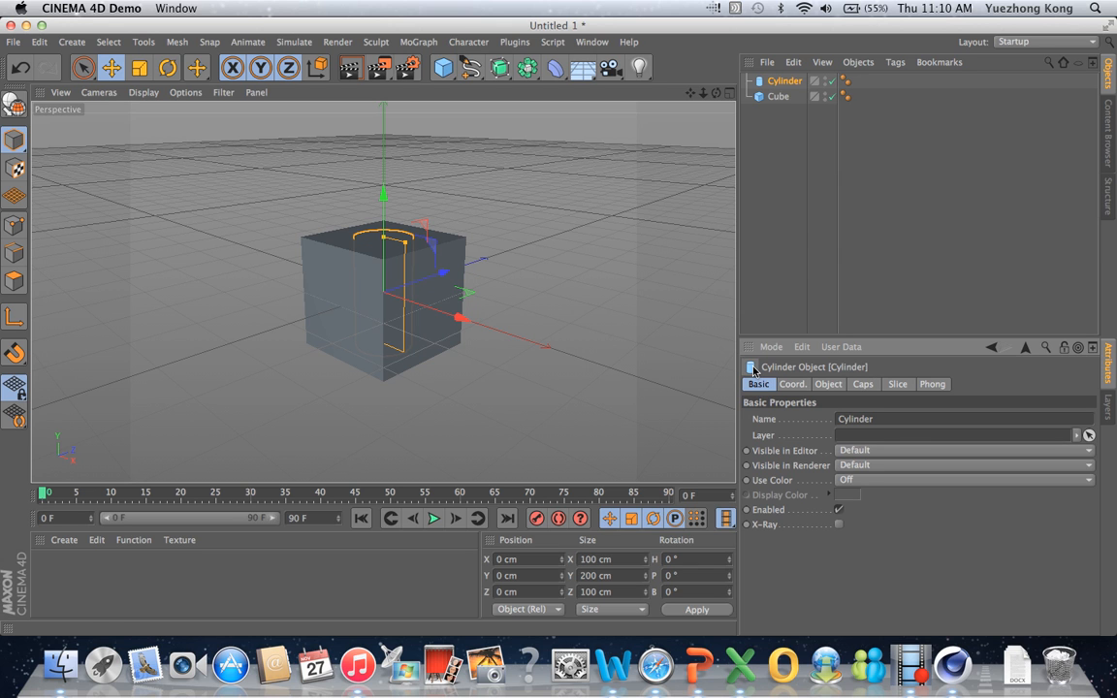
Step: Compare the basic properties of the cube and the cylinder, and rename the cube as Homer
click(775, 98)
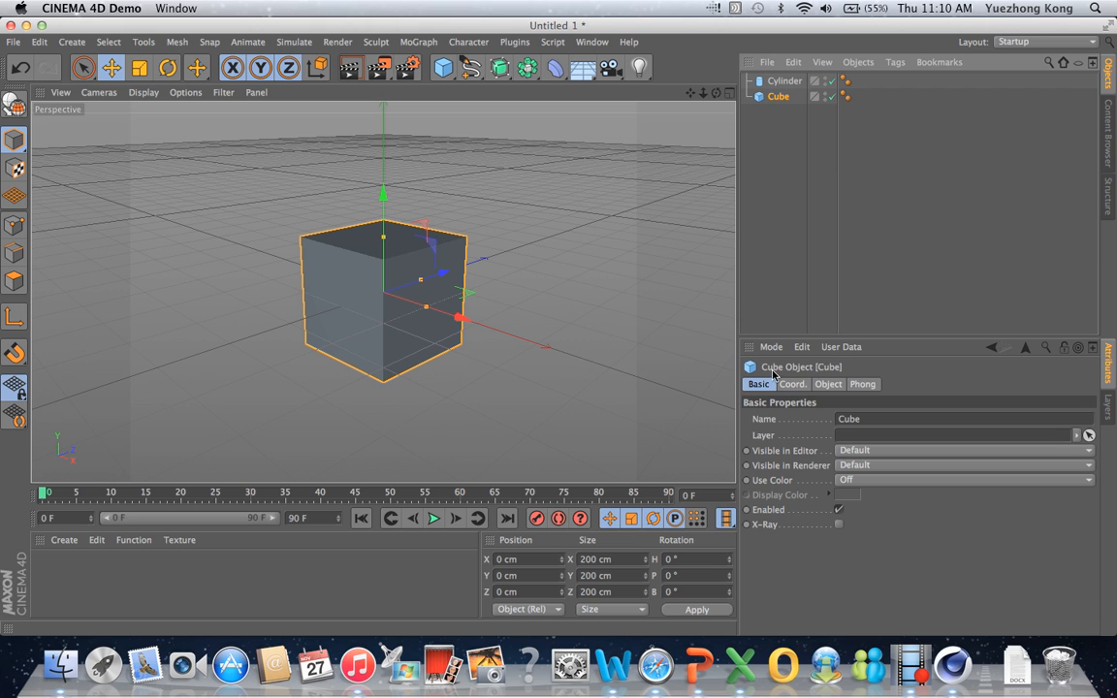
click(782, 83)
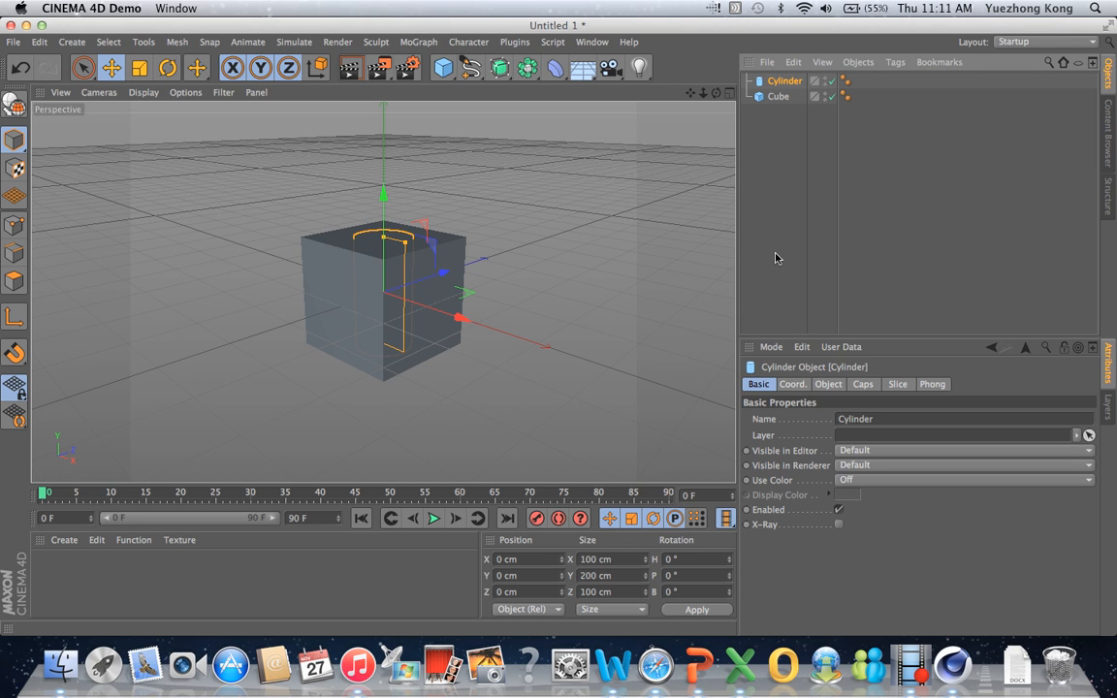
click(777, 98)
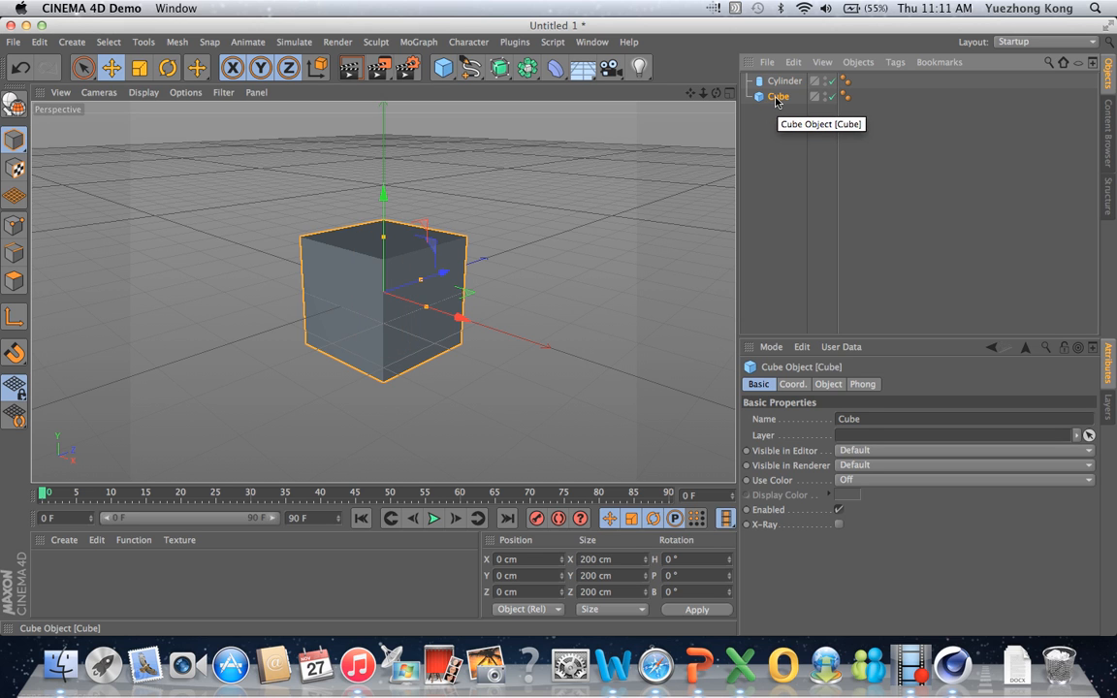
double_click(777, 97)
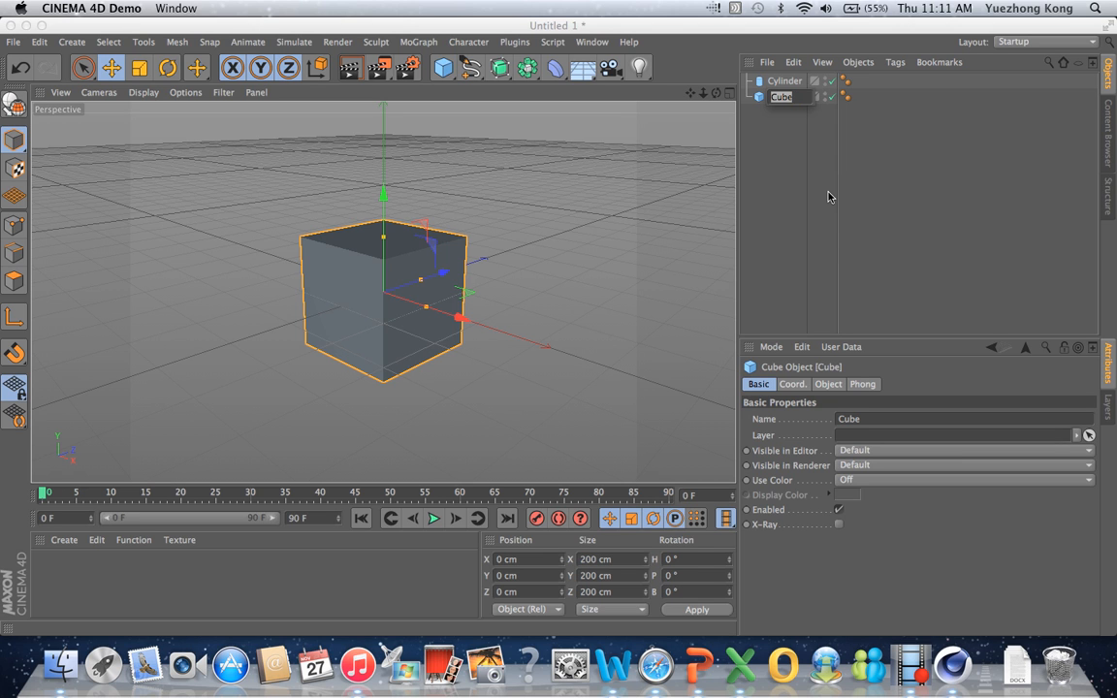
text(Homer)
key(Return)
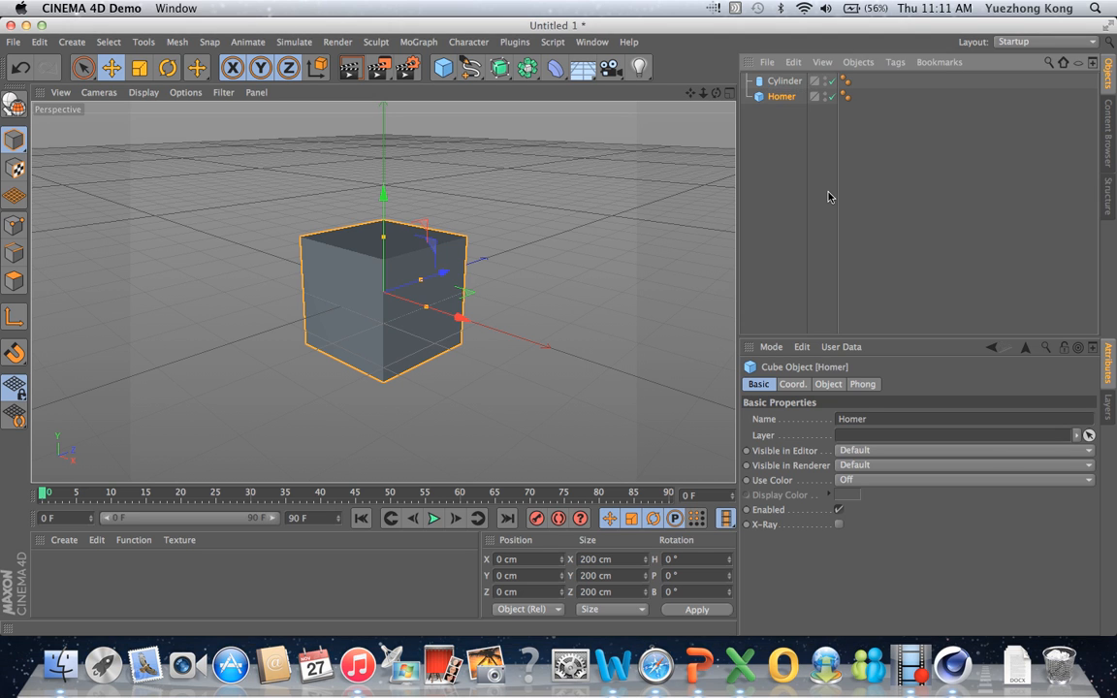
Step: Rename the cylinder as Marge
double_click(777, 83)
text(Marge)
key(Return)
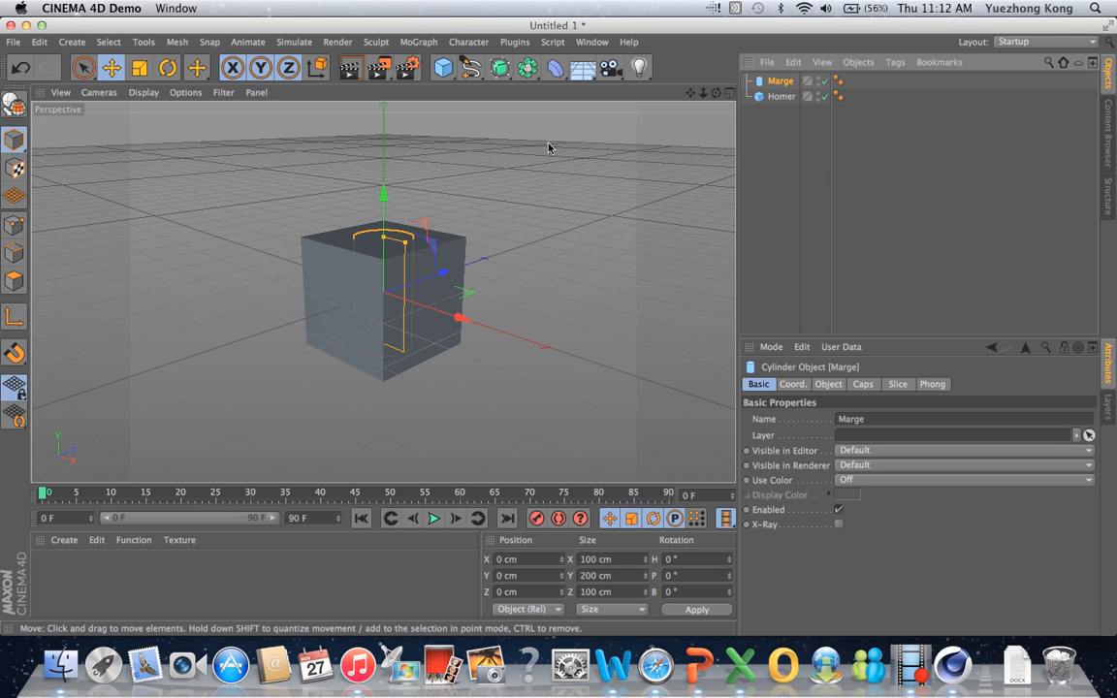
Step: Select the Homer cube in the viewport with Live Selection, and switch the selection back to the Marge cylinder
click(85, 68)
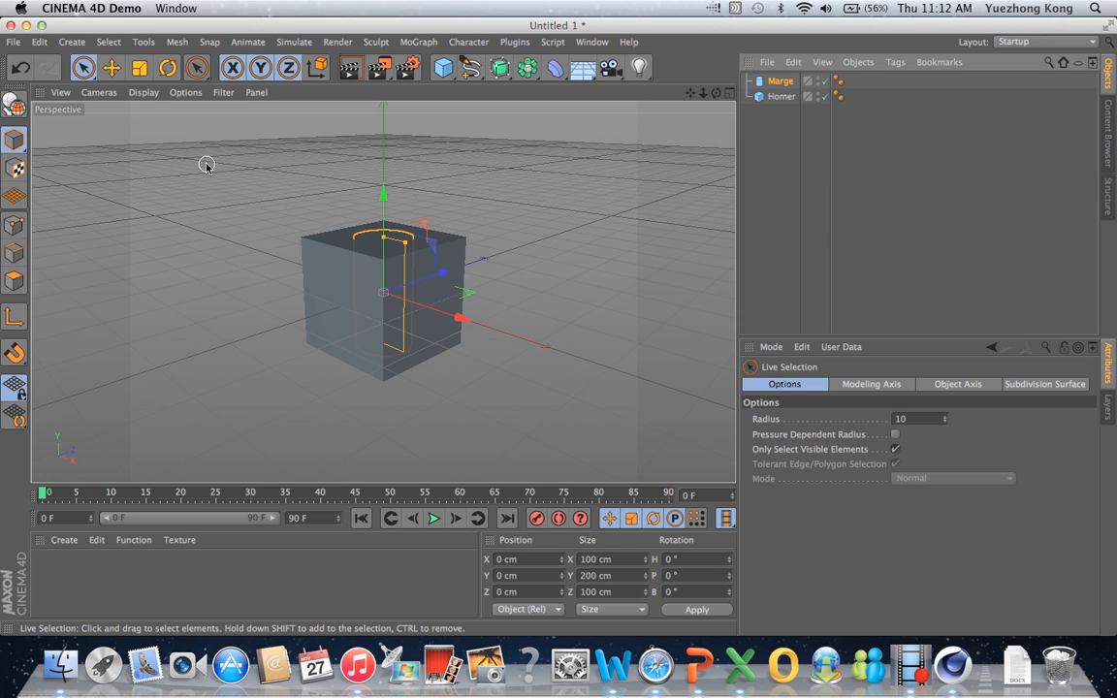
click(318, 319)
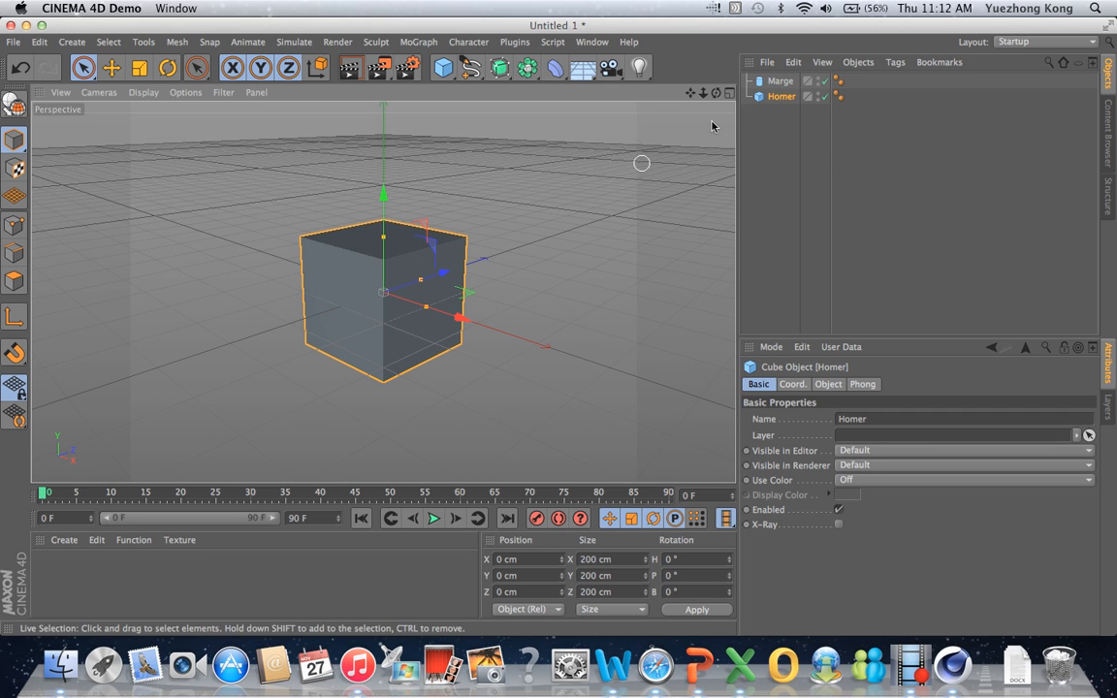
click(779, 81)
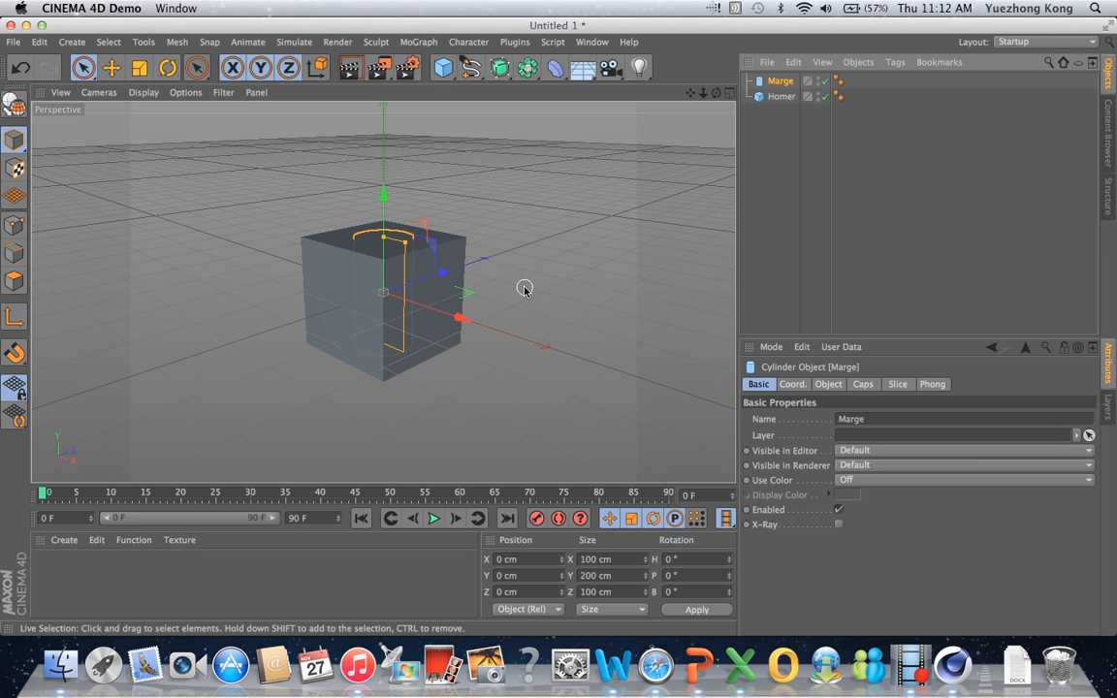
Step: Move the Marge cylinder out of the cube to about X -250 cm, Y 43 cm, Z -259 cm
click(110, 70)
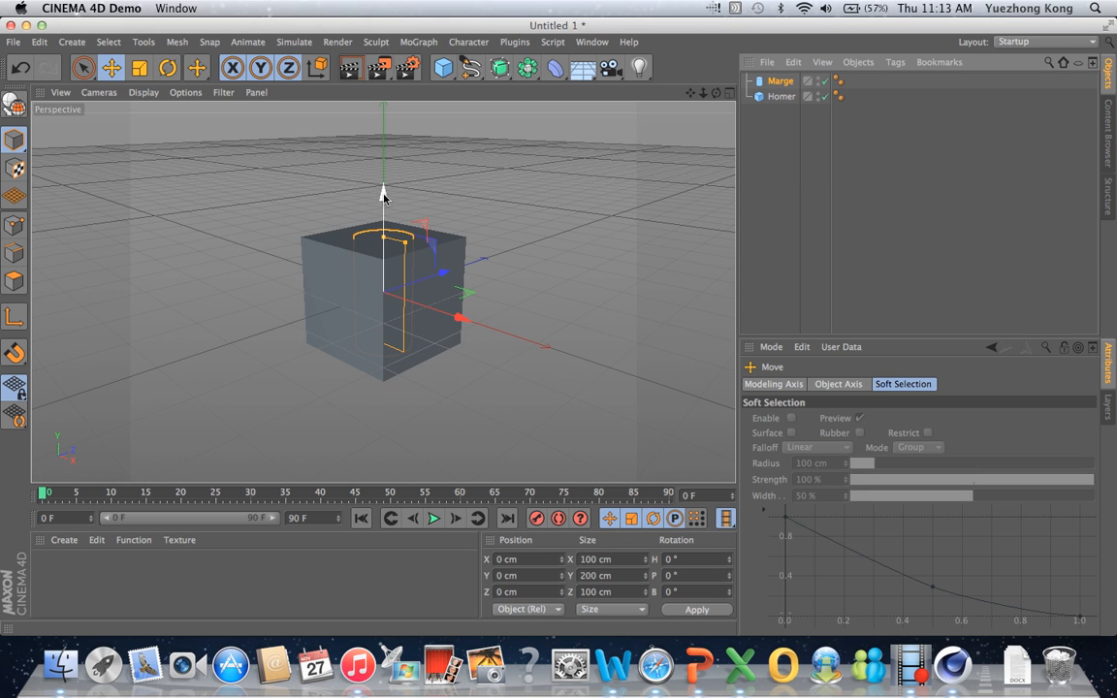
mouse_move(383, 196)
mouse_down()
mouse_move(383, 136)
mouse_move(395, 306)
mouse_move(390, 141)
mouse_move(389, 301)
mouse_move(397, 150)
mouse_move(403, 165)
mouse_move(169, 159)
mouse_move(544, 154)
mouse_move(217, 178)
mouse_move(484, 171)
mouse_move(349, 184)
mouse_move(386, 120)
mouse_move(377, 284)
mouse_move(215, 227)
mouse_move(559, 241)
mouse_move(214, 218)
mouse_move(243, 241)
mouse_move(436, 230)
mouse_move(457, 214)
mouse_move(376, 179)
mouse_move(393, 186)
mouse_move(389, 216)
mouse_up()
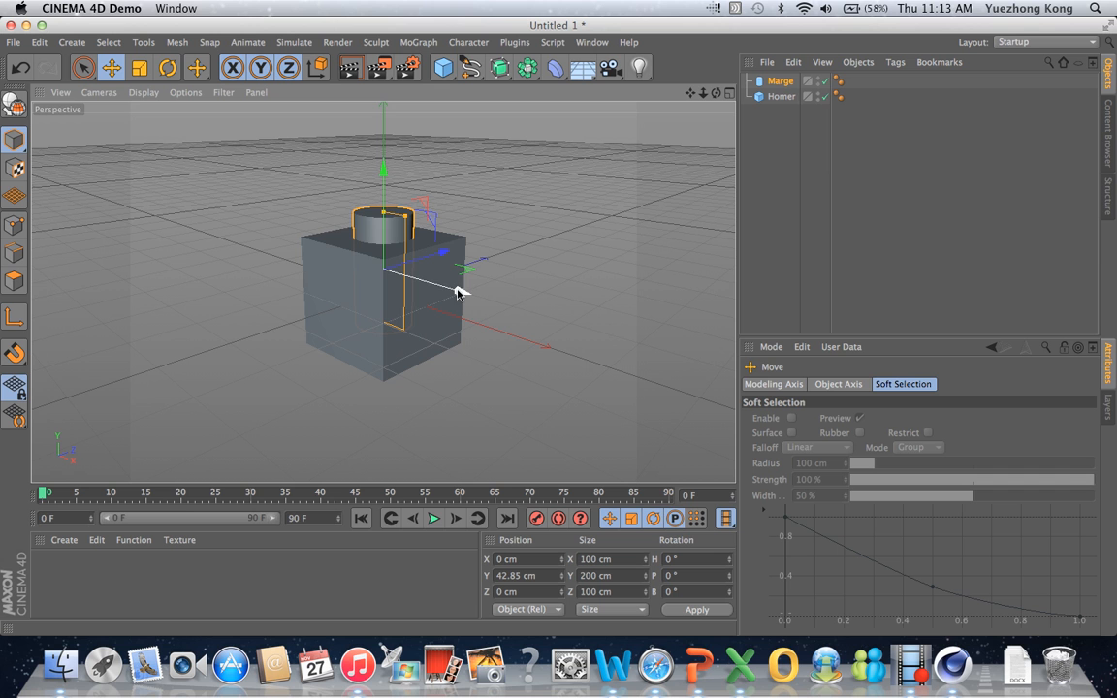
drag(456, 289, 511, 324)
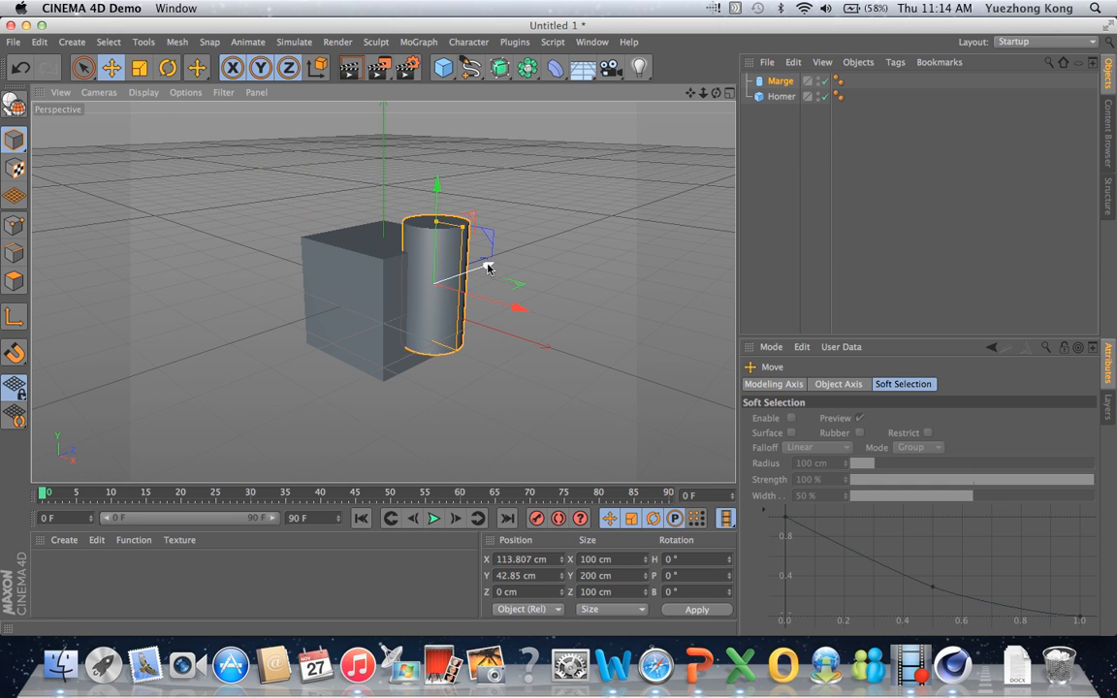
drag(487, 268, 223, 297)
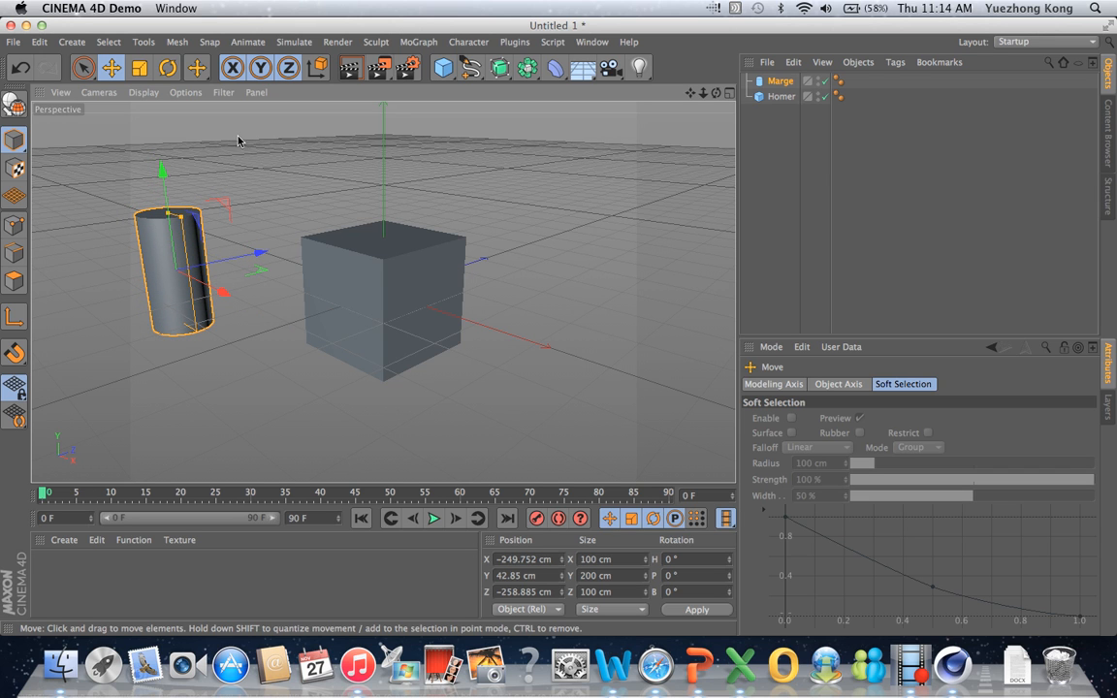
Step: Lower the Marge cylinder to about Y -466 cm, and demonstrate history by undoing, redoing and again undoing the move
click(17, 69)
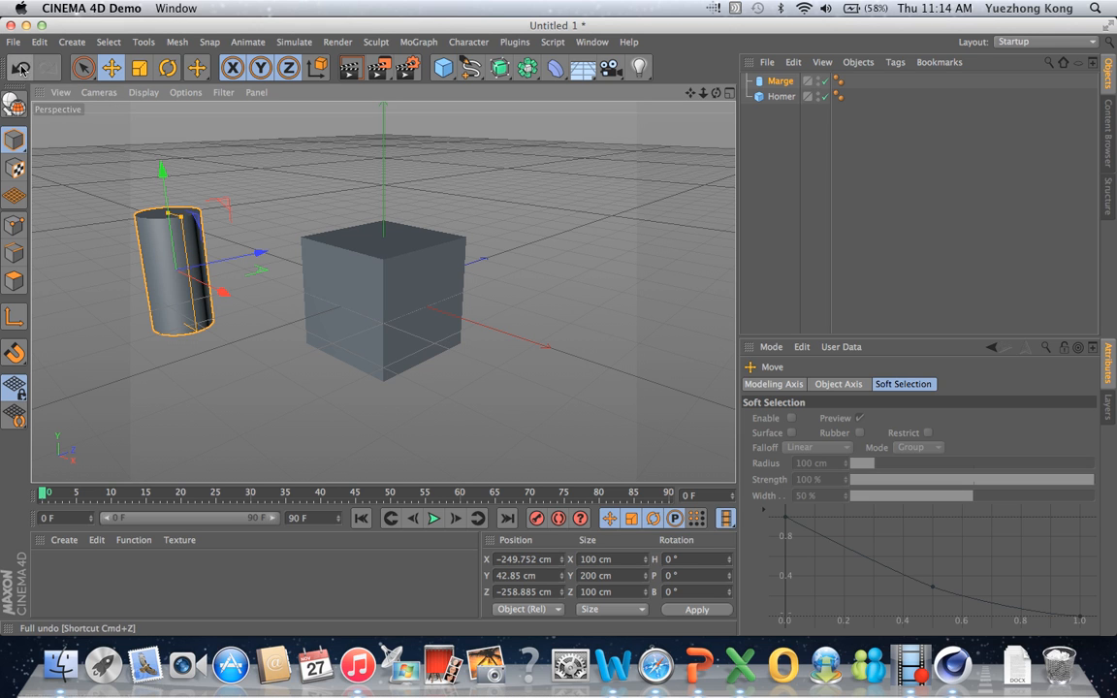
drag(161, 171, 205, 427)
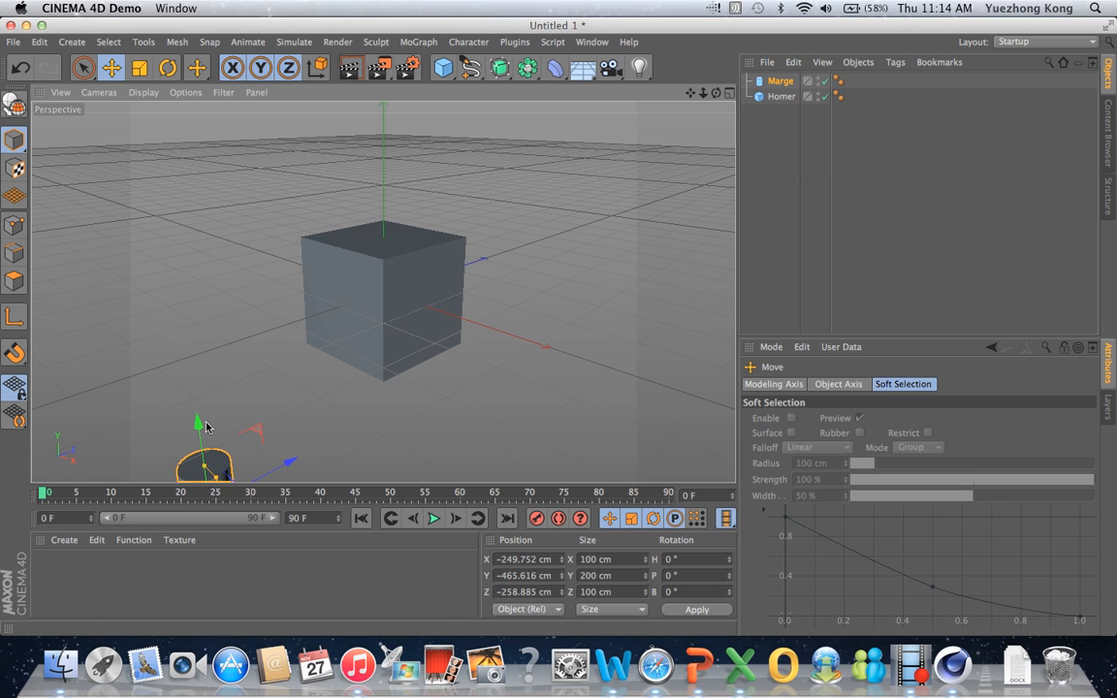
click(24, 71)
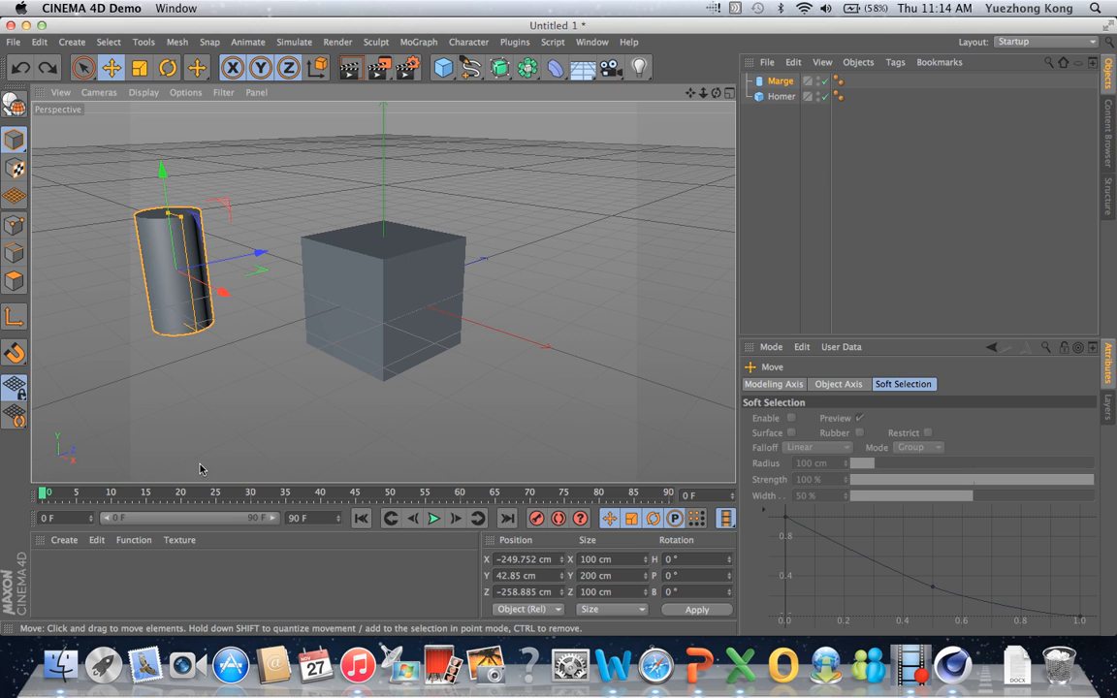
click(49, 70)
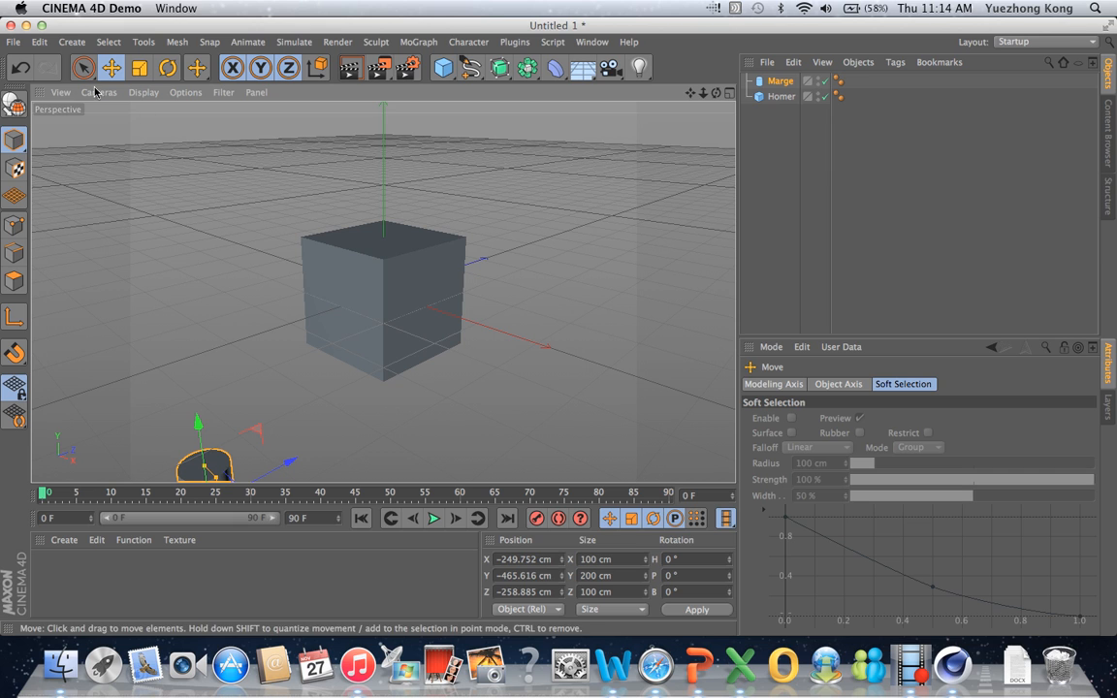
click(19, 67)
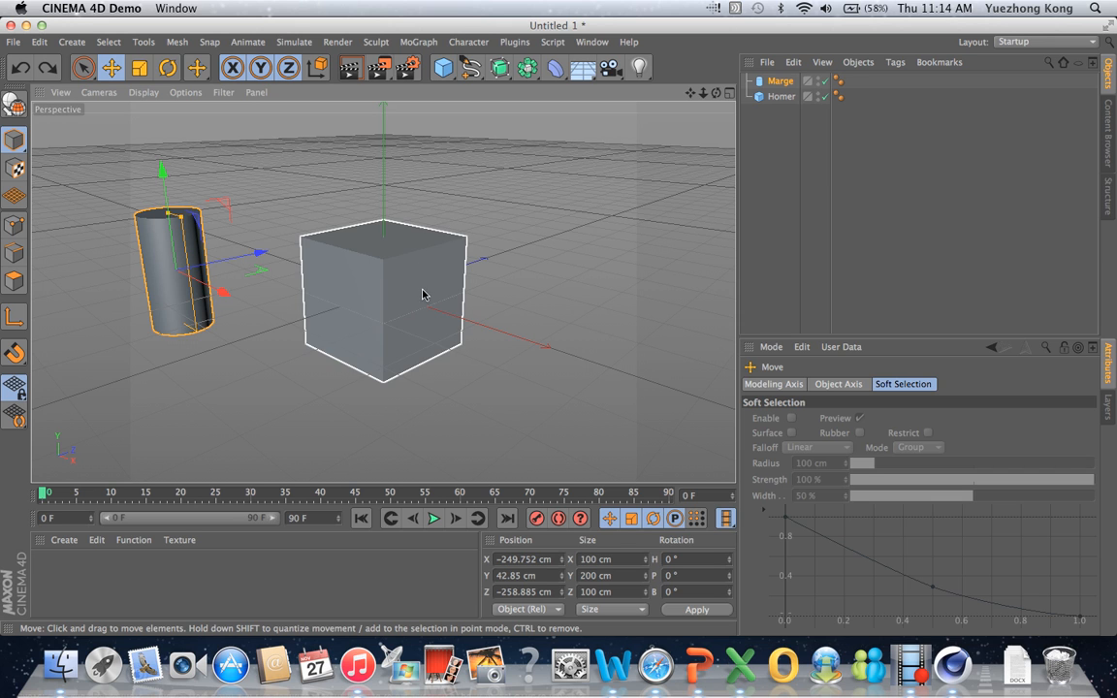
Step: Select the Homer cube and the Marge cylinder alternately in the viewport with Live Selection, ending on the cylinder
click(86, 70)
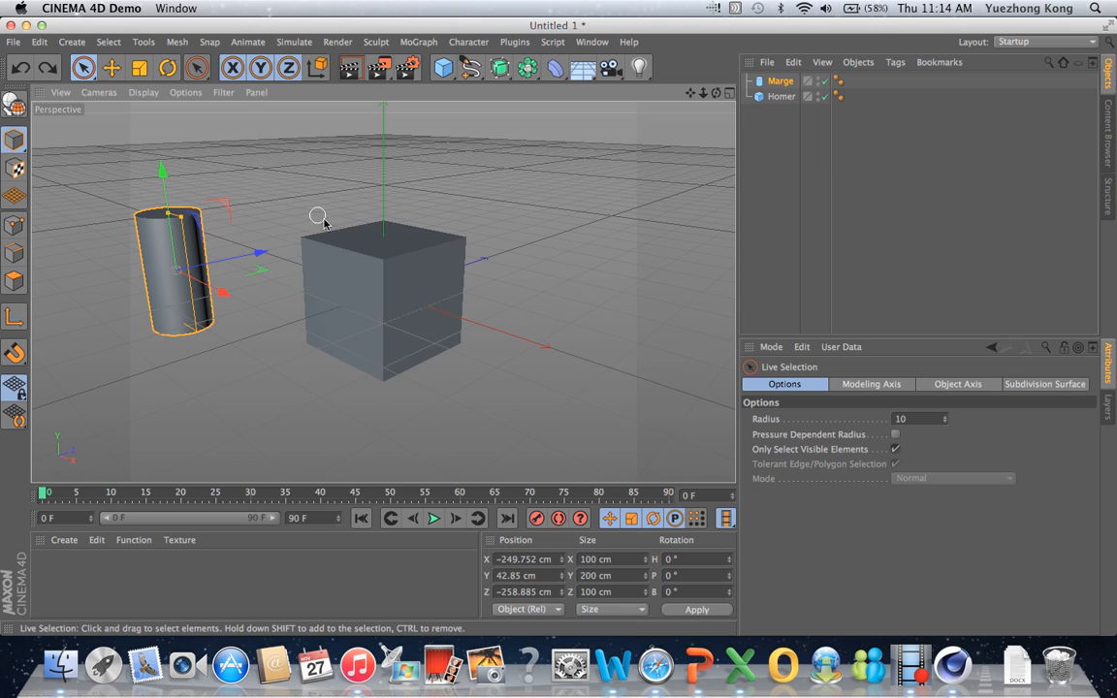
click(409, 292)
click(183, 273)
click(386, 312)
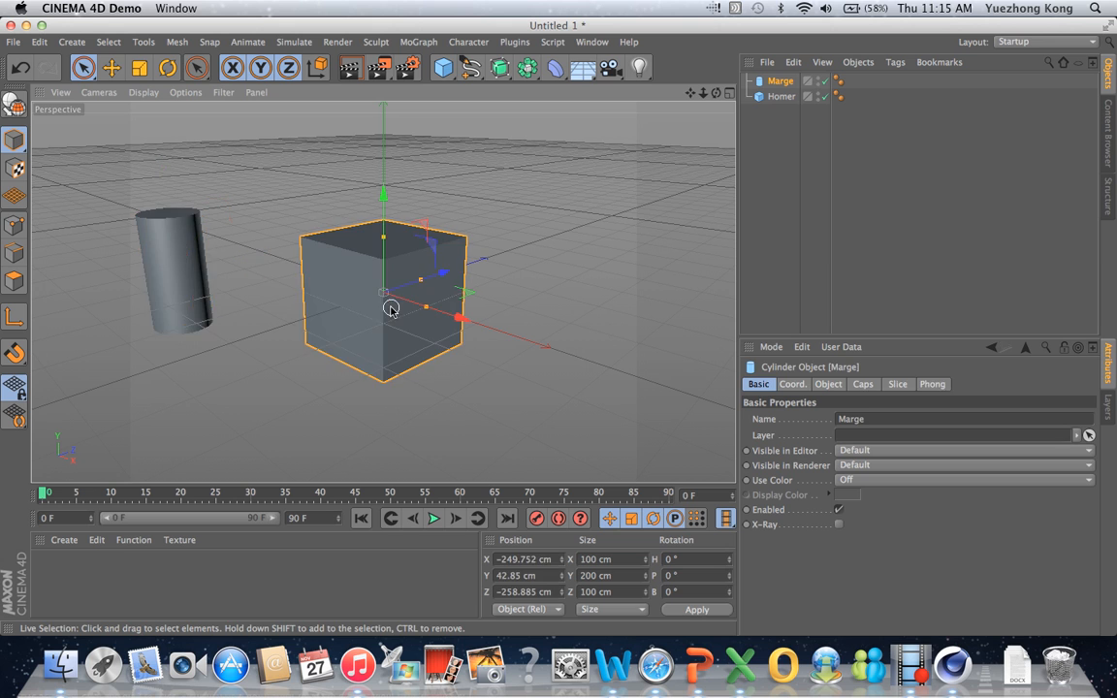
click(155, 238)
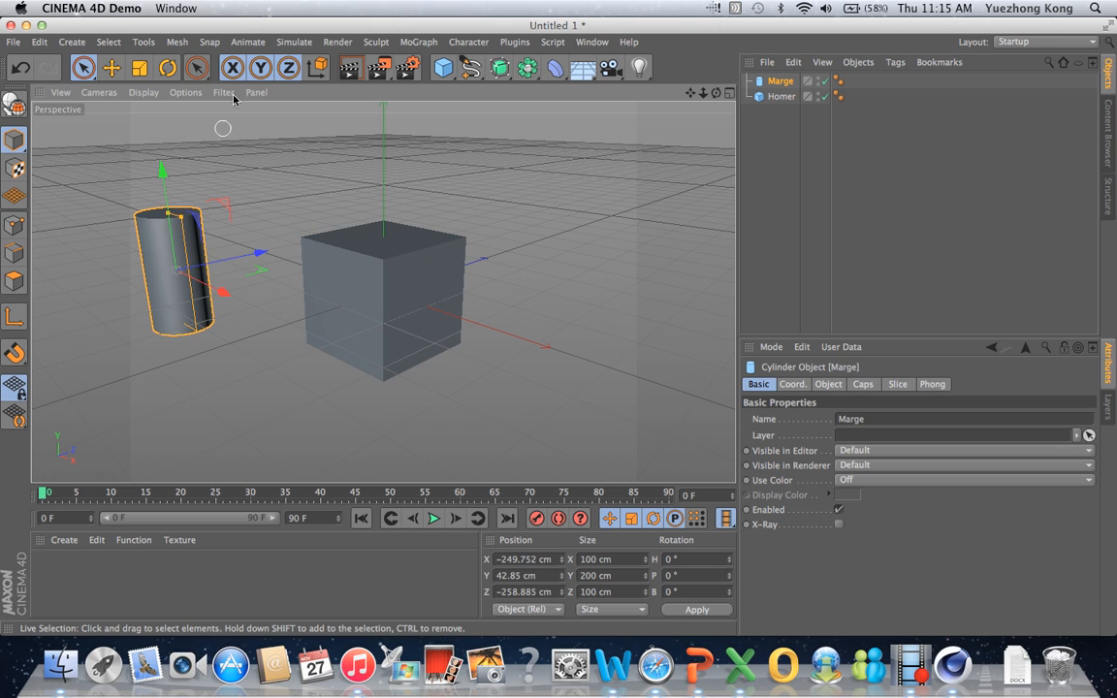
Step: With the Move tool active, select the Homer cube and switch the selection to the Marge cylinder in the viewport
click(111, 67)
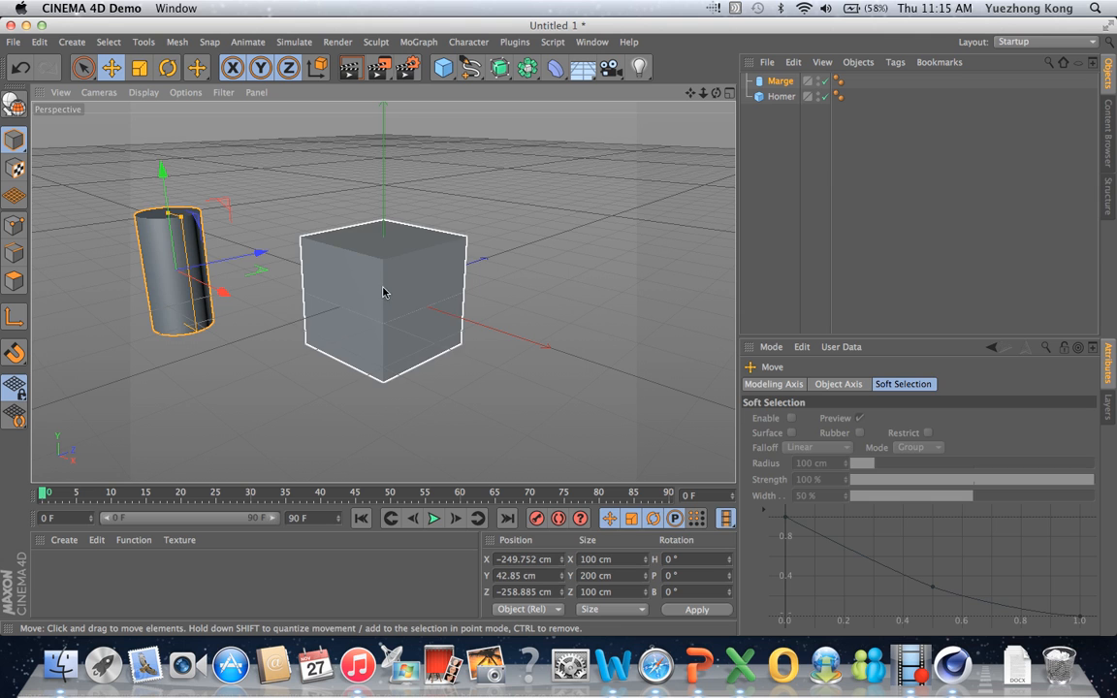
click(346, 290)
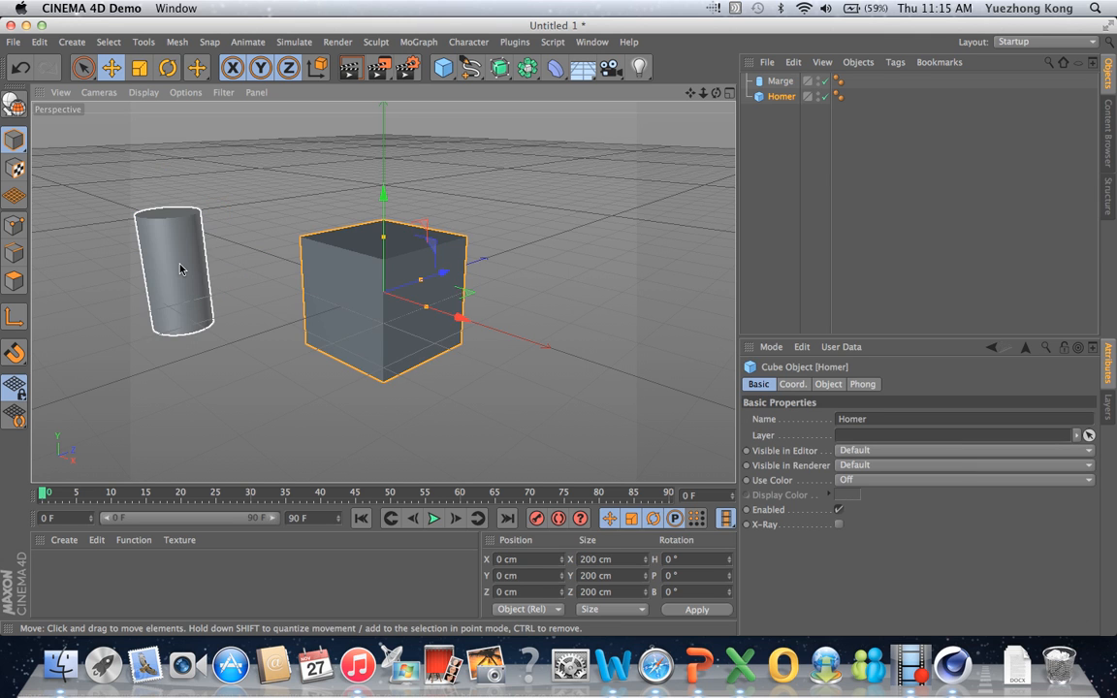
click(161, 238)
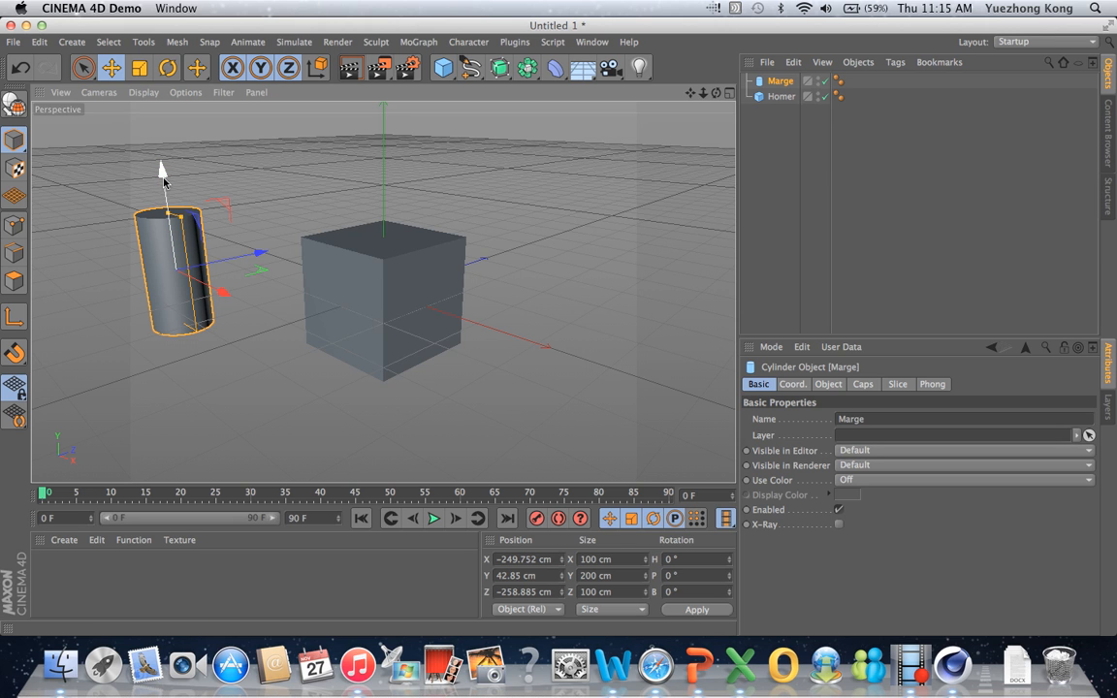
Step: Raise the Marge cylinder to about Y 61 cm, and alternate the selection between the Homer cube and the cylinder, ending on the cylinder
mouse_move(163, 176)
mouse_down()
mouse_move(163, 158)
mouse_move(163, 166)
mouse_up()
click(383, 352)
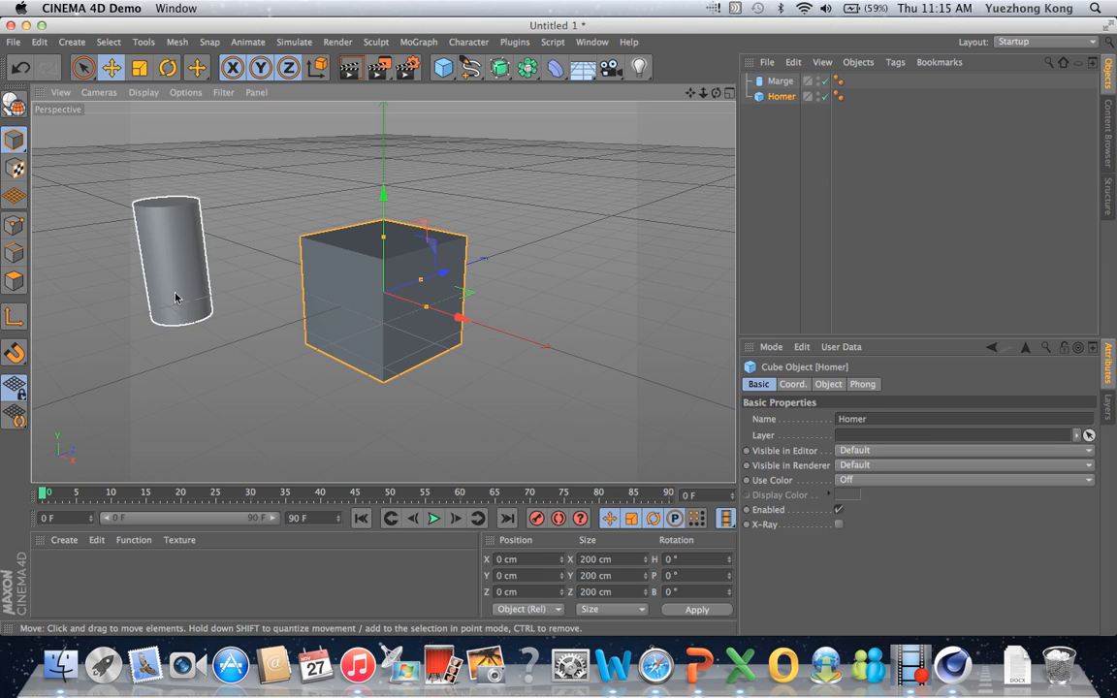
click(160, 262)
click(424, 325)
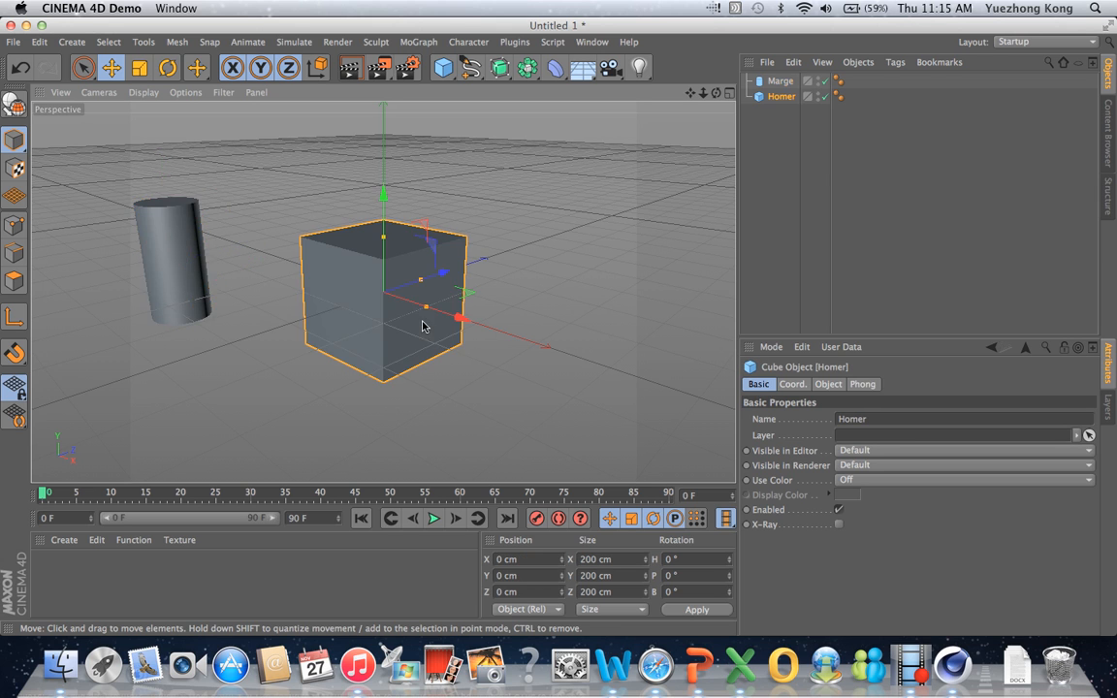
click(179, 288)
Step: With the Move tool, select the Homer cube and move it by its plane handles to about X -26 cm, Y 6 cm, Z 10 cm
click(83, 68)
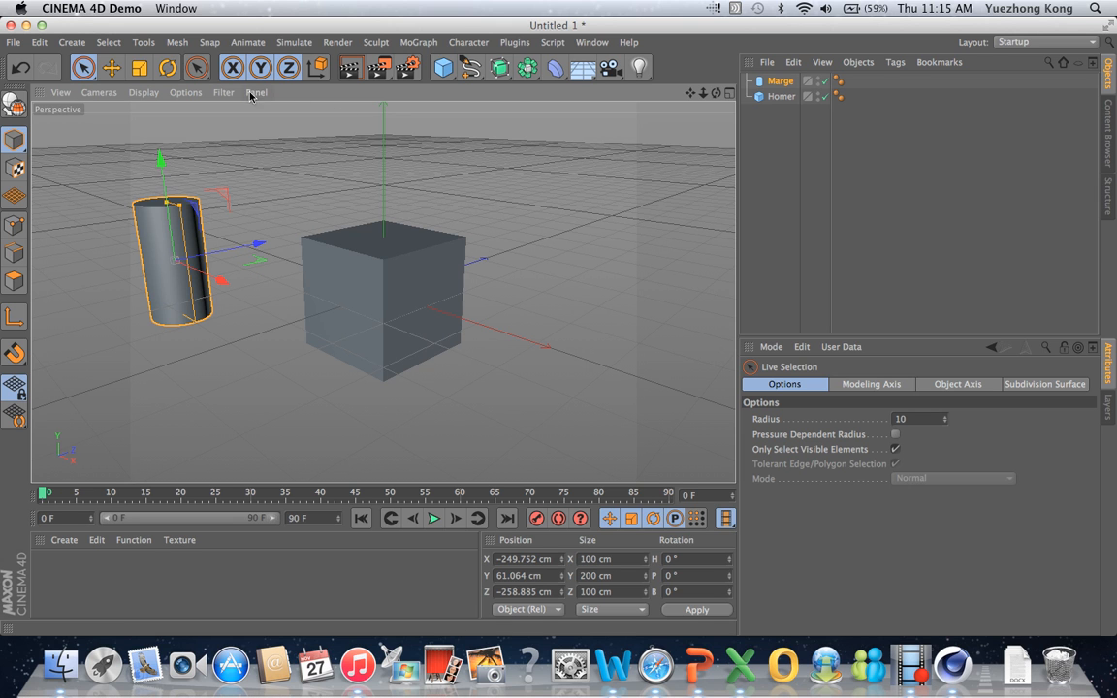
click(112, 68)
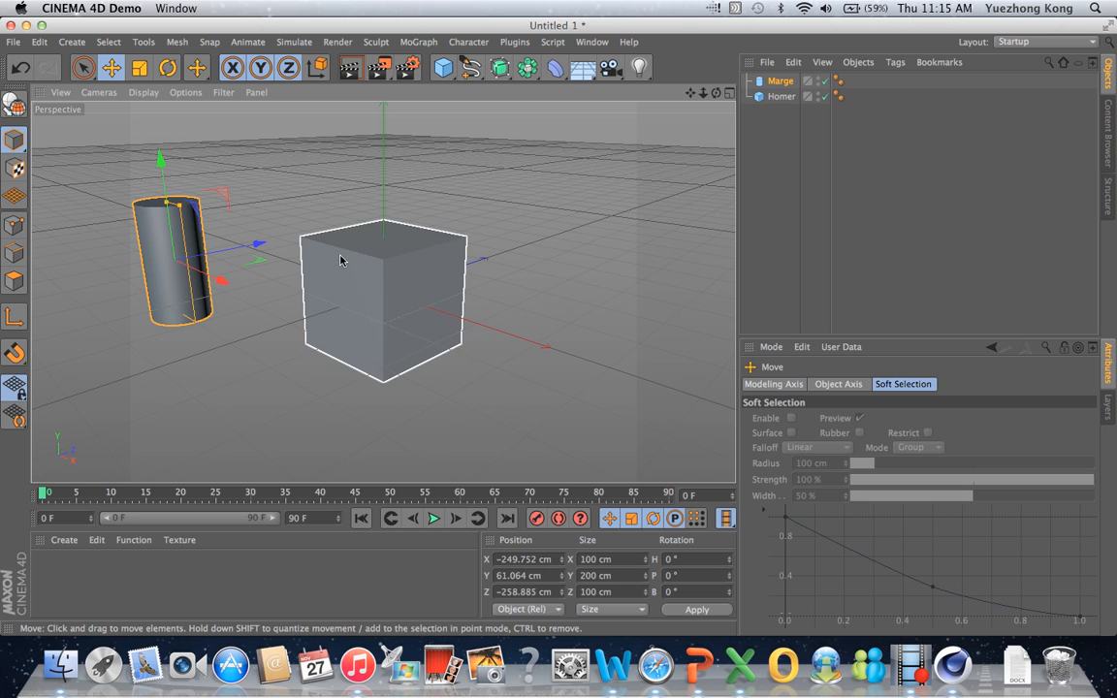
click(391, 287)
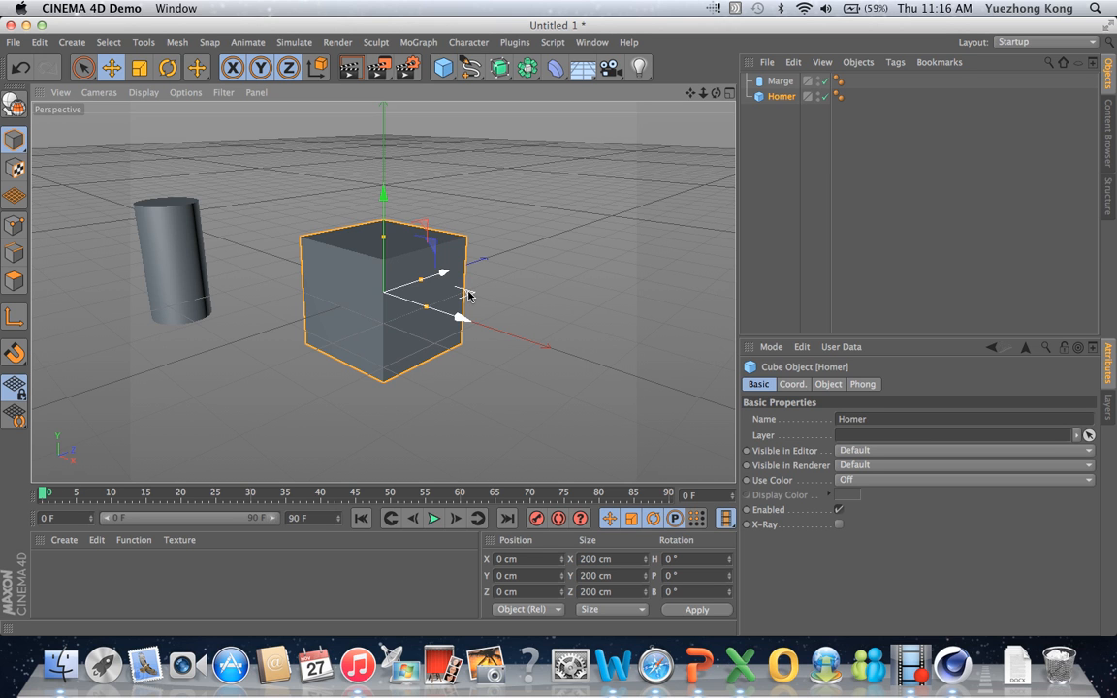
mouse_move(468, 295)
mouse_down()
mouse_move(508, 279)
mouse_move(524, 325)
mouse_move(519, 358)
mouse_move(457, 283)
mouse_move(529, 254)
mouse_move(577, 349)
mouse_move(457, 327)
mouse_move(411, 306)
mouse_move(466, 259)
mouse_move(554, 251)
mouse_move(519, 294)
mouse_move(470, 289)
mouse_up()
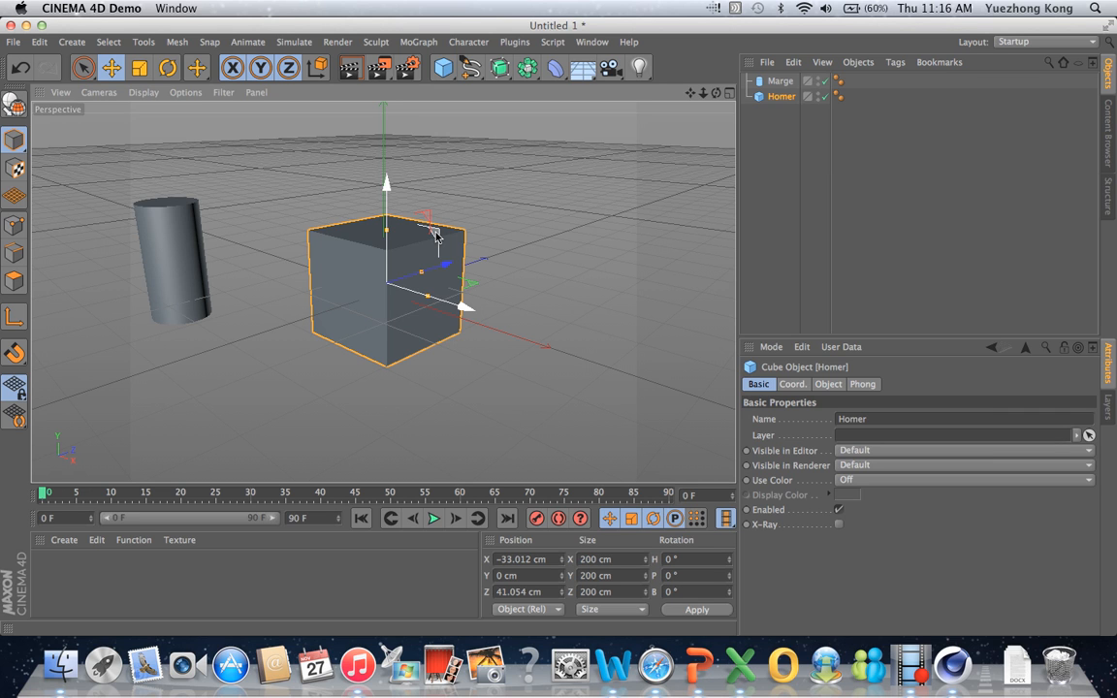
mouse_move(436, 236)
mouse_down()
mouse_move(519, 239)
mouse_move(459, 217)
mouse_move(387, 213)
mouse_move(442, 252)
mouse_move(431, 226)
mouse_up()
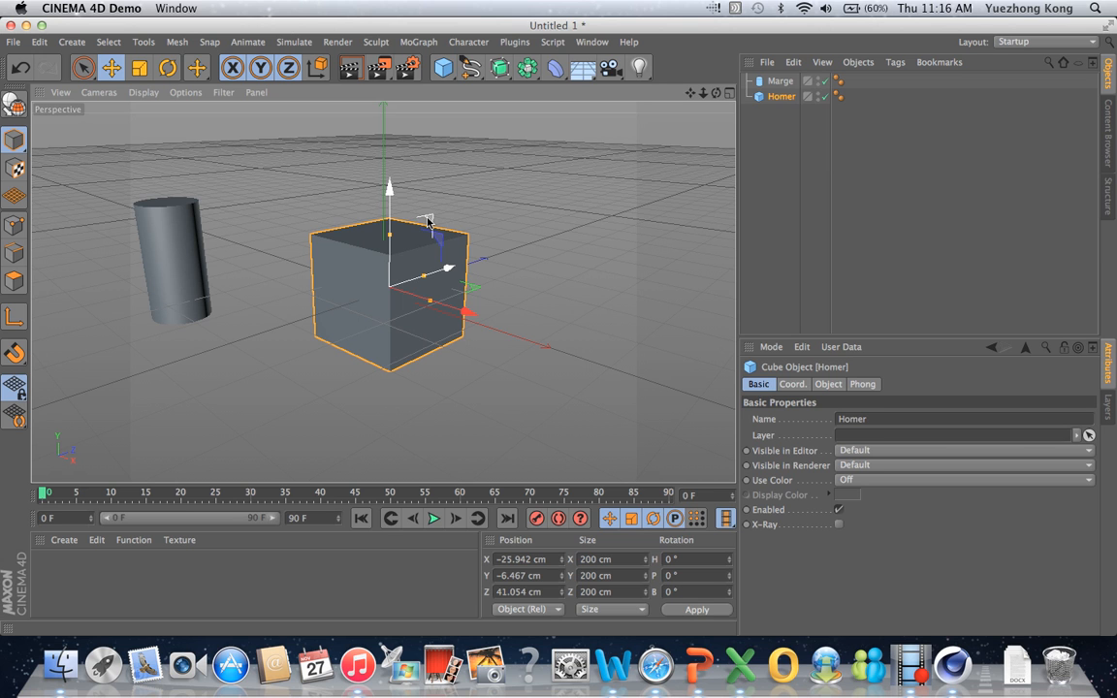
mouse_move(428, 222)
mouse_down()
mouse_move(509, 330)
mouse_move(538, 254)
mouse_move(436, 200)
mouse_move(409, 223)
mouse_move(427, 221)
mouse_up()
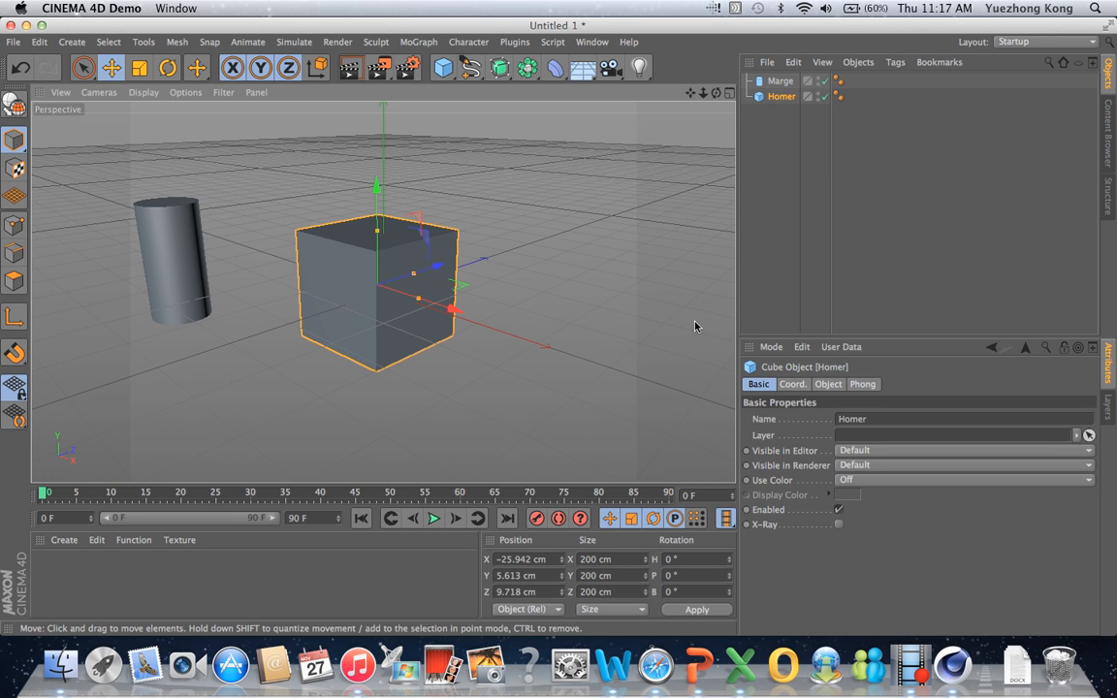
Step: Show the Homer cube's coordinates and move the cube along its X axis to about X 31 cm
click(793, 385)
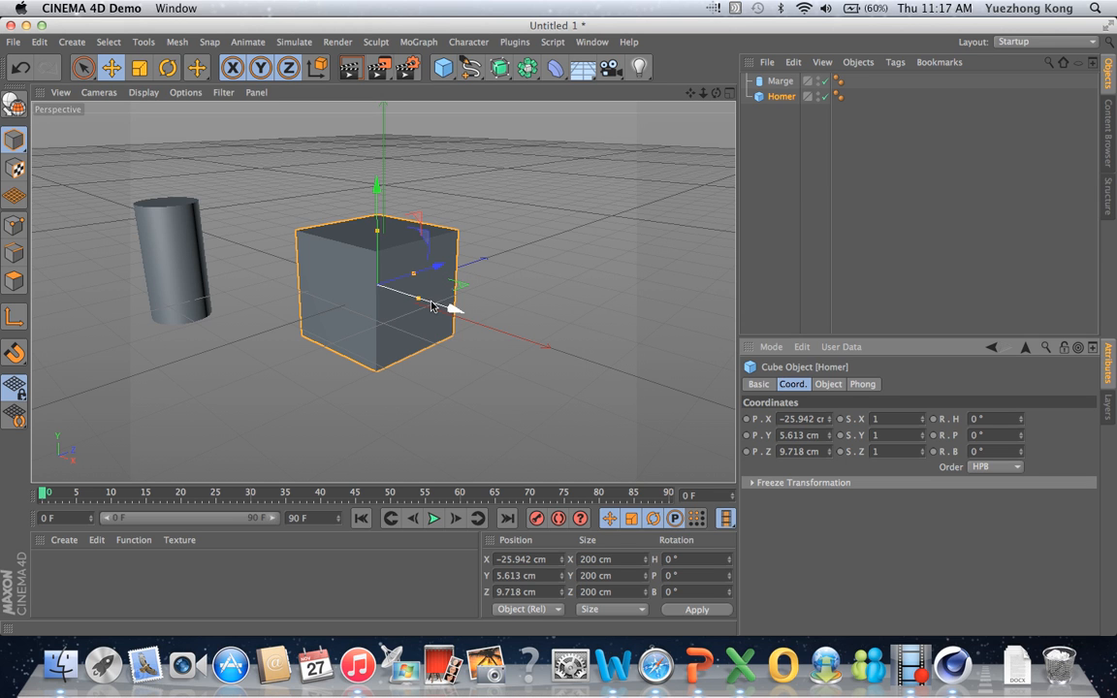
drag(445, 310, 478, 314)
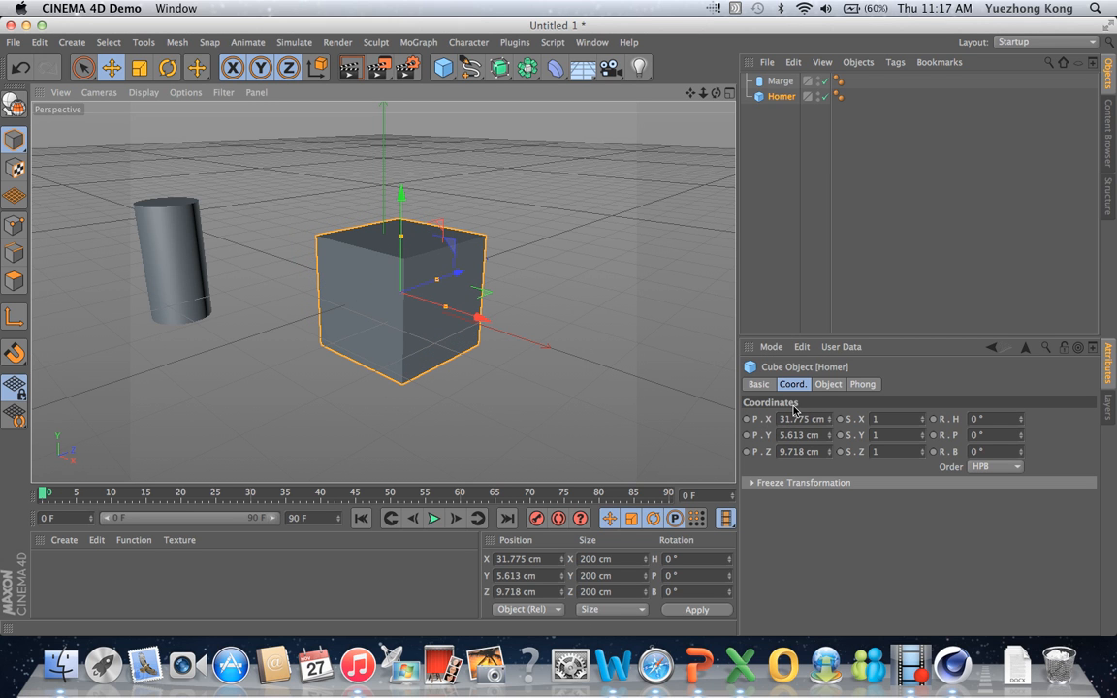
click(757, 383)
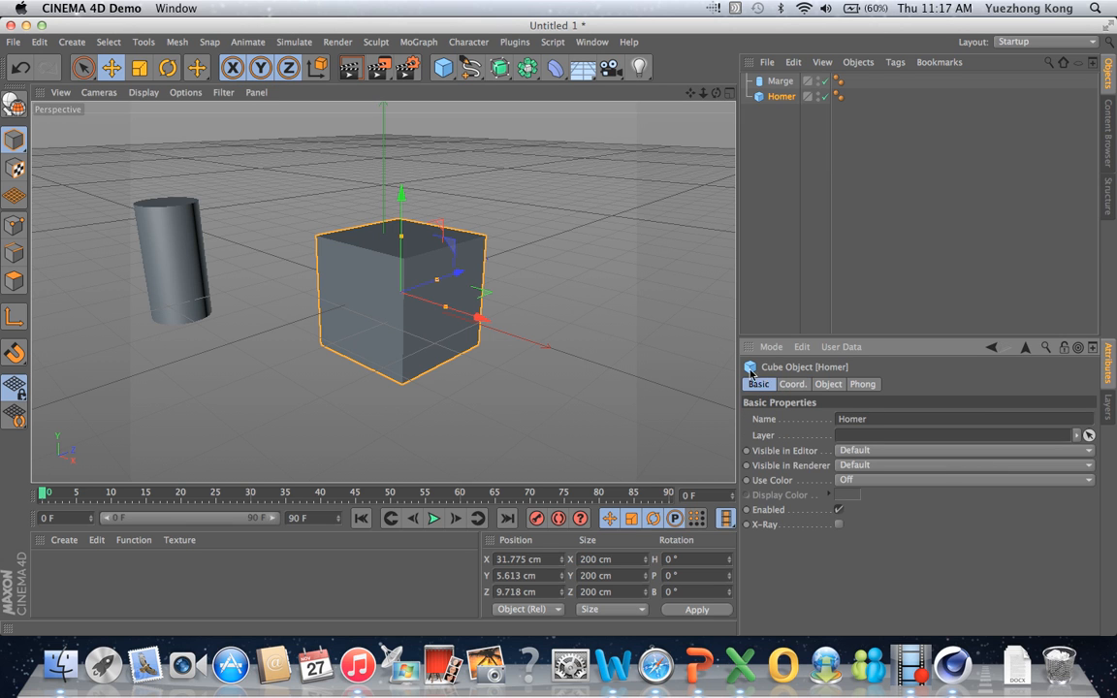
click(793, 385)
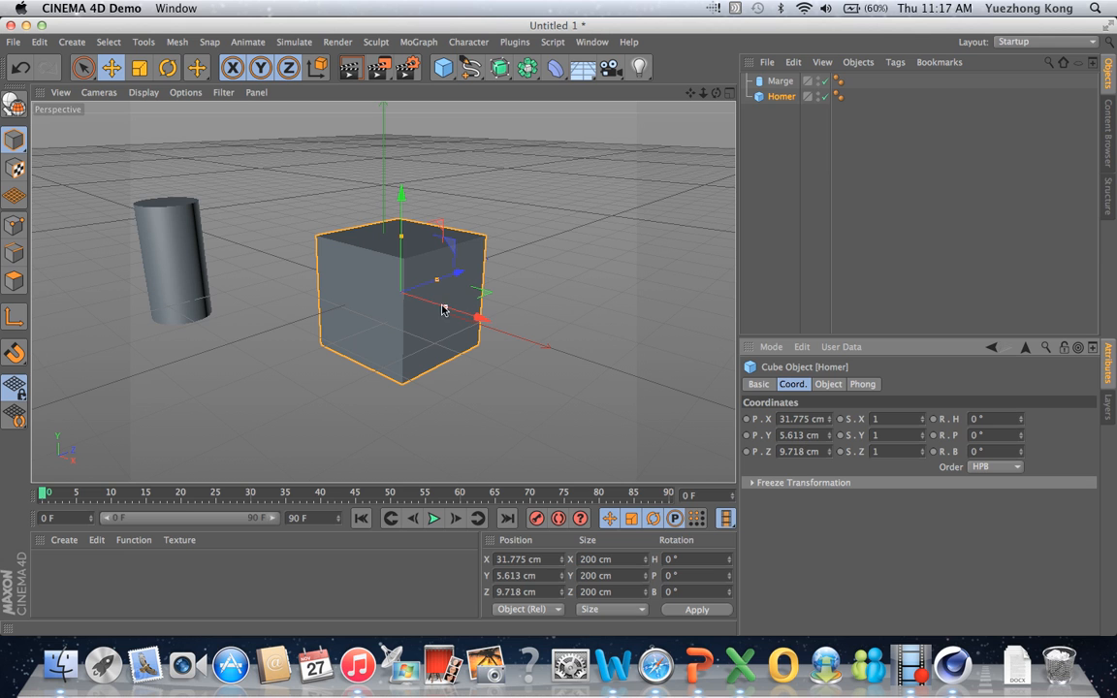
mouse_move(475, 317)
mouse_down()
mouse_move(501, 330)
mouse_move(464, 306)
mouse_move(475, 317)
mouse_up()
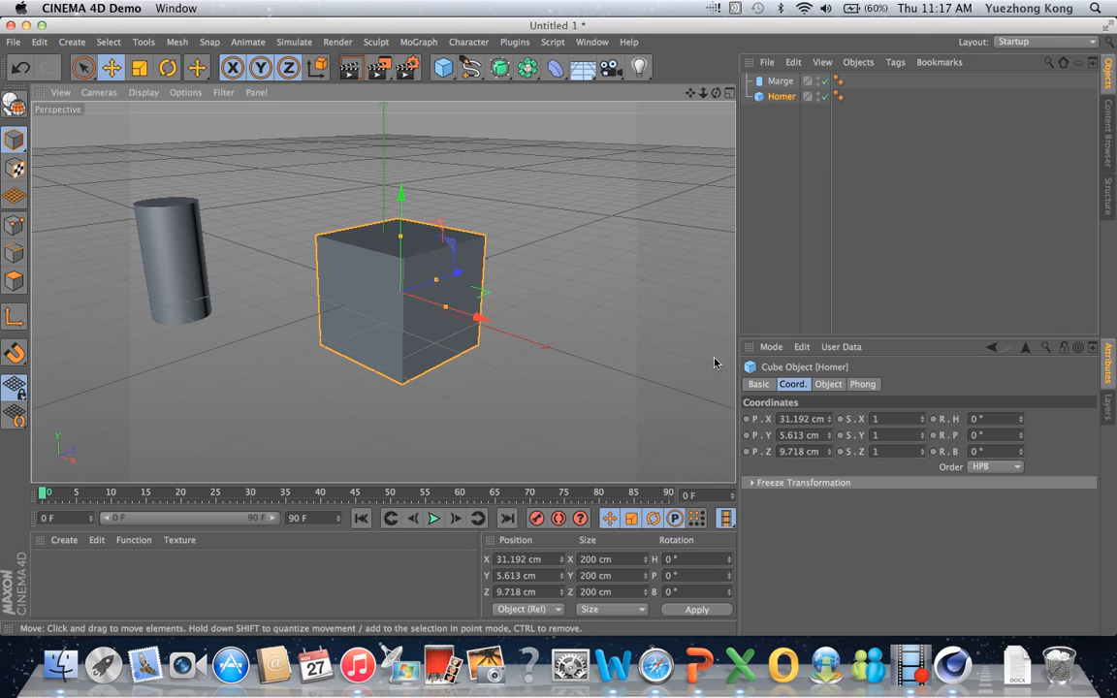
Step: Adjust the Homer cube's X position with 1 cm increments and a short move along the X axis, reaching about 40.3 cm
click(829, 417)
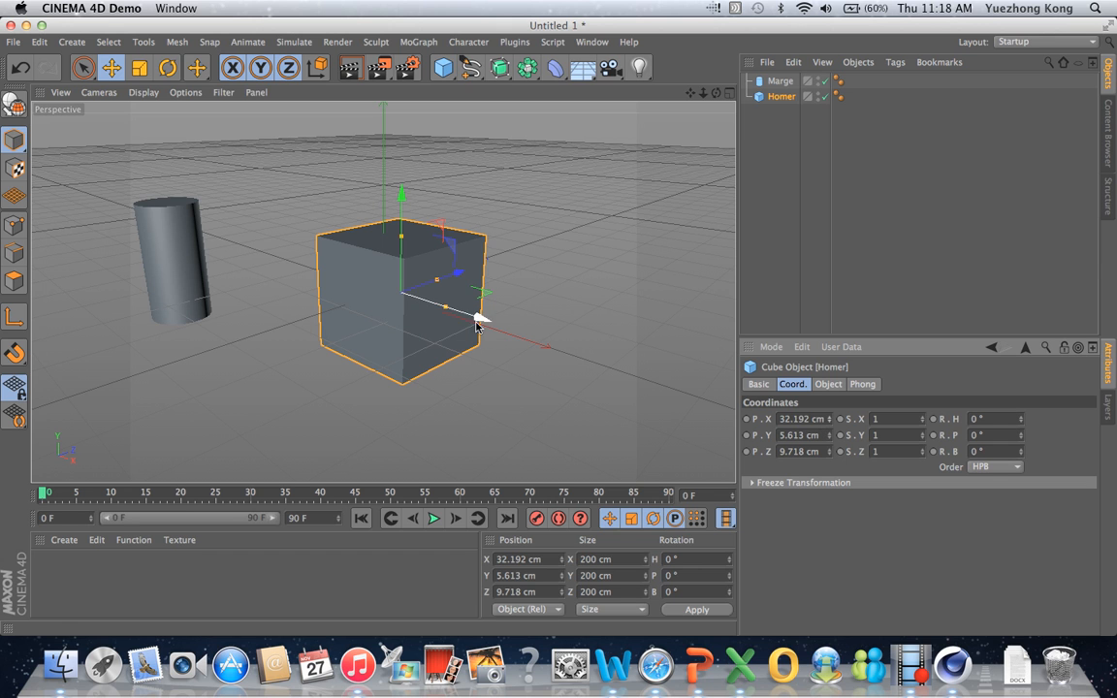
drag(479, 317, 482, 318)
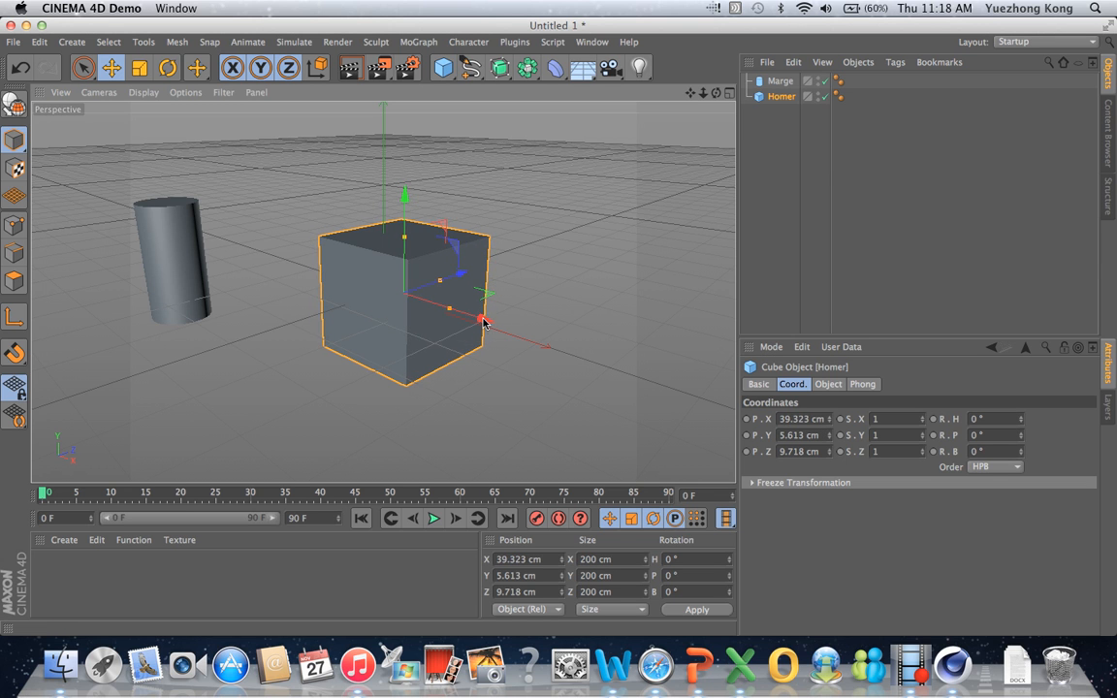
click(832, 419)
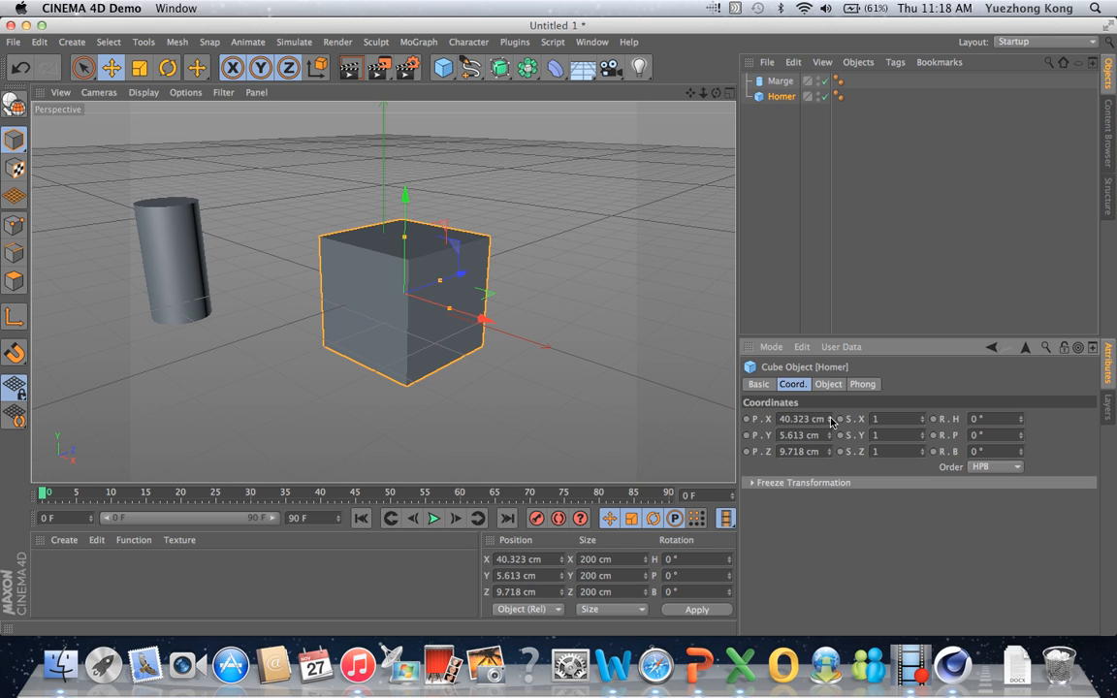
click(832, 419)
click(830, 424)
Step: Enter exactly 40 cm as the Homer cube's X position, and change it to 50 cm
click(811, 418)
key(BackSpace)
key(BackSpace)
text(000)
key(Return)
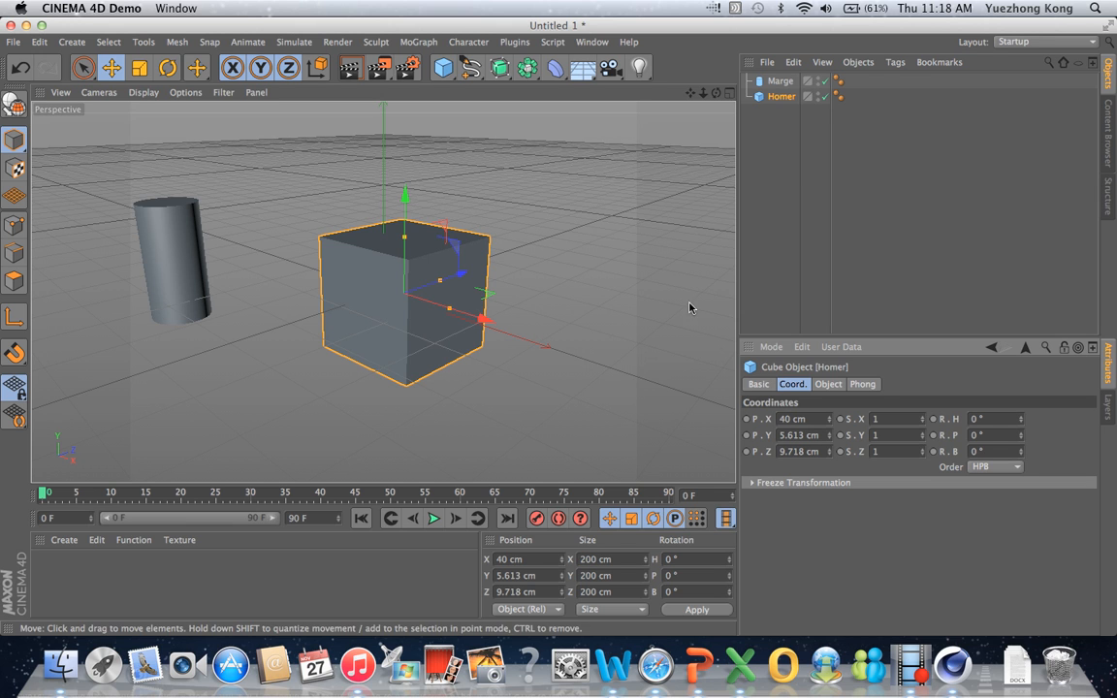
key(BackSpace)
key(BackSpace)
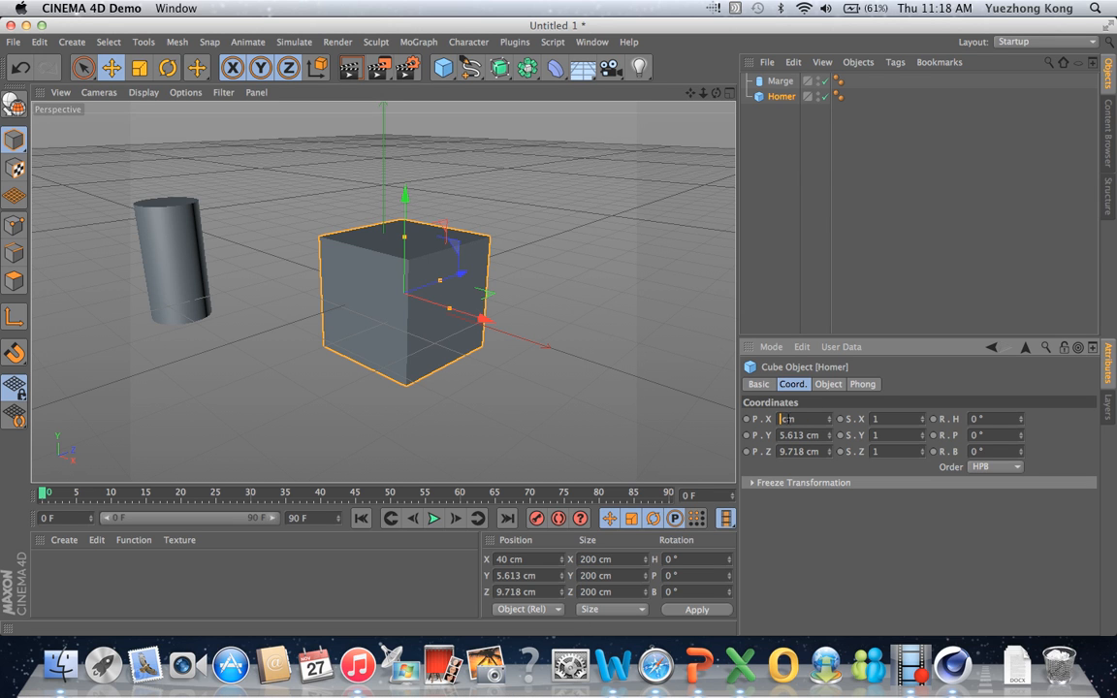
text(50)
key(Return)
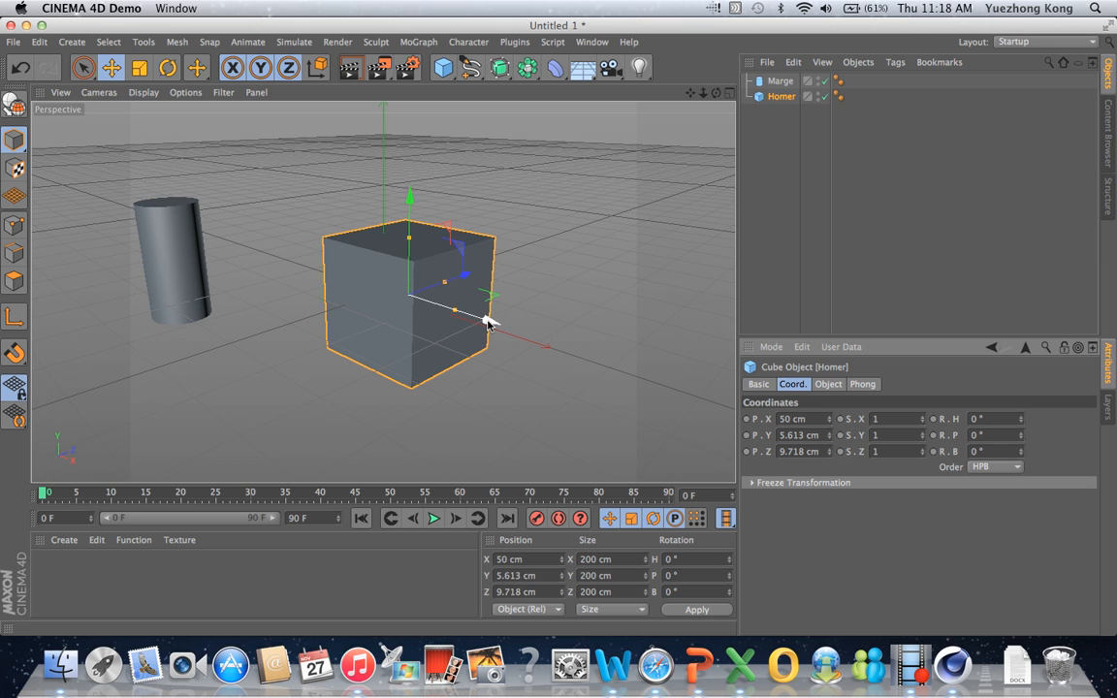
Step: Using quantized movement along the X axis, move the Homer cube to about X 61 cm and the Marge cylinder to about X -230 cm
mouse_move(488, 322)
mouse_down()
mouse_move(526, 334)
mouse_move(505, 324)
mouse_up()
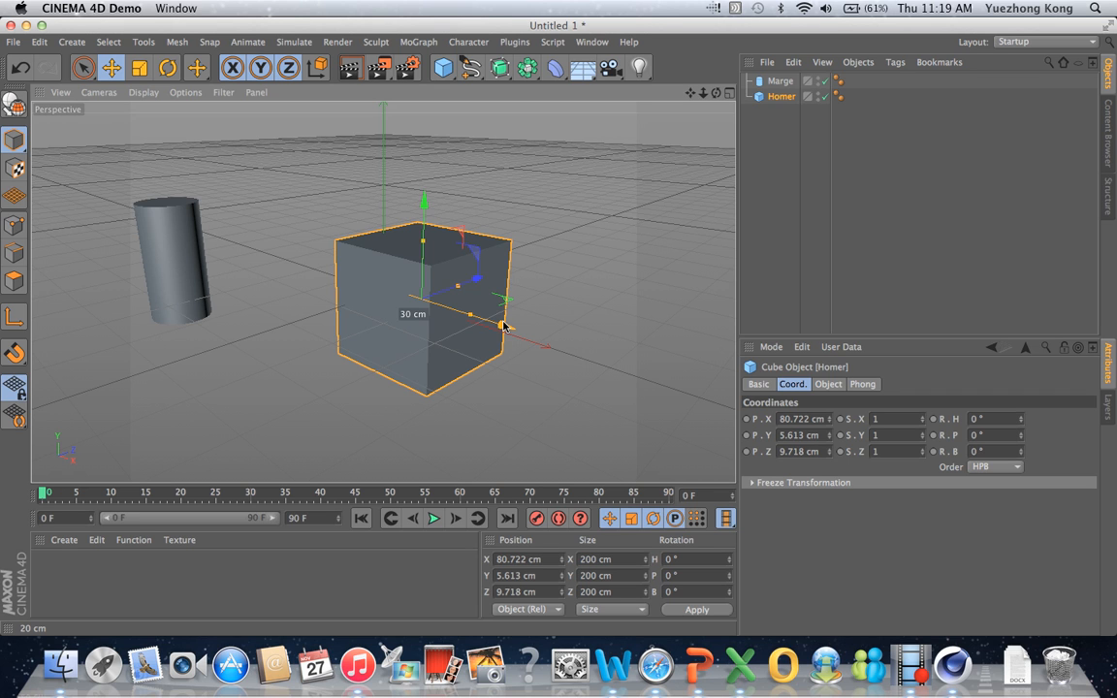
drag(504, 326, 513, 331)
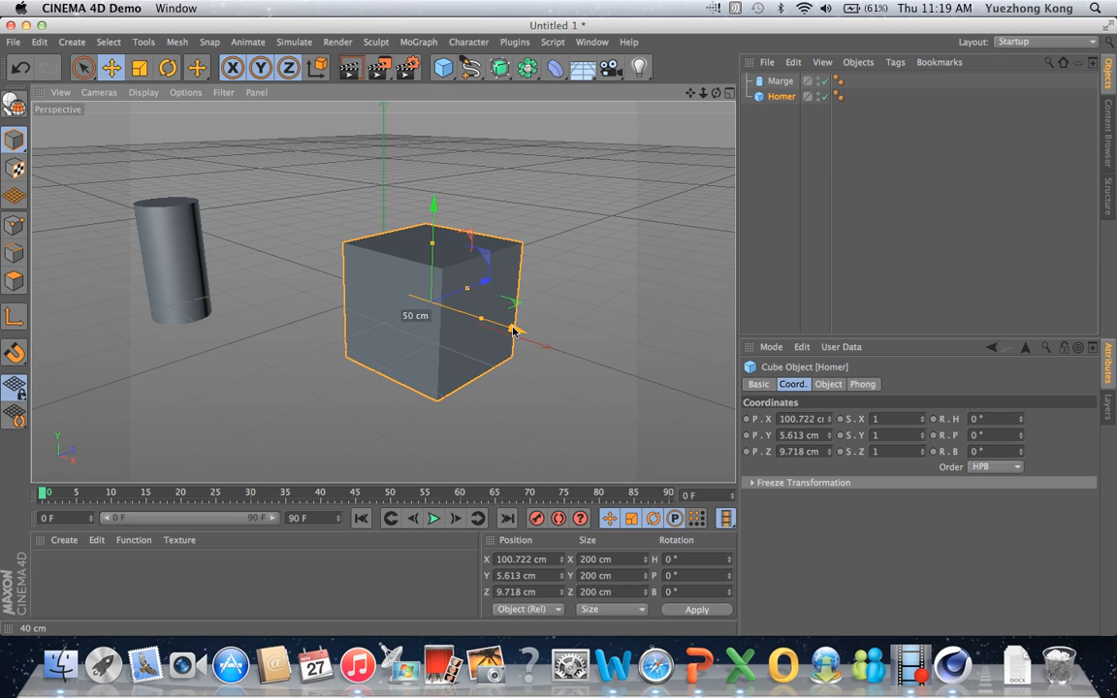
drag(515, 332, 494, 319)
click(199, 258)
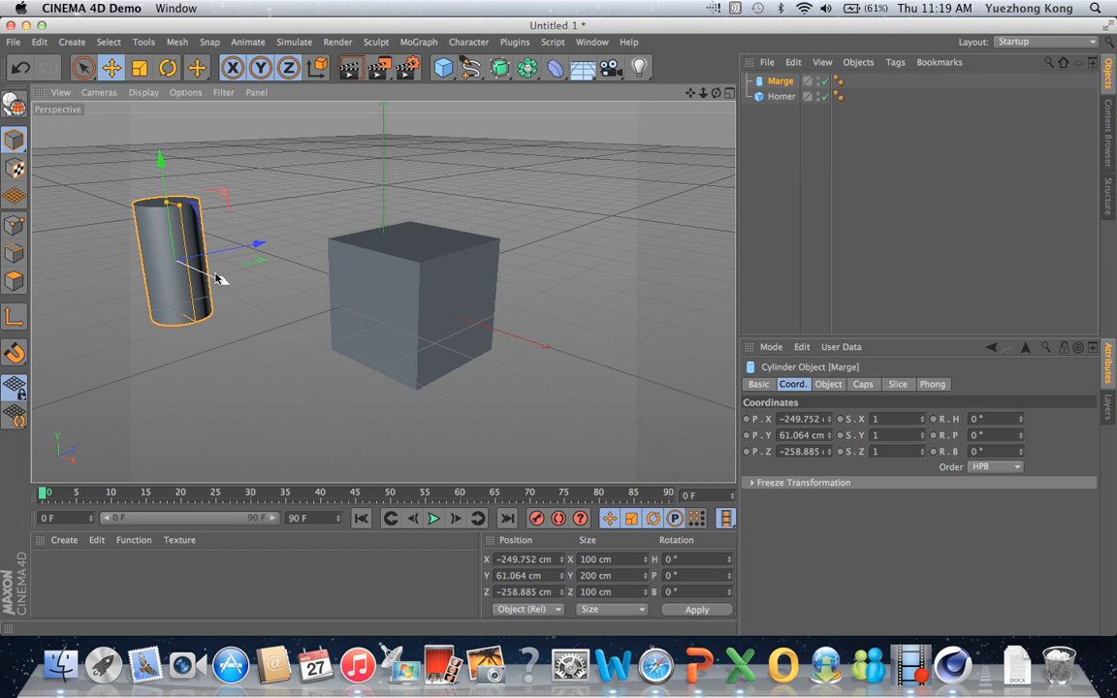
drag(215, 278, 224, 280)
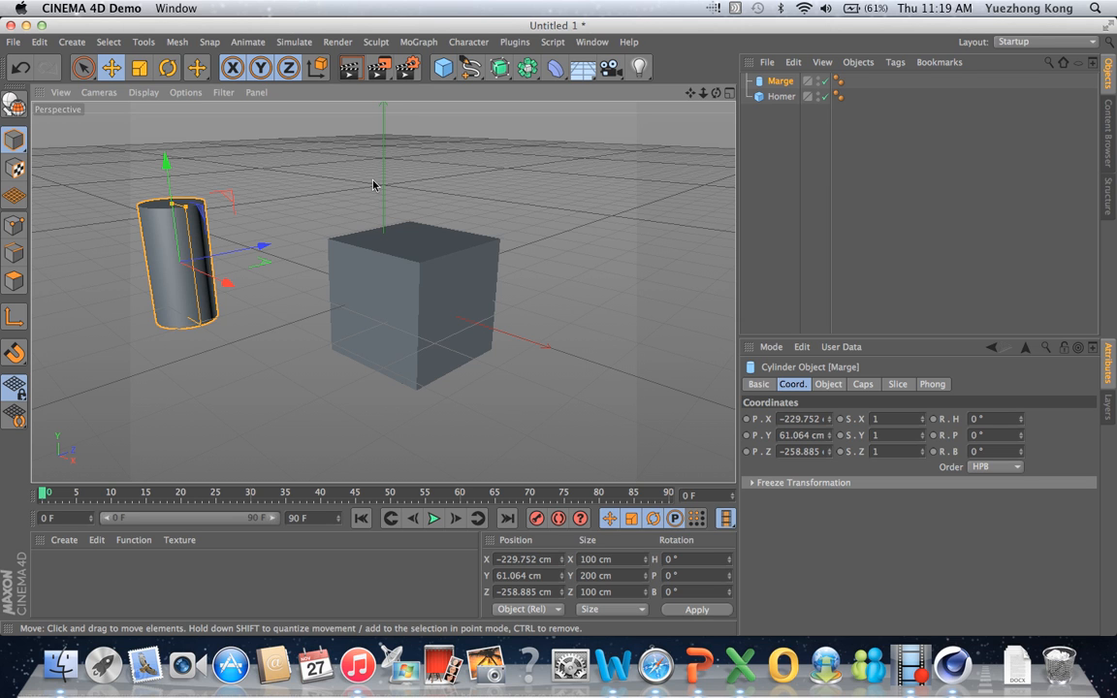
Step: Activate the Scale tool, enlarge the Homer cube uniformly to about 290 cm from its Y handle, and undo the scaling
key(t)
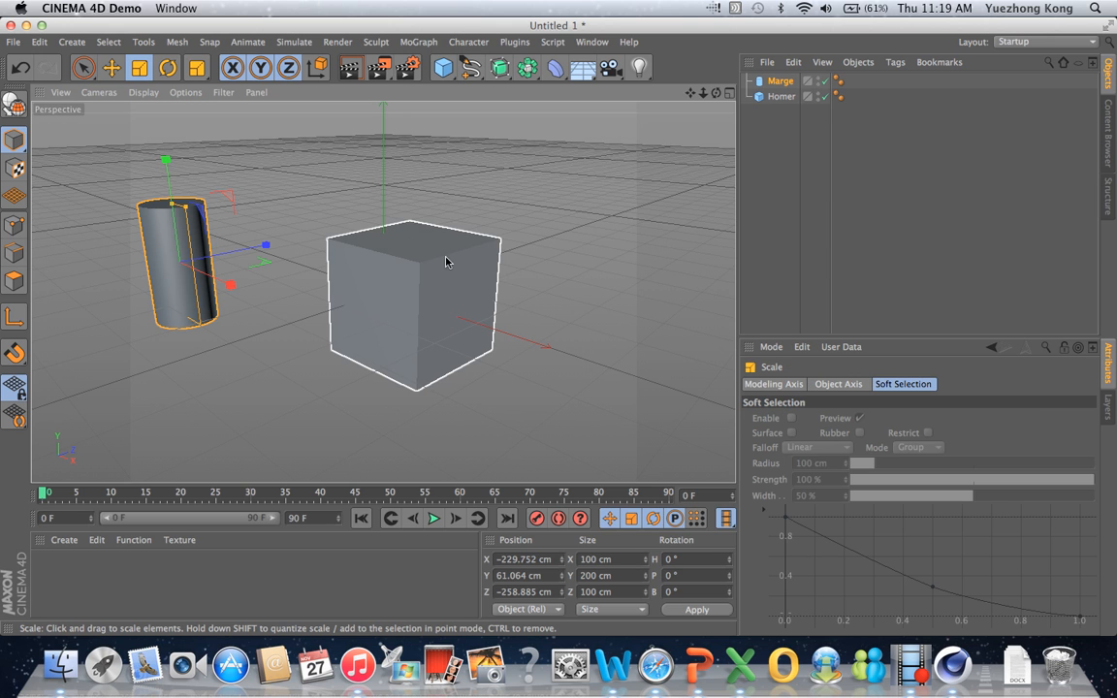
click(461, 304)
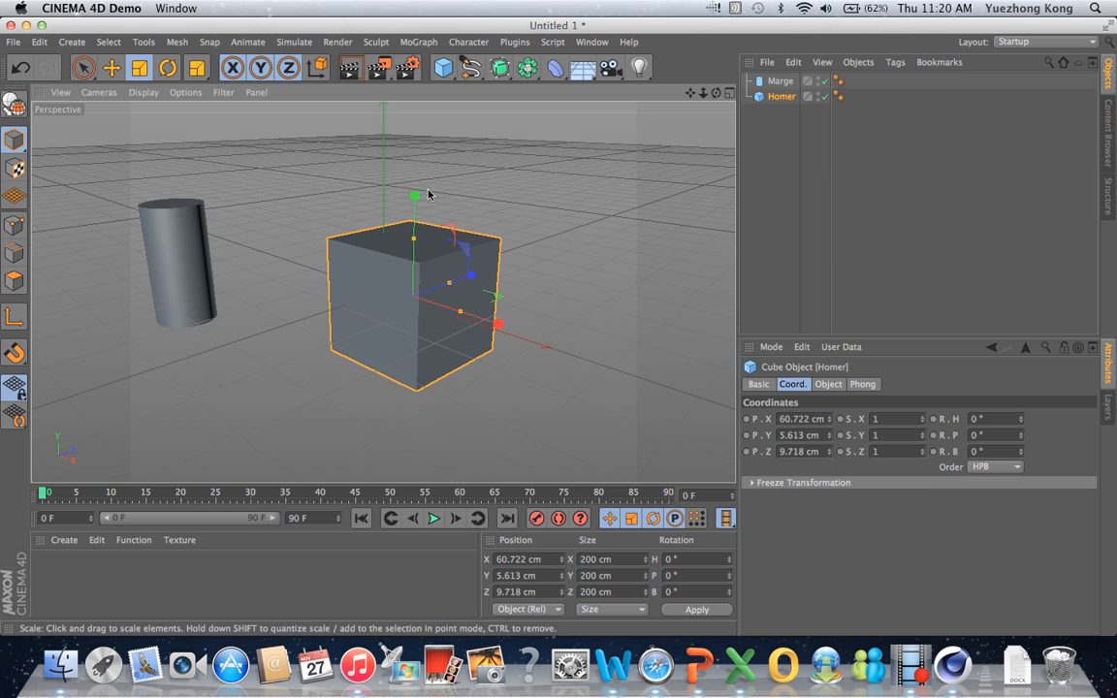
drag(415, 197, 421, 148)
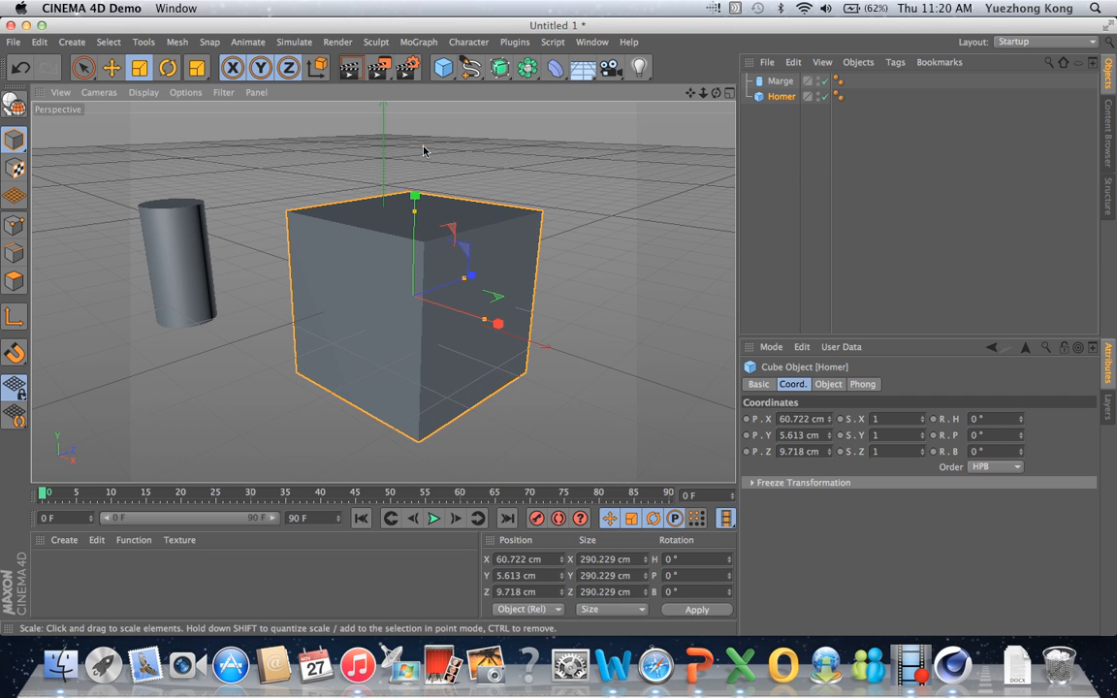
click(20, 66)
Step: Scale the Homer cube to about 301 cm from its X handle, 325 cm from its Z handle and 314 cm from its XY handle, undoing each
drag(499, 328, 478, 313)
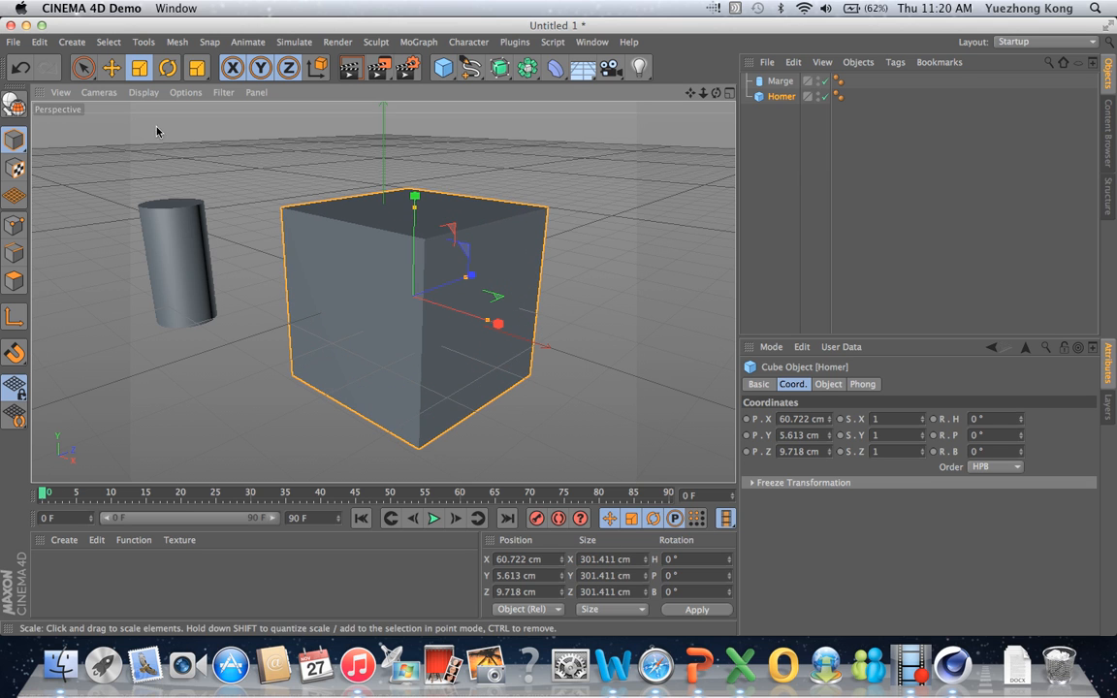
click(20, 67)
drag(471, 277, 495, 255)
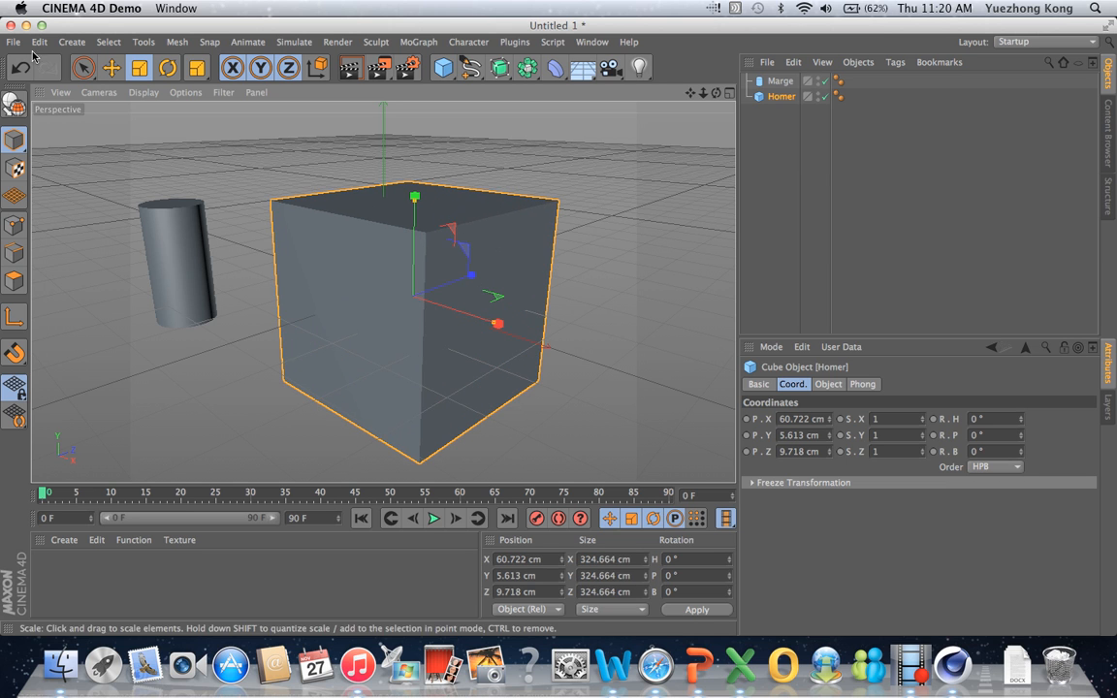
click(19, 67)
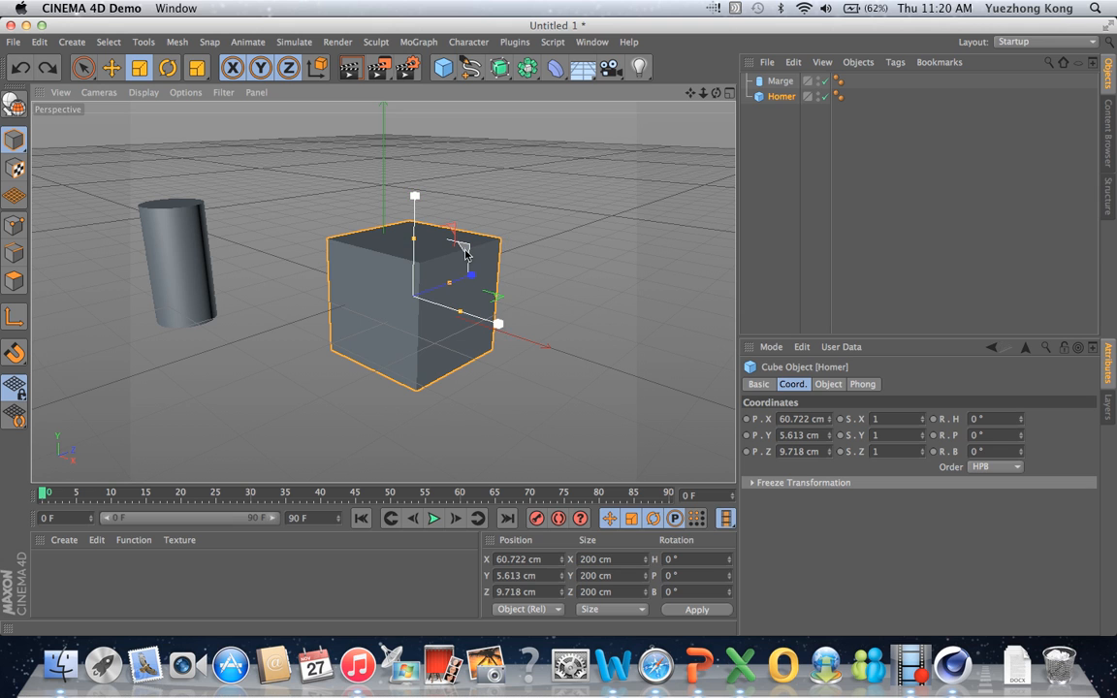
drag(465, 252, 510, 226)
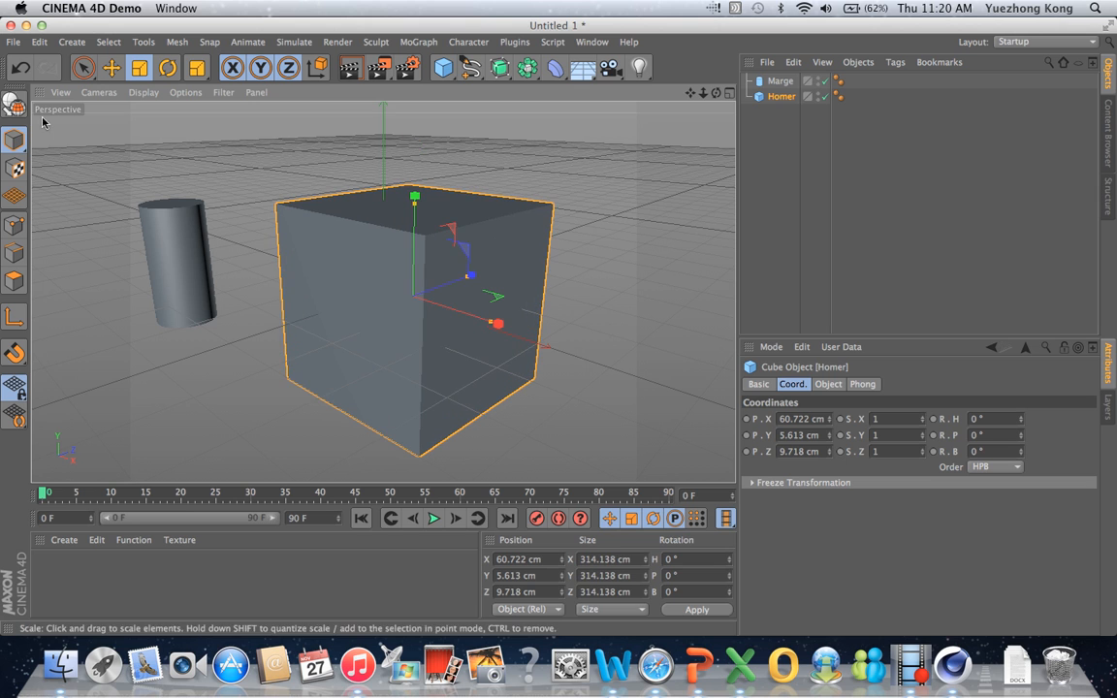
click(20, 67)
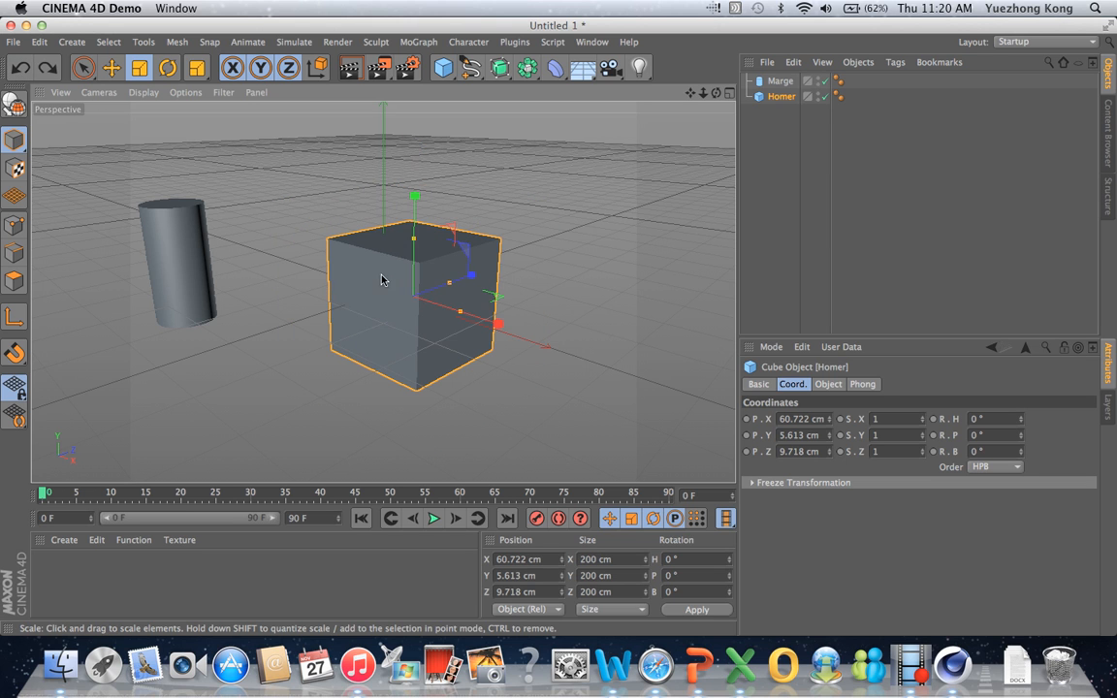
Step: Scale the Marge cylinder from its Y and Z handles, undoing each, and from its X handle to about 124 x 249 x 124 cm
click(781, 80)
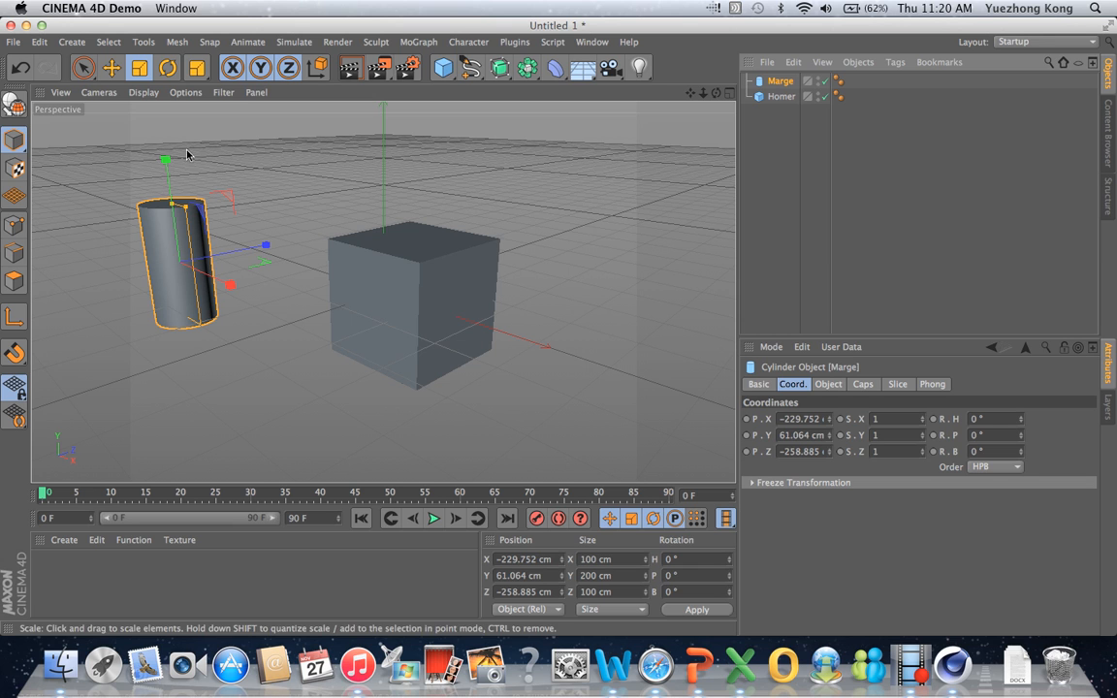
drag(165, 164, 166, 129)
click(19, 67)
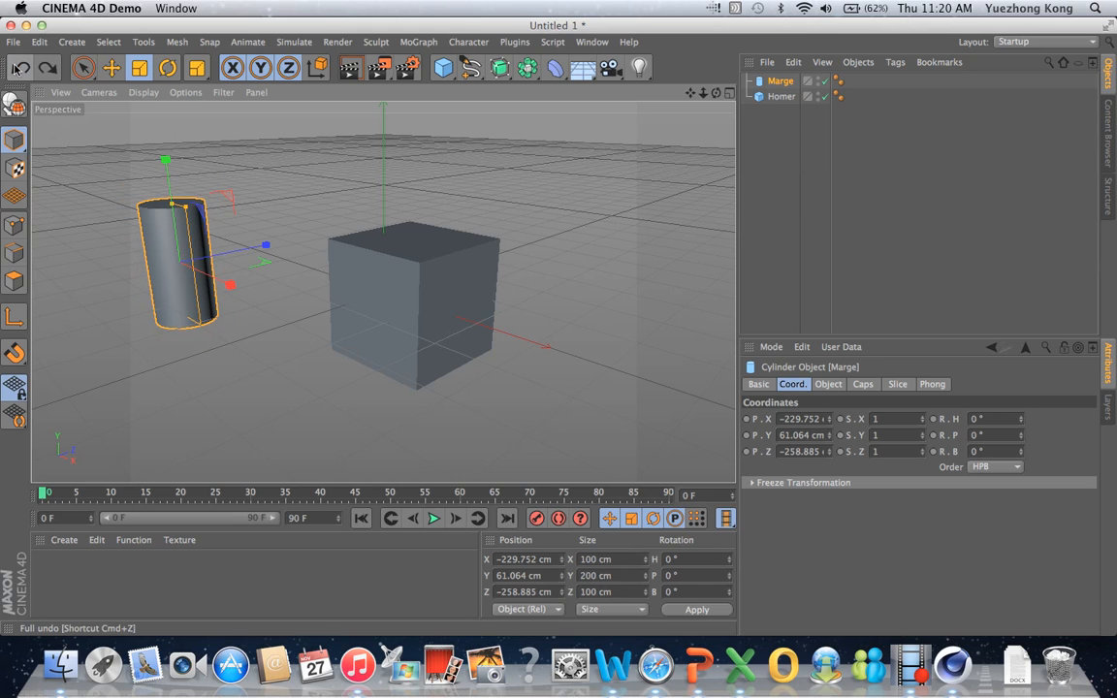
drag(264, 250, 294, 228)
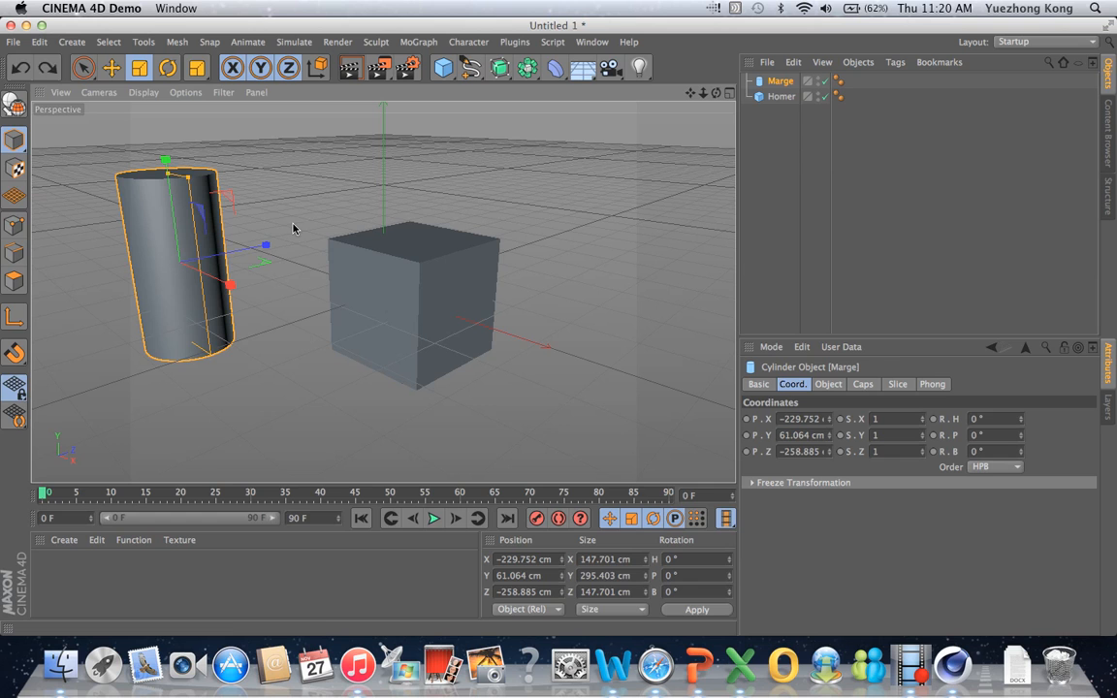
click(20, 67)
drag(230, 282, 243, 307)
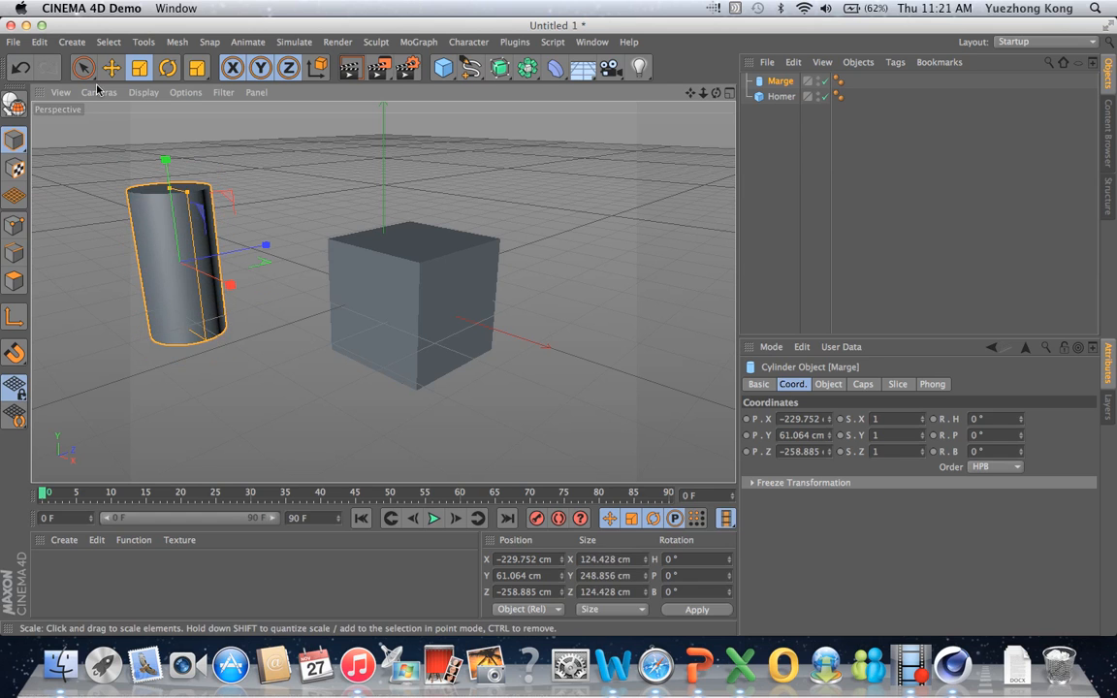
Step: Undo the Marge cylinder's last scaling, enlarge it uniformly to about 129 x 258 x 129 cm, and undo that too
click(20, 67)
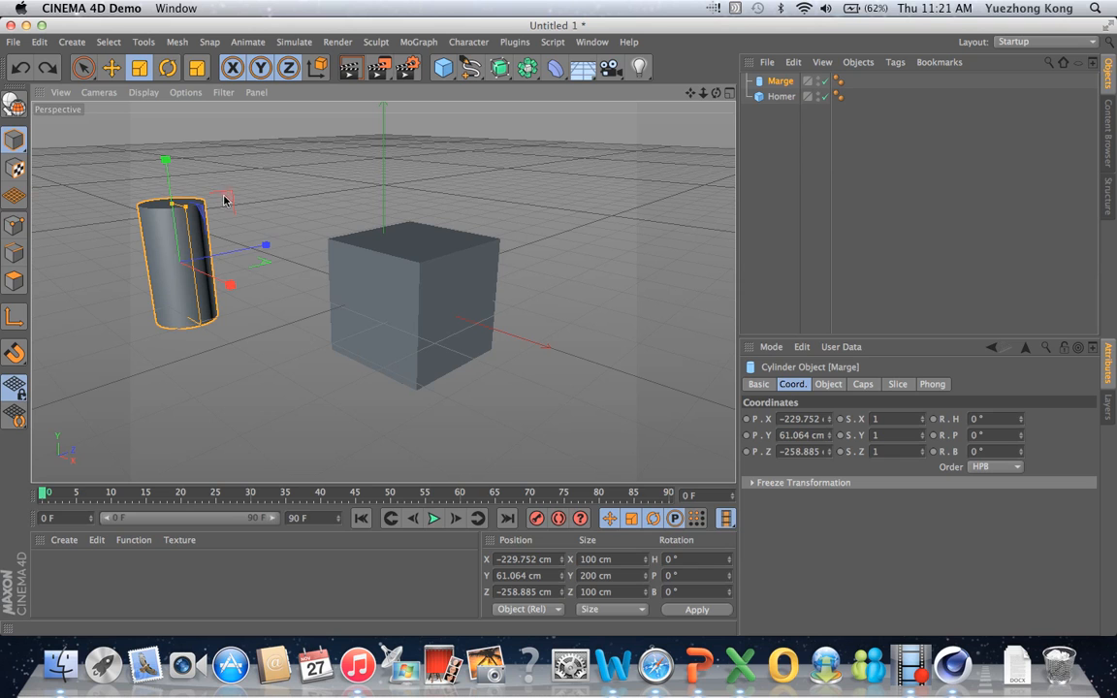
drag(165, 191, 158, 124)
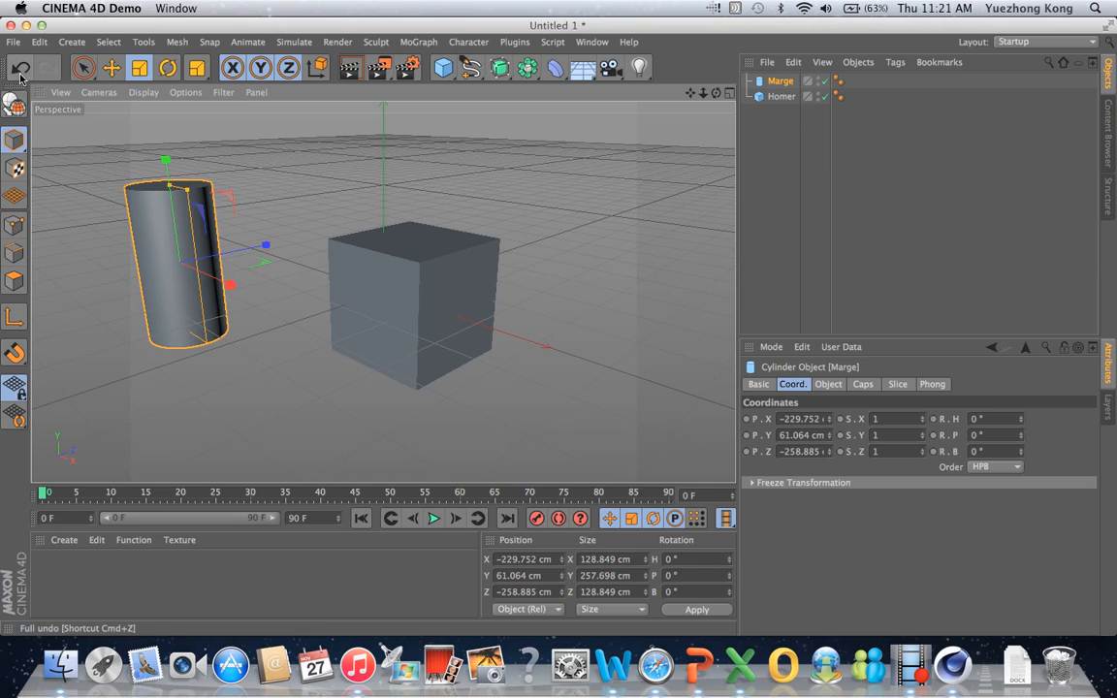
click(19, 67)
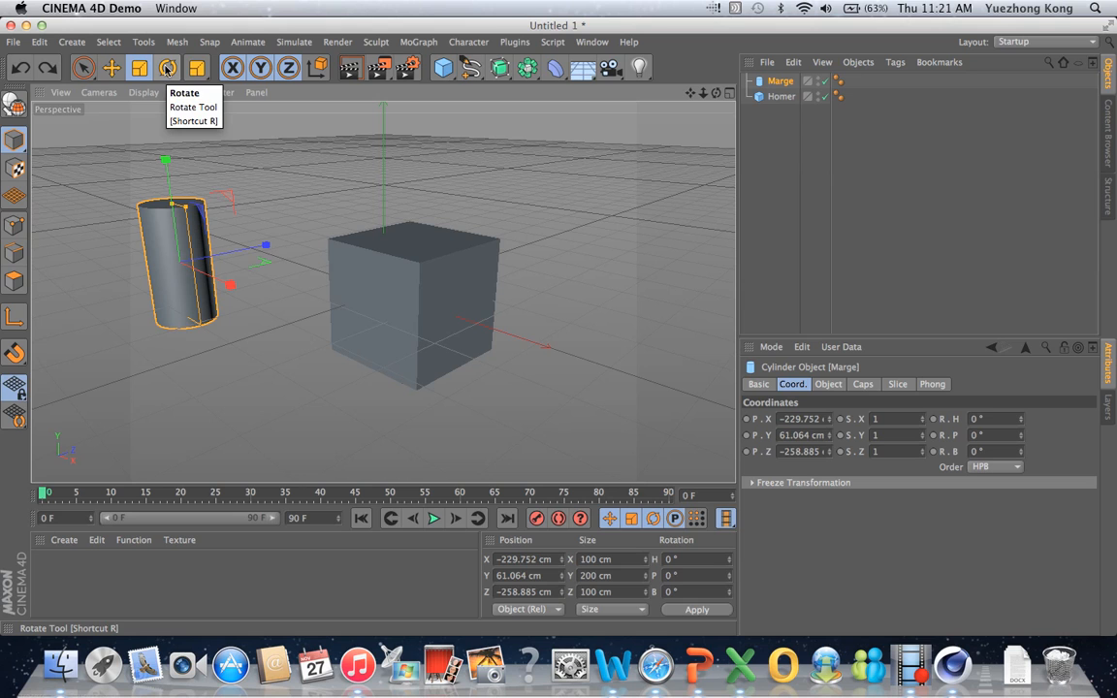
Step: Activate the Rotate tool and rotate the Marge cylinder by its bands to about H 0.4°, P 2.1°, B 8.7°
click(167, 68)
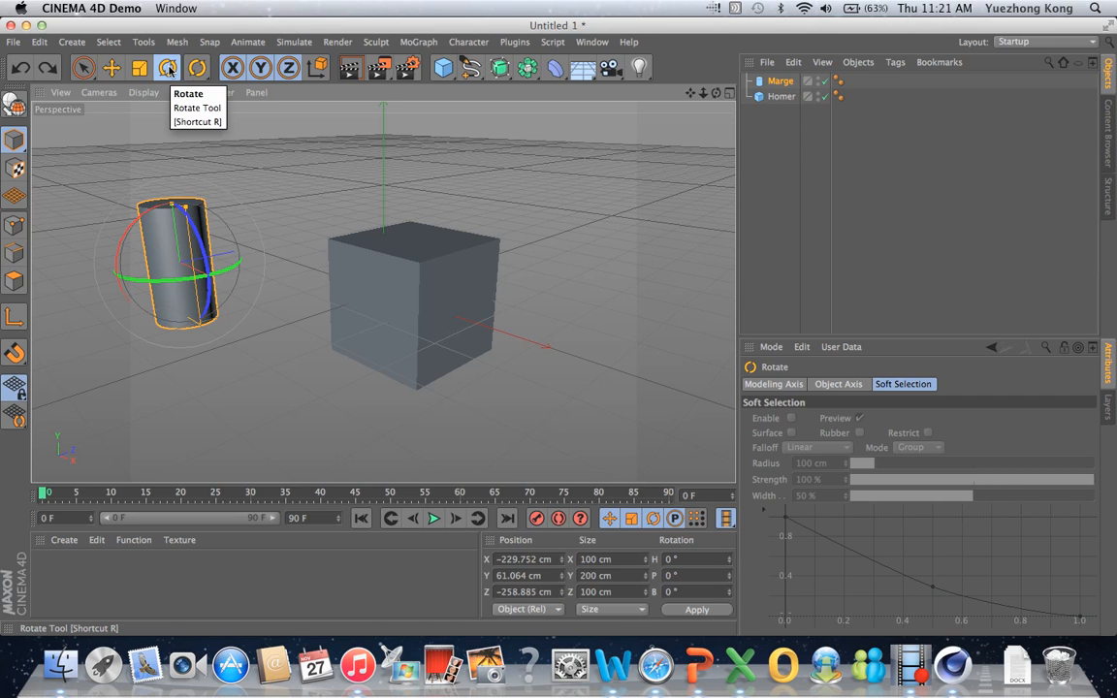
drag(218, 251, 199, 243)
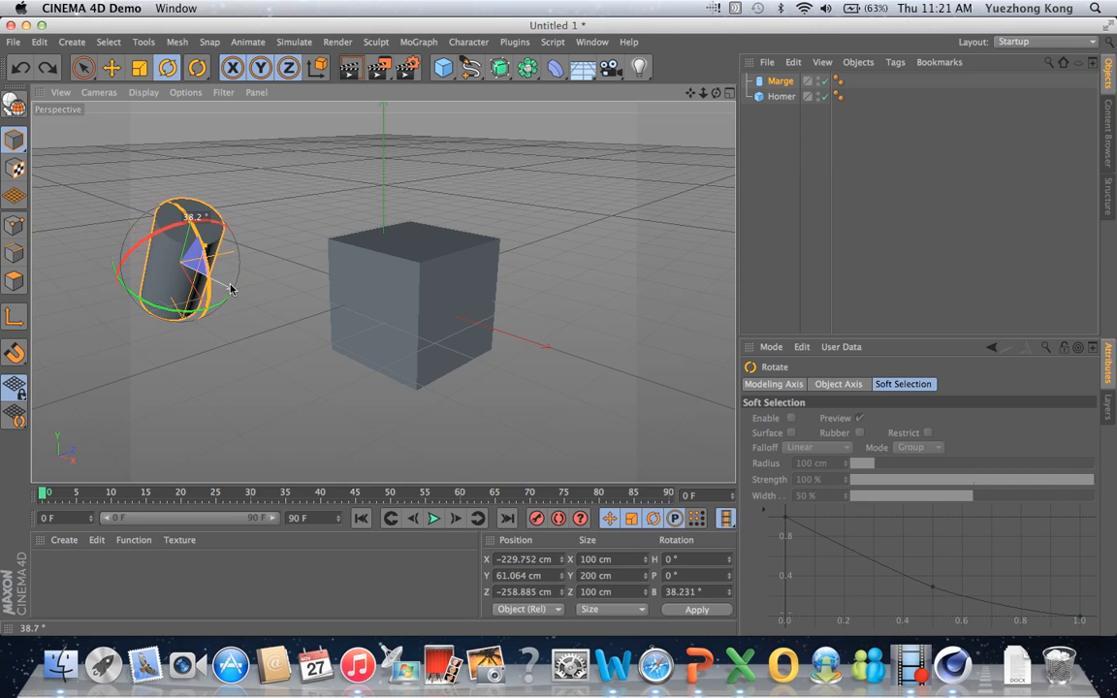
drag(221, 229, 153, 235)
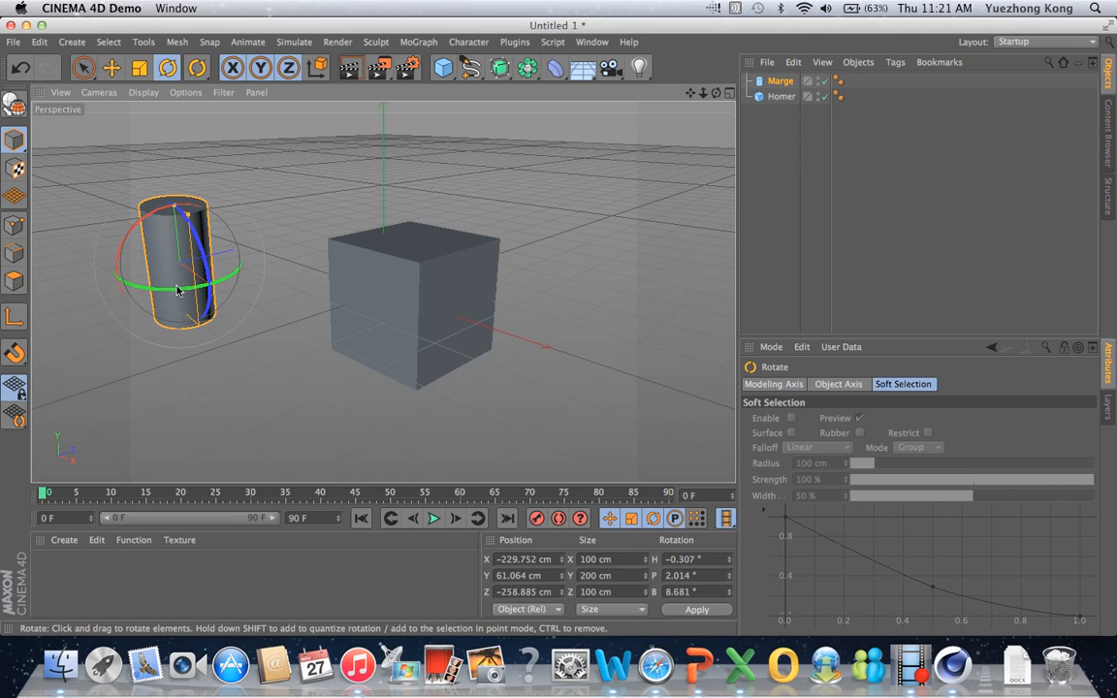
mouse_move(177, 289)
mouse_down()
mouse_move(246, 258)
mouse_move(201, 296)
mouse_move(168, 282)
mouse_move(190, 291)
mouse_move(176, 293)
mouse_up()
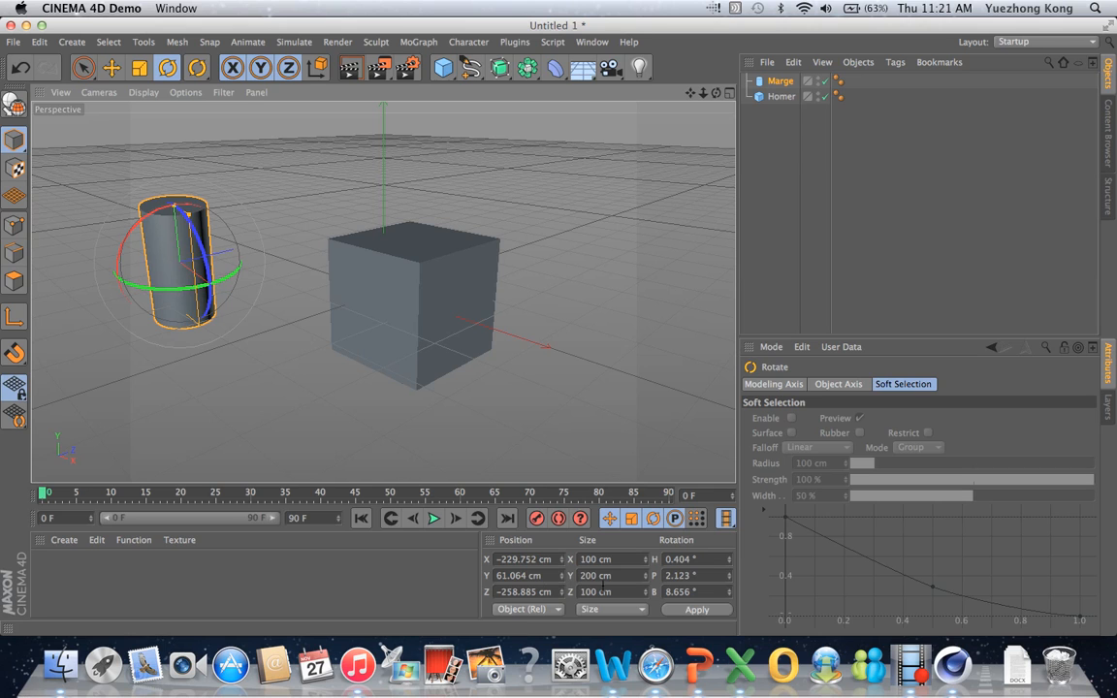
Step: Review the Rotate tool's Object Axis, Modeling Axis and Soft Selection options
click(815, 384)
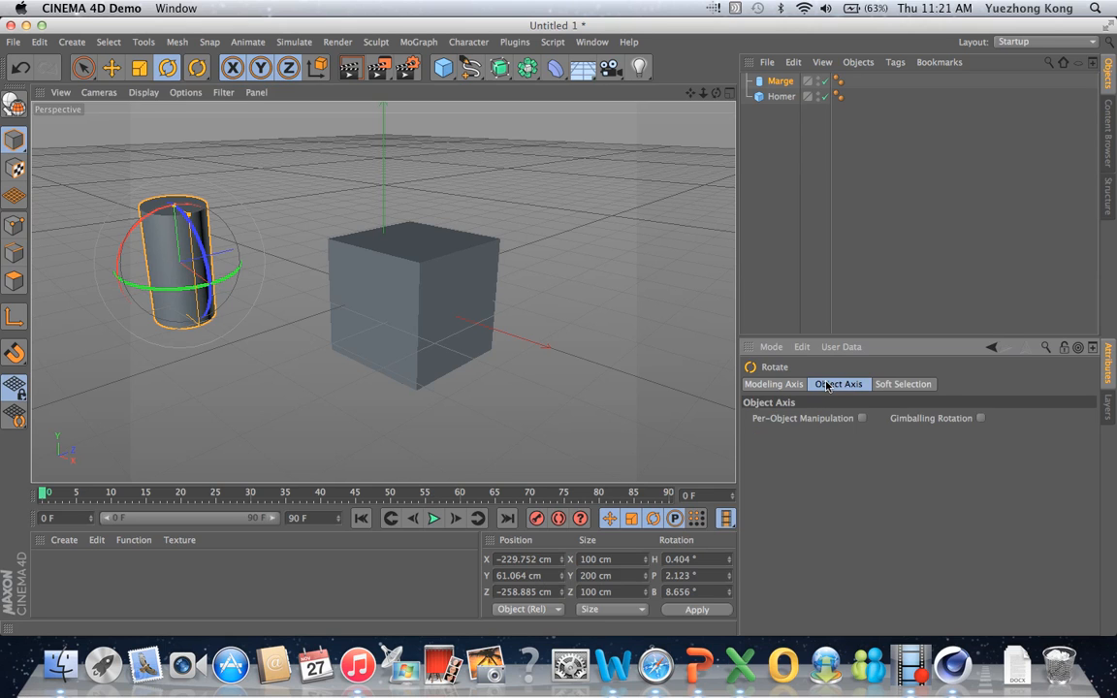
click(797, 385)
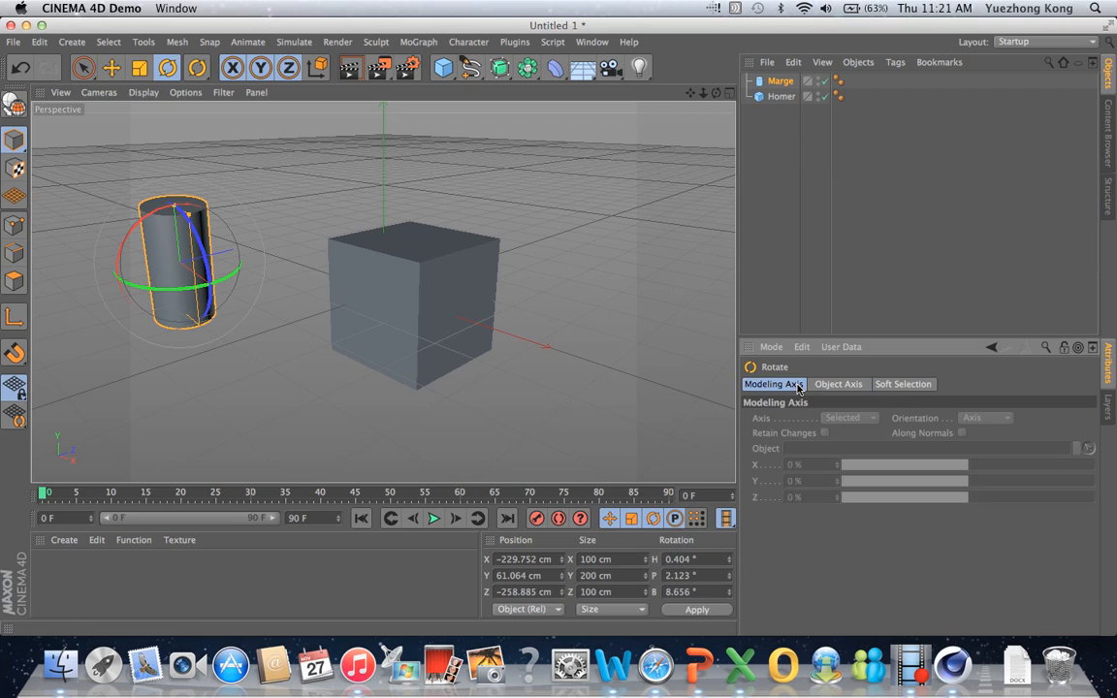
click(887, 384)
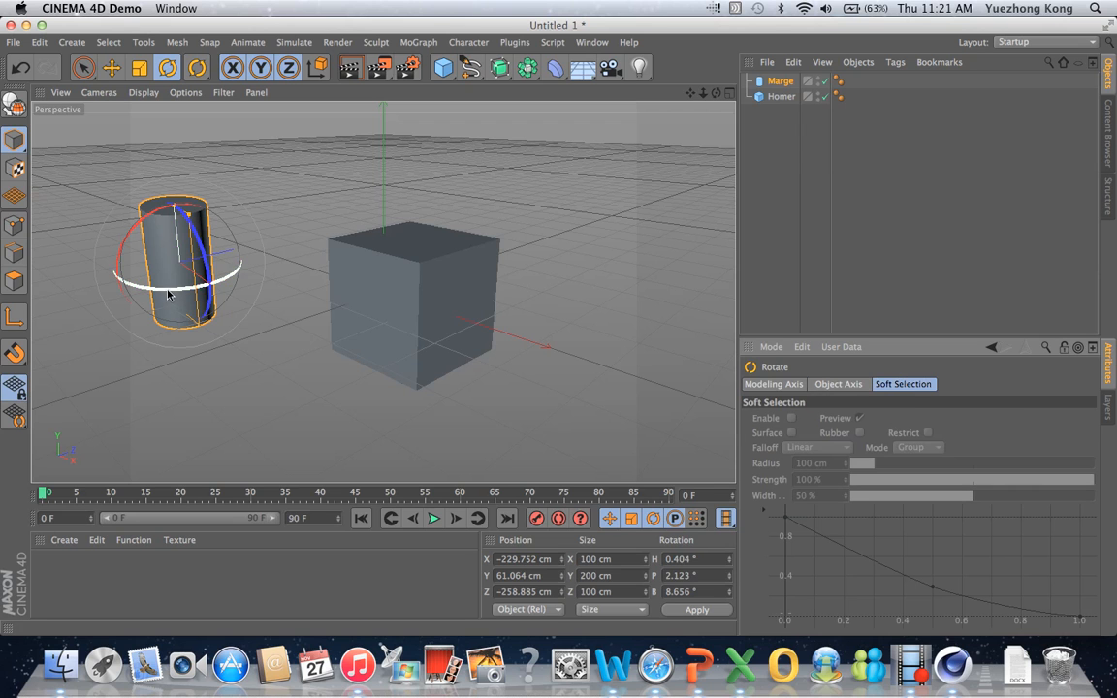
Step: Rotate the Marge cylinder's heading to about 31.5°, try a pitch of about 36° and undo it, and show the cylinder's coordinates
drag(165, 291, 161, 270)
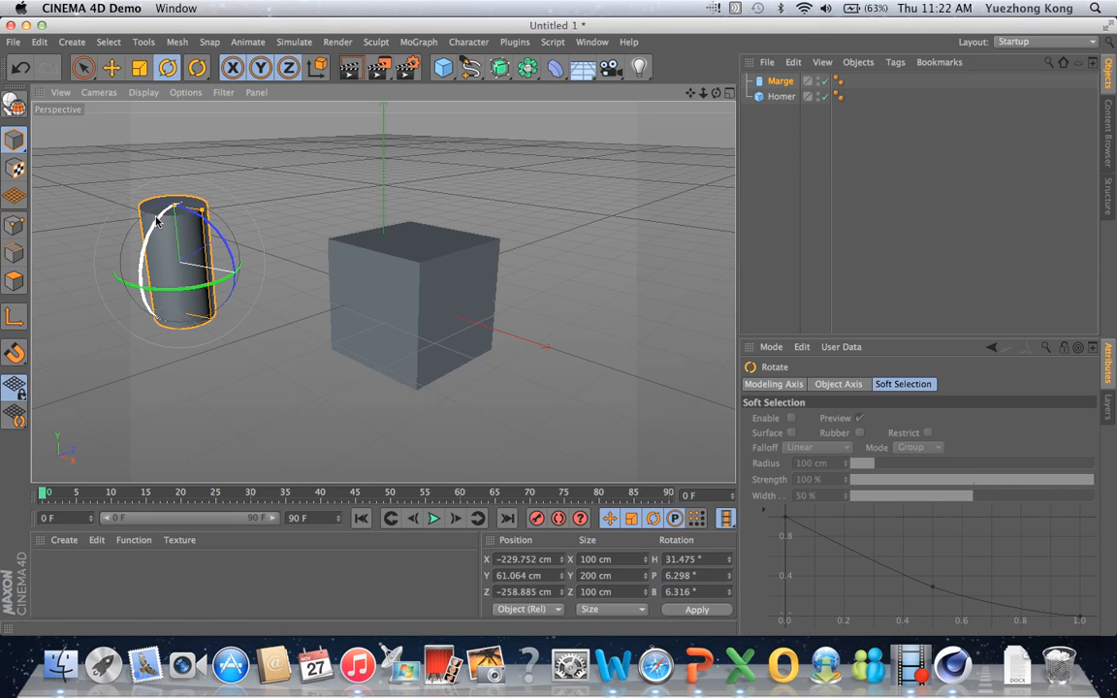
drag(157, 220, 130, 222)
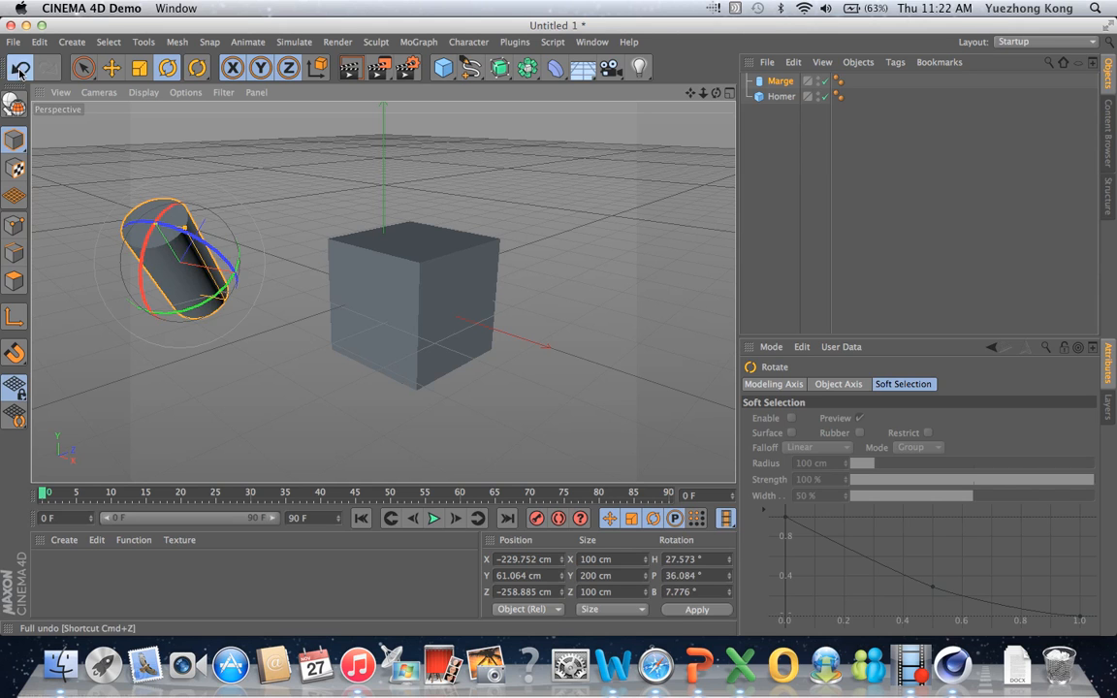
click(20, 67)
click(779, 85)
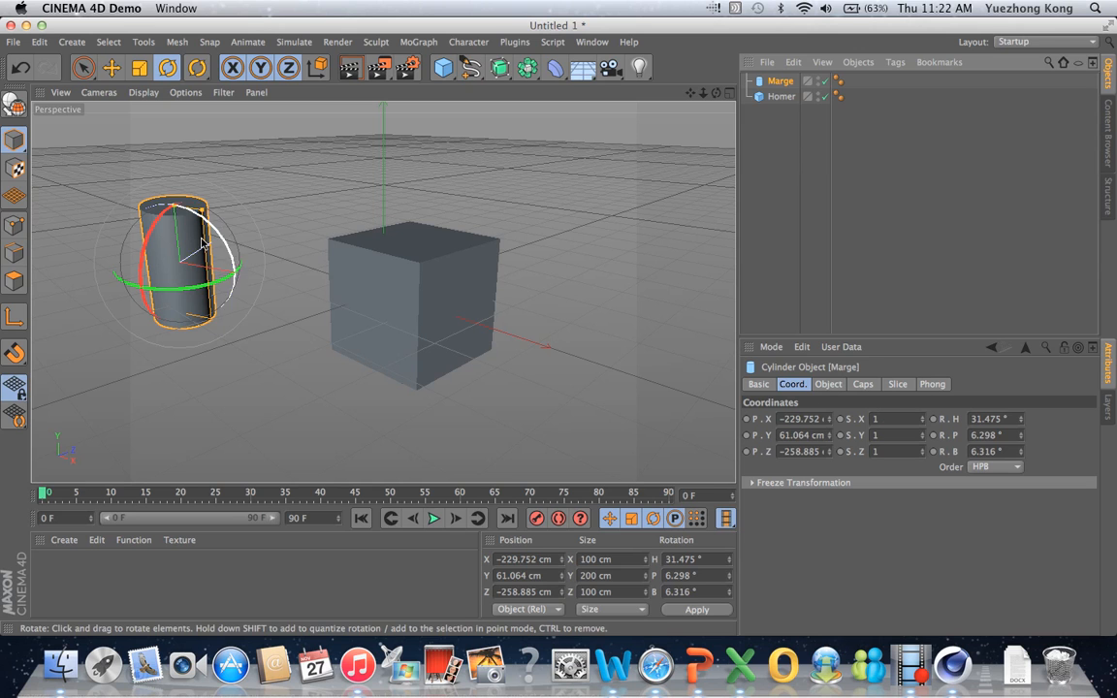
Step: Rotate the Marge cylinder slightly by hand with its bands and set its heading (R.H) to 40°
mouse_move(145, 233)
mouse_down()
mouse_move(150, 247)
mouse_move(146, 230)
mouse_up()
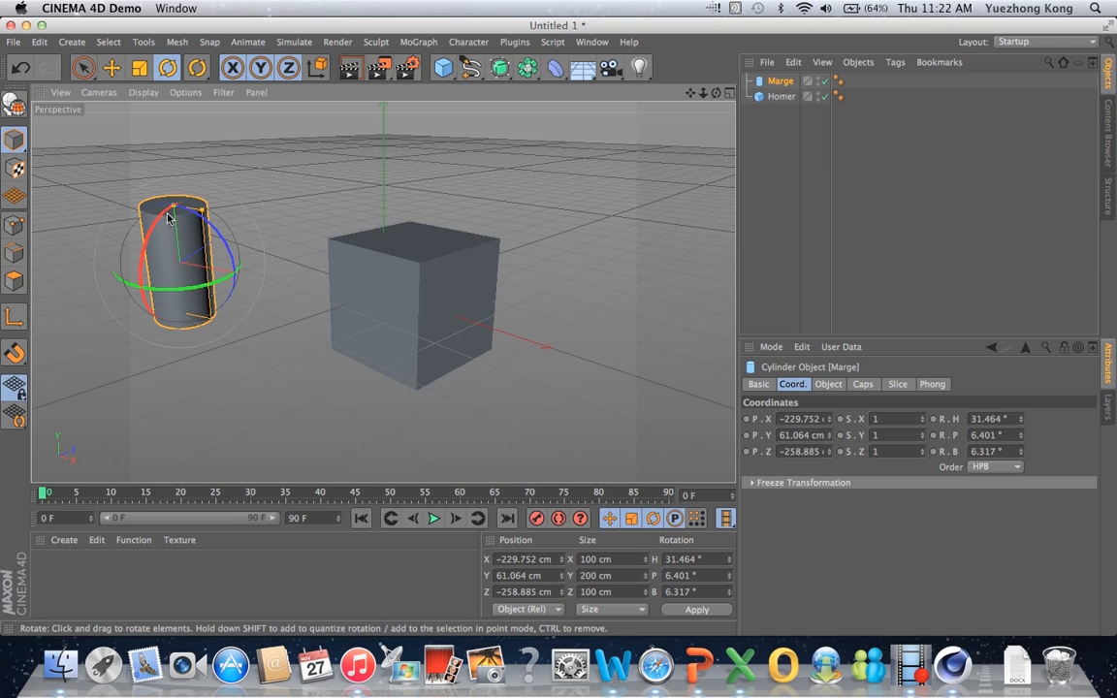
drag(167, 214, 152, 194)
click(999, 419)
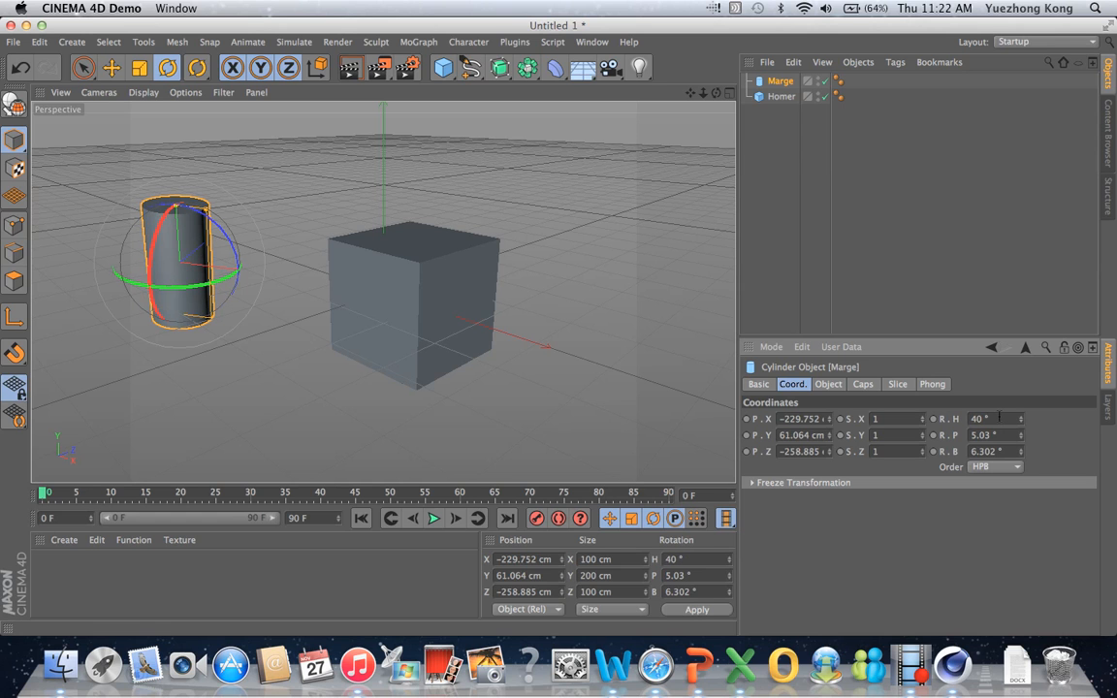
Step: Delete the Marge cylinder and undo the deletion, and set its heading (R.H) to 60° and finally to 20°
key(Delete)
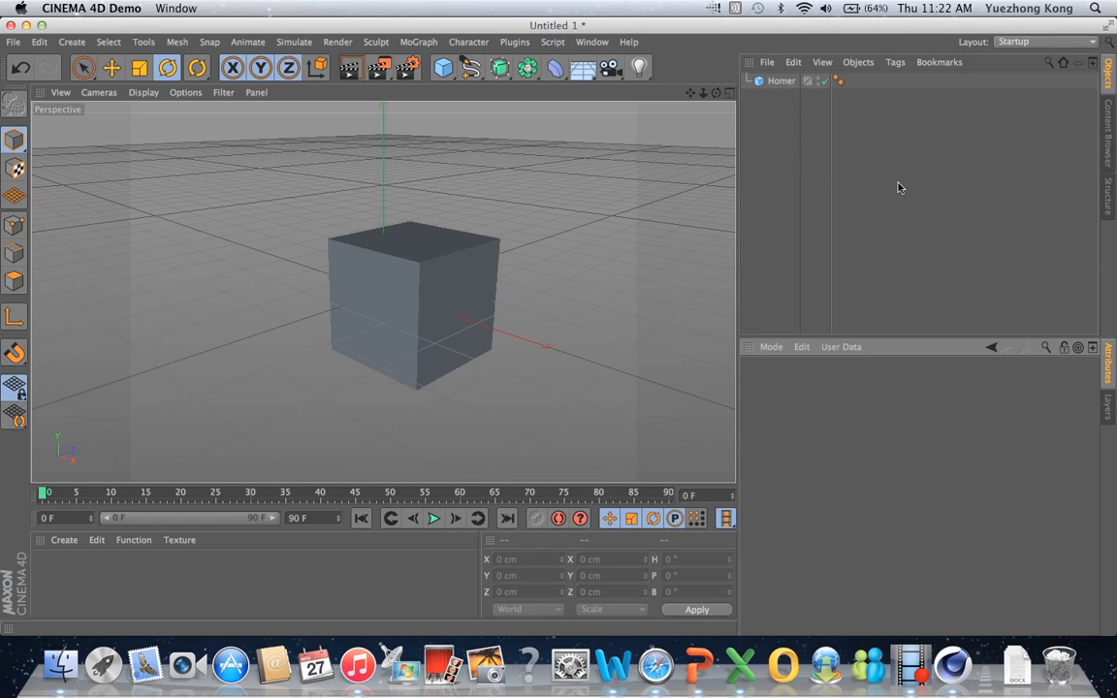
click(19, 74)
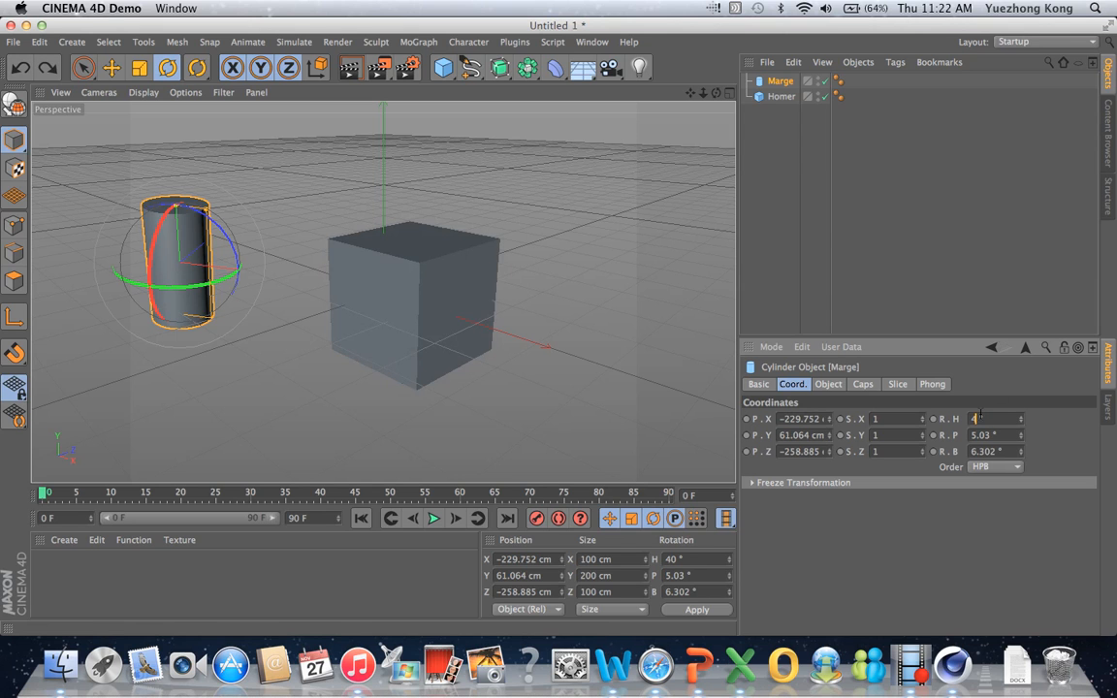
key(Return)
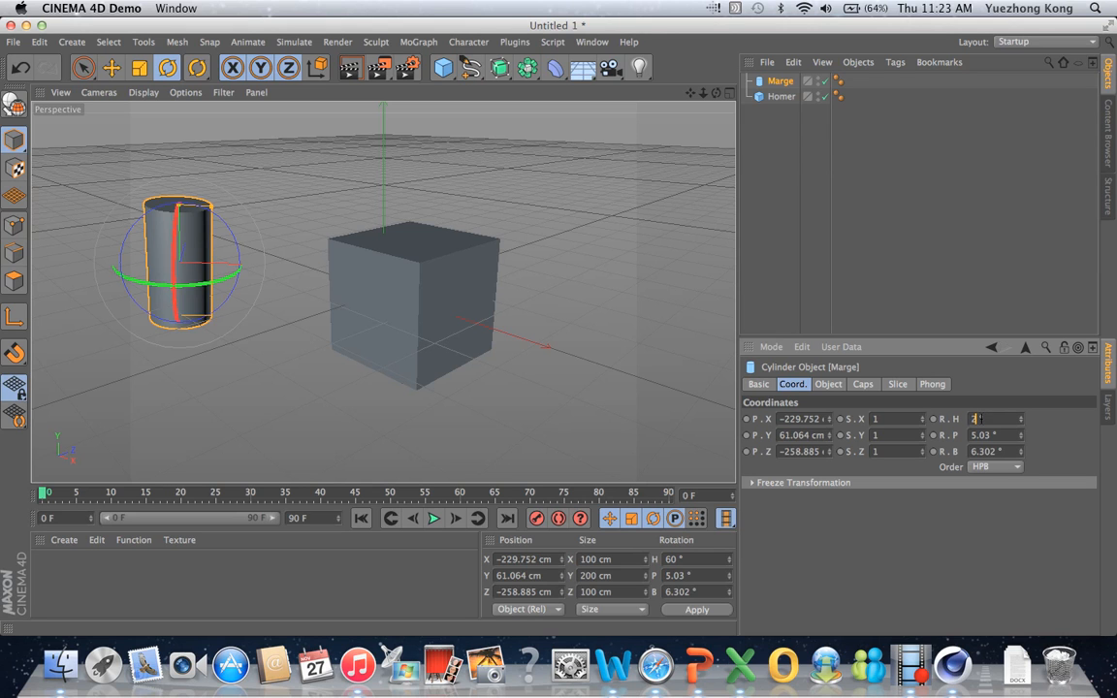
key(Return)
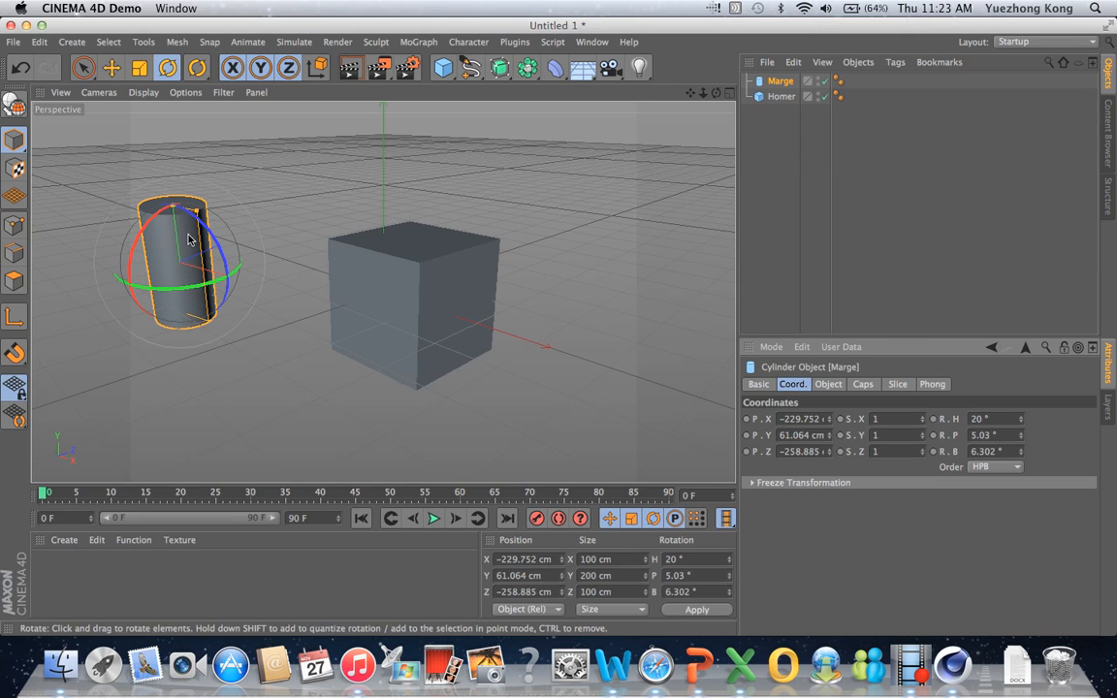
Step: Rotate the Marge cylinder by hand twice, setting its pitch to 50° after the first rotation and its heading to 50° after the second
drag(133, 202, 149, 224)
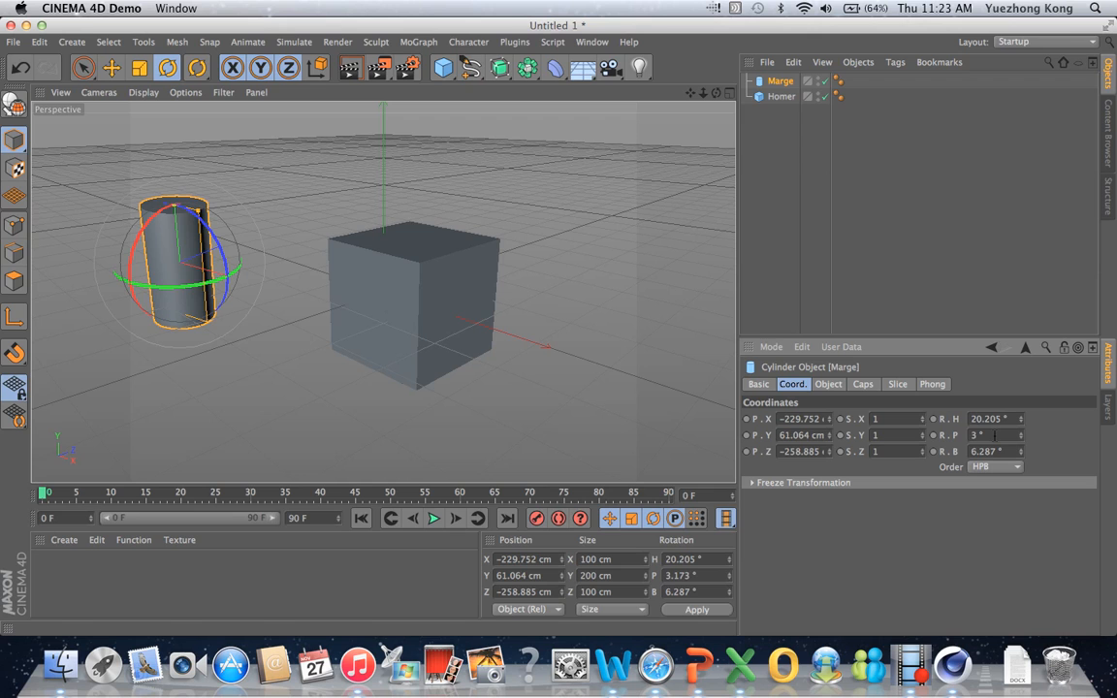
key(Return)
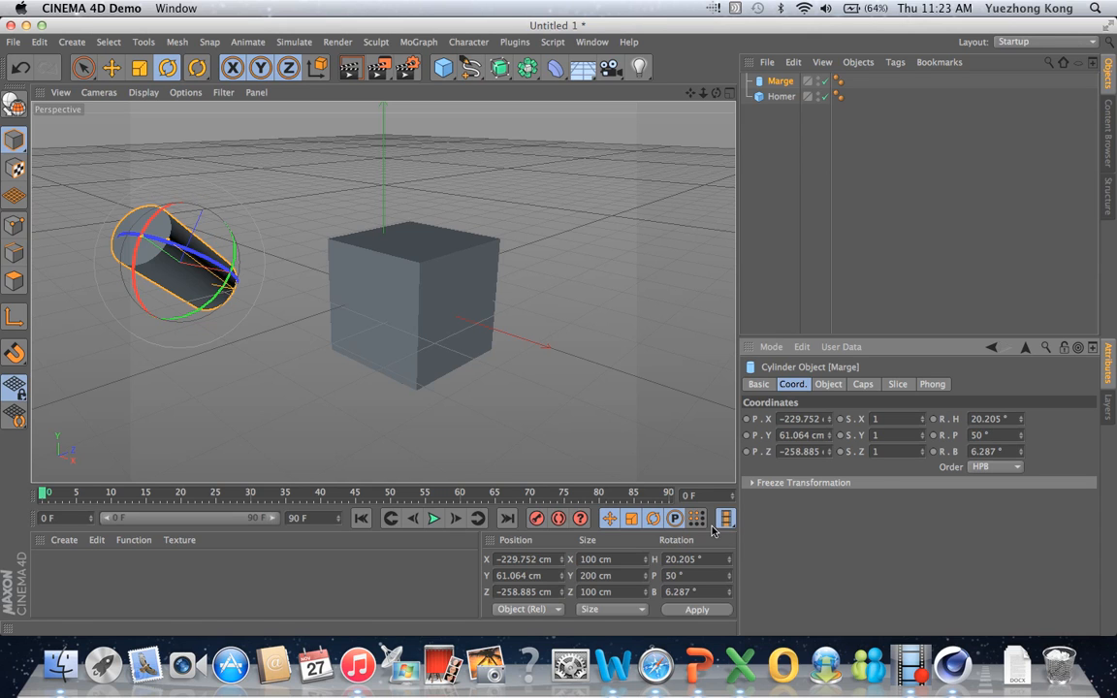
drag(136, 260, 160, 233)
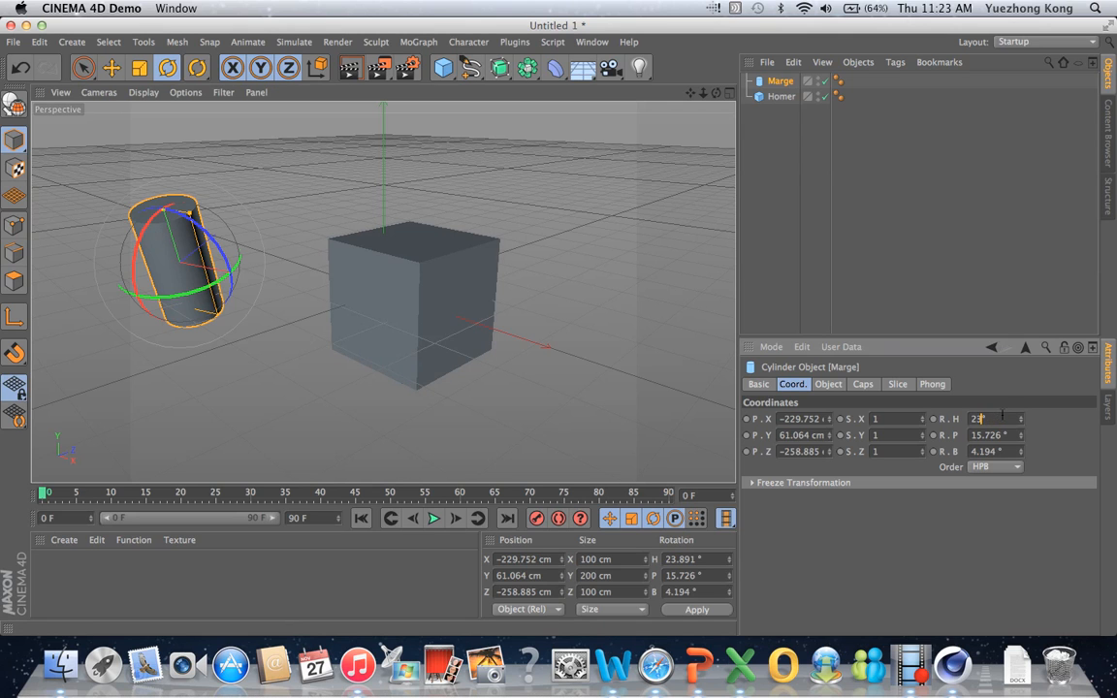
key(Return)
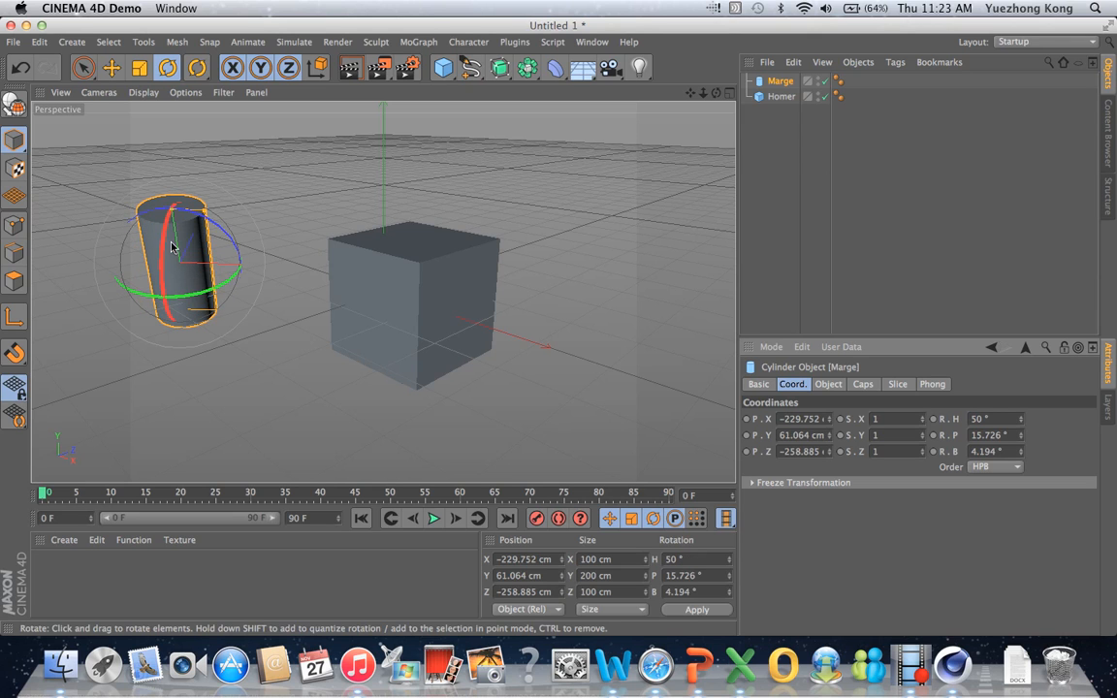
Step: Rotate the Marge cylinder by hand to about H 51.1°, P 0.2°, B -7.9°, activate the Move tool and undo the last bank rotation
drag(167, 243, 207, 228)
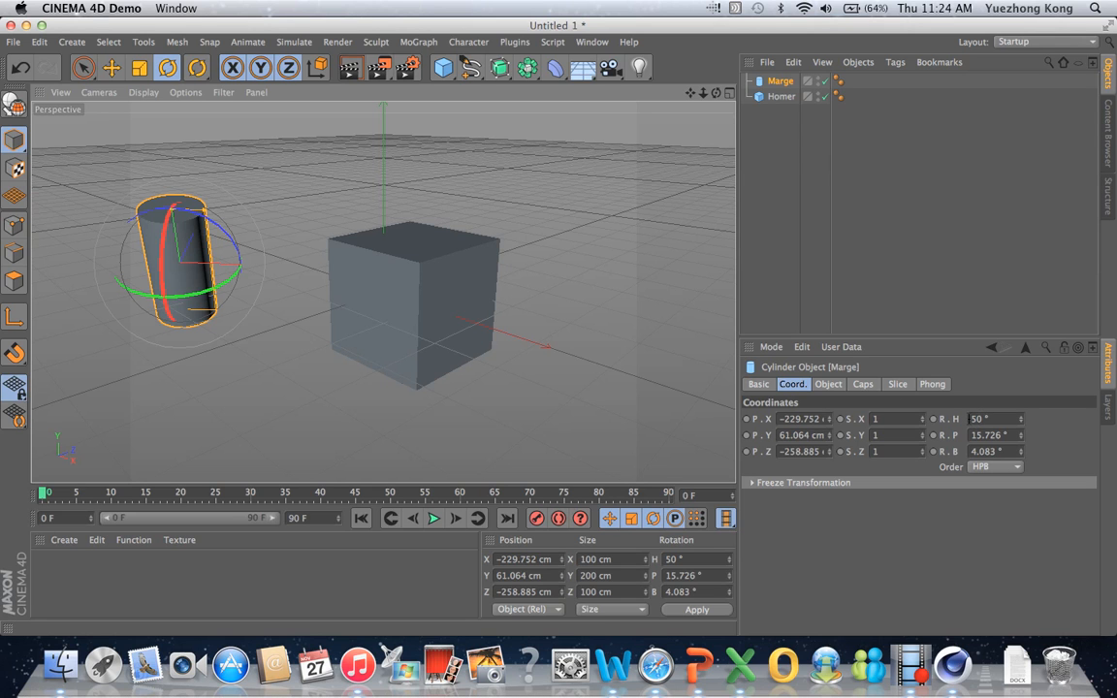
drag(172, 201, 217, 231)
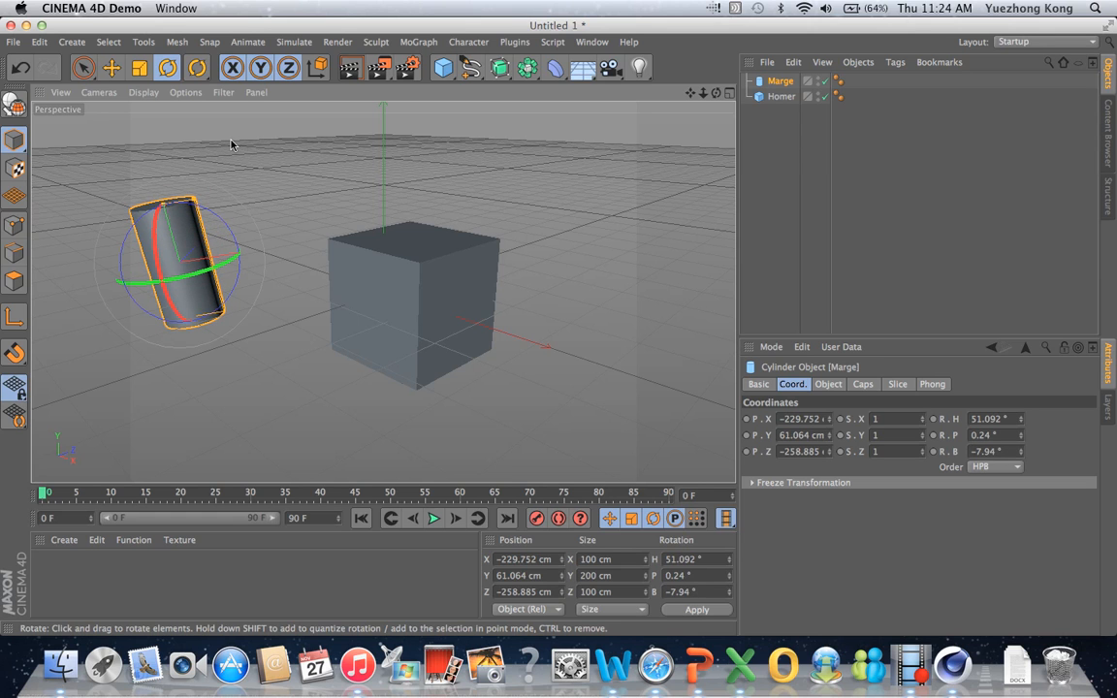
click(109, 65)
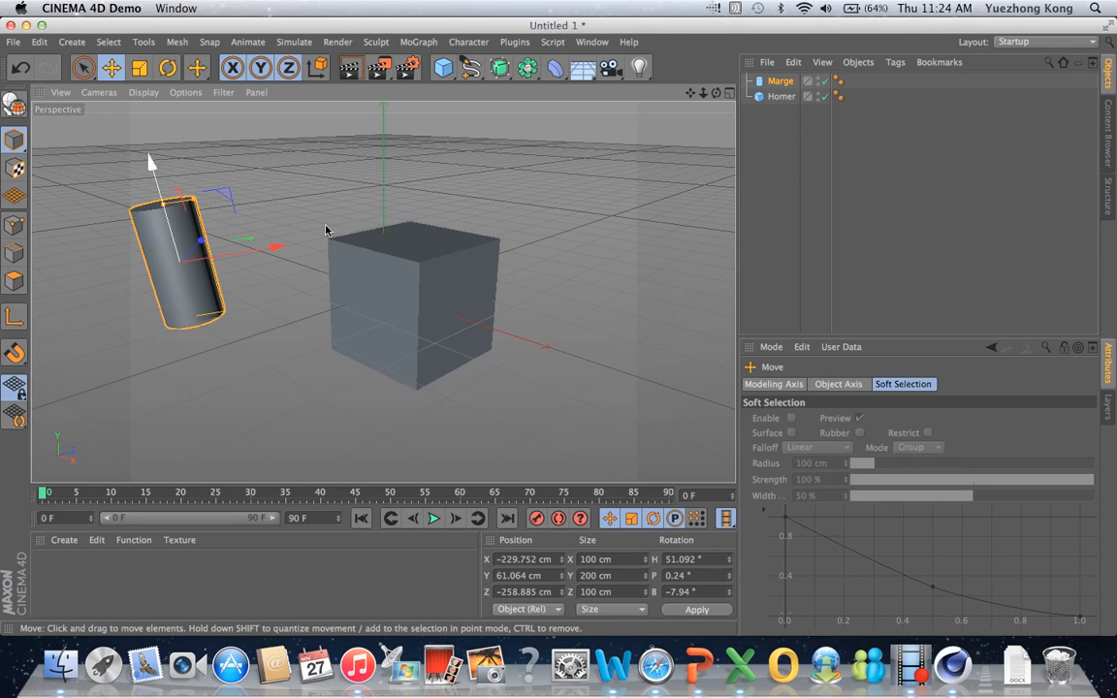
click(21, 66)
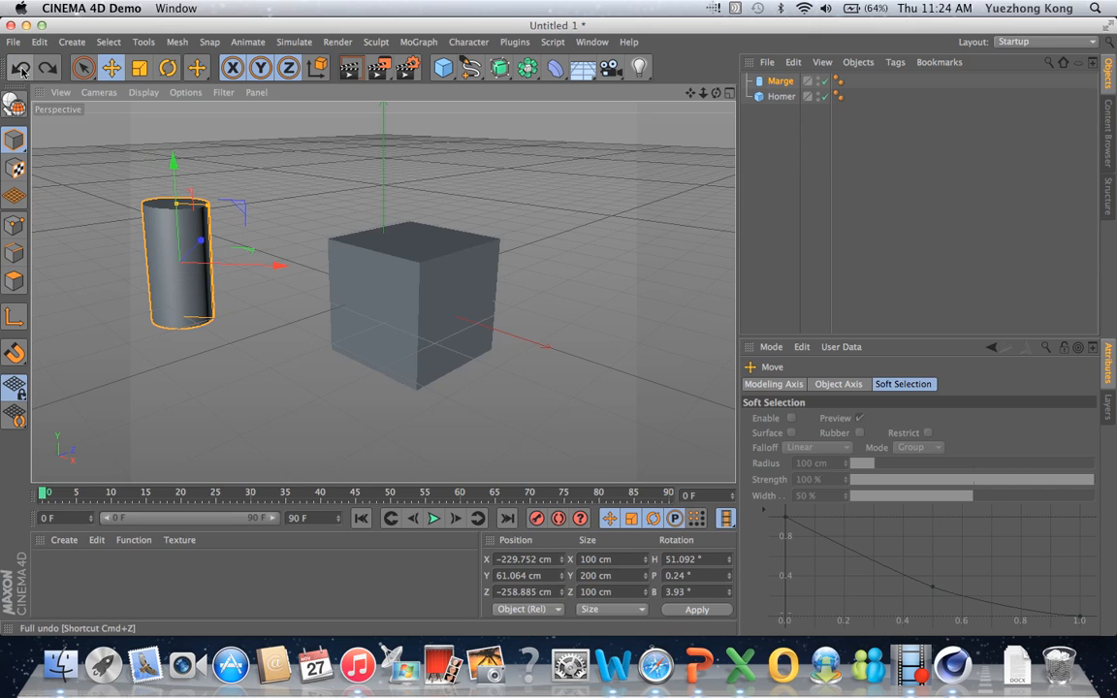
Step: Select the Homer cube and, with the Move tool active, stretch it to about 509 cm by its orange X handle and undo
click(440, 298)
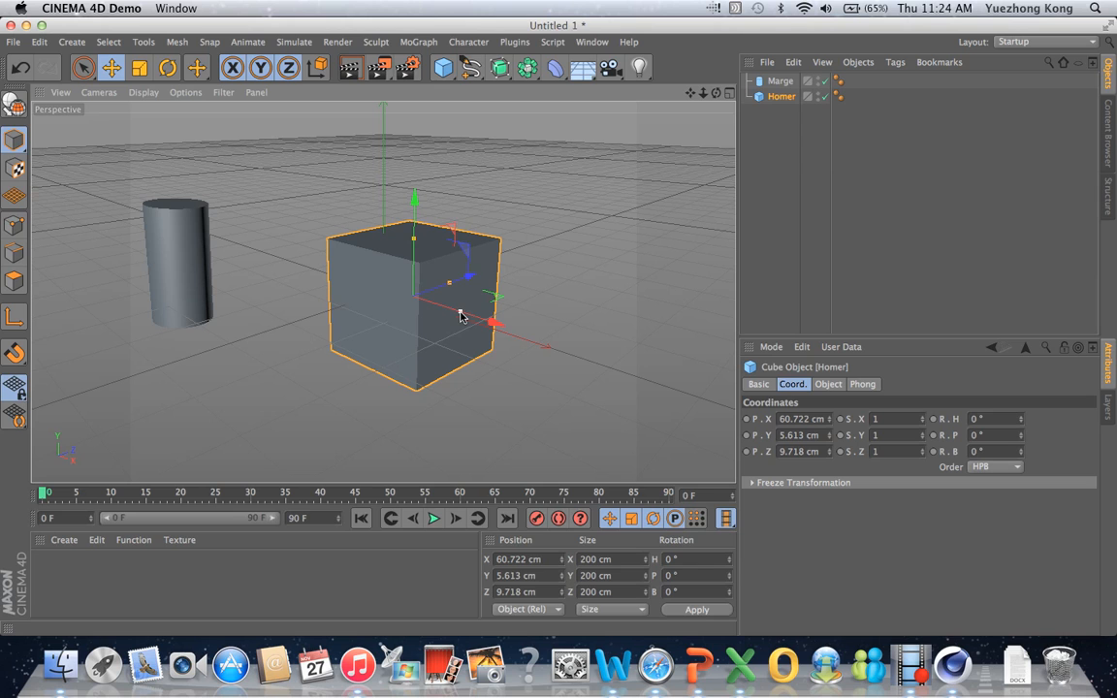
click(139, 67)
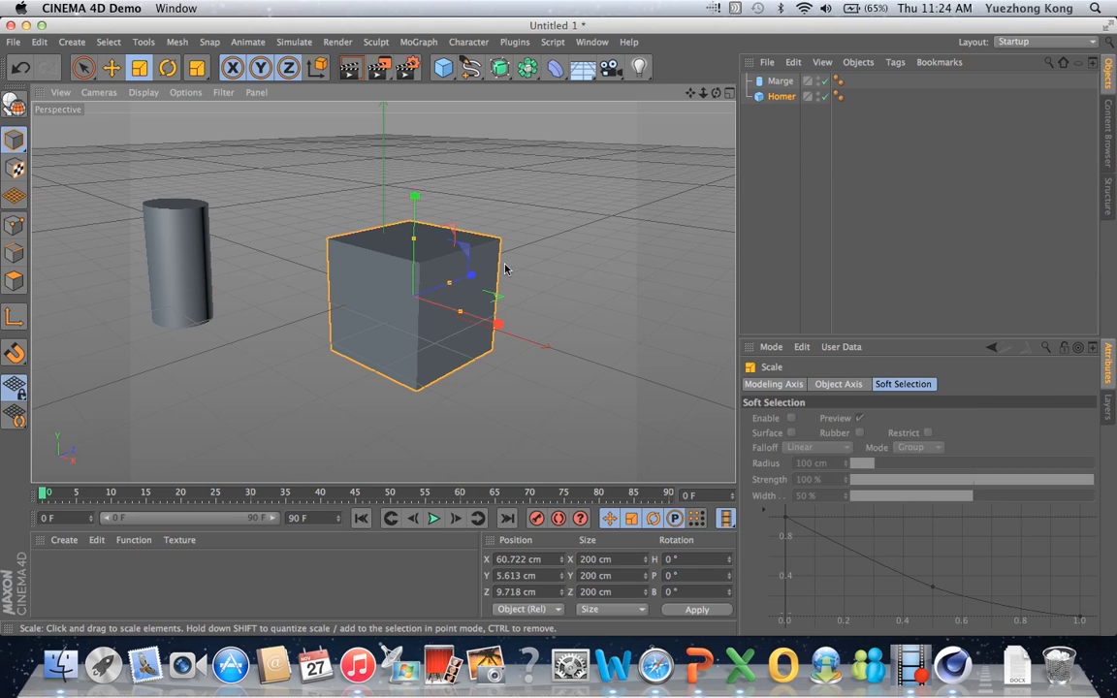
key(e)
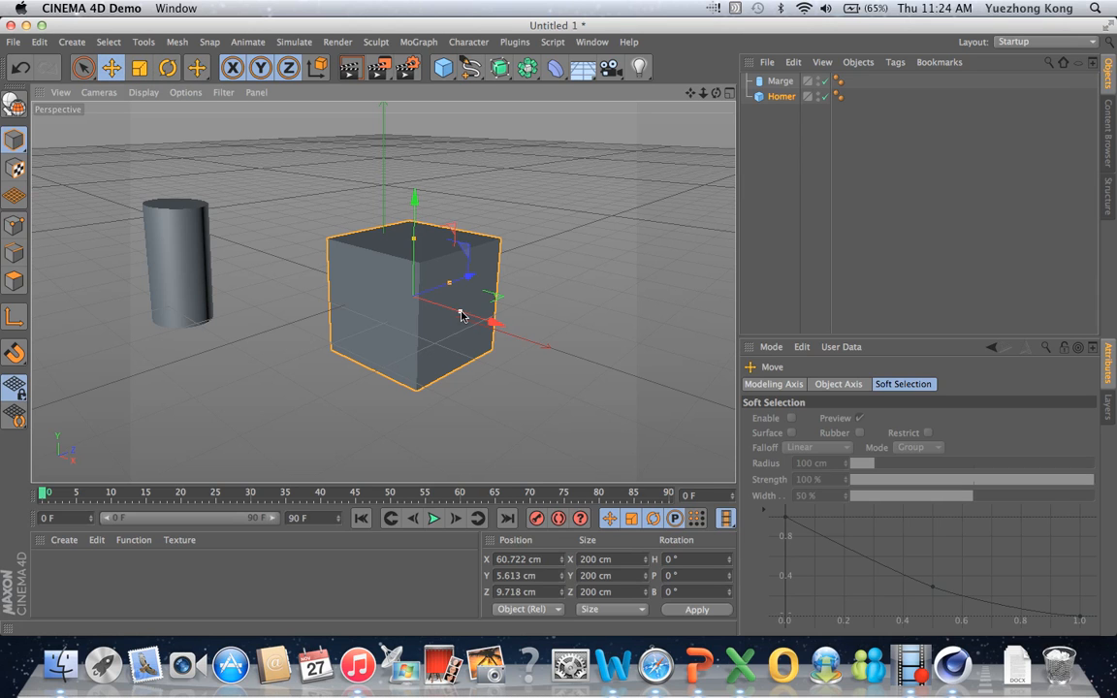
drag(467, 317, 549, 331)
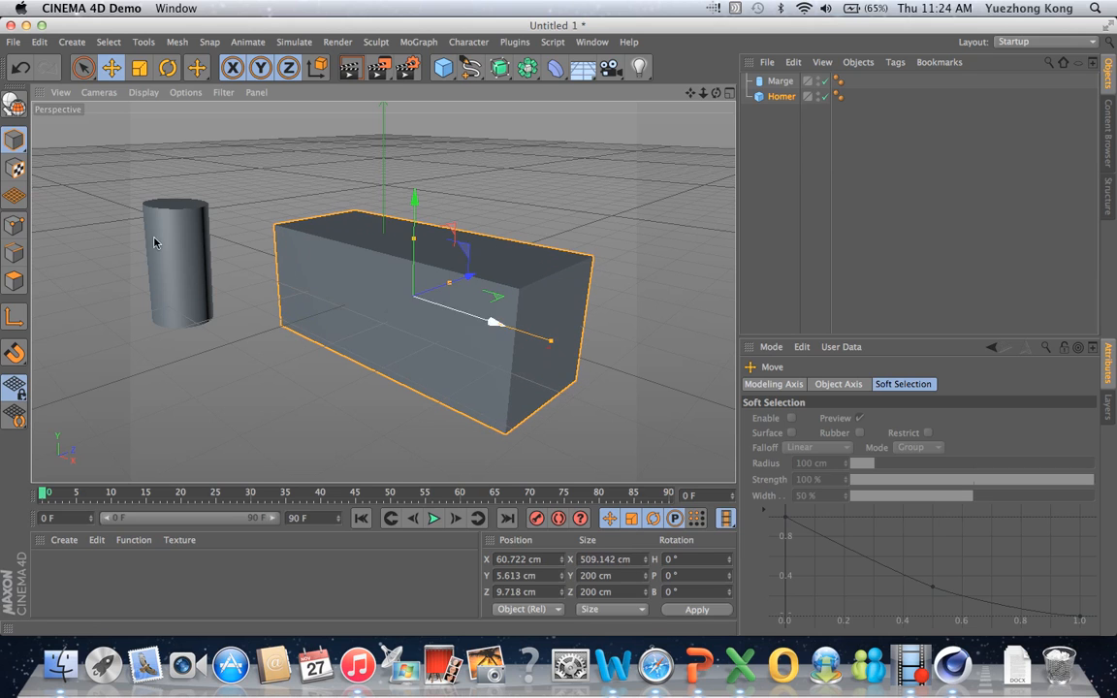
click(20, 67)
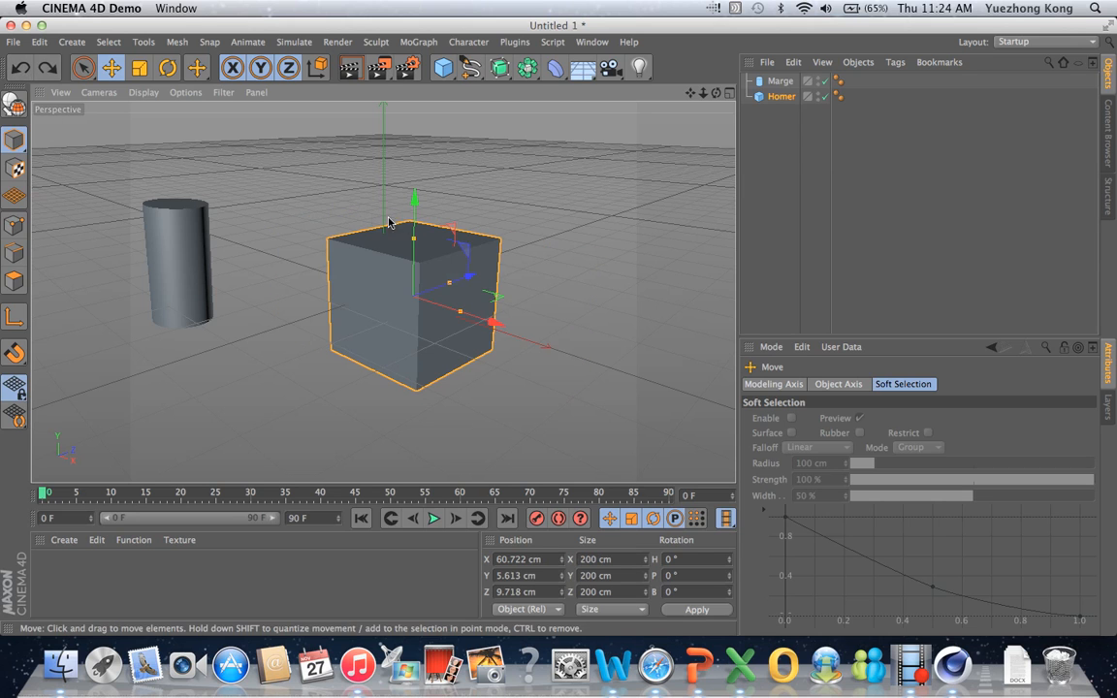
Step: Stretch the Homer cube by its orange Y handle and to about 233 cm by its orange Z handle, undoing each
drag(414, 237, 417, 160)
click(20, 67)
mouse_move(451, 282)
mouse_down()
mouse_move(511, 244)
mouse_move(454, 284)
mouse_up()
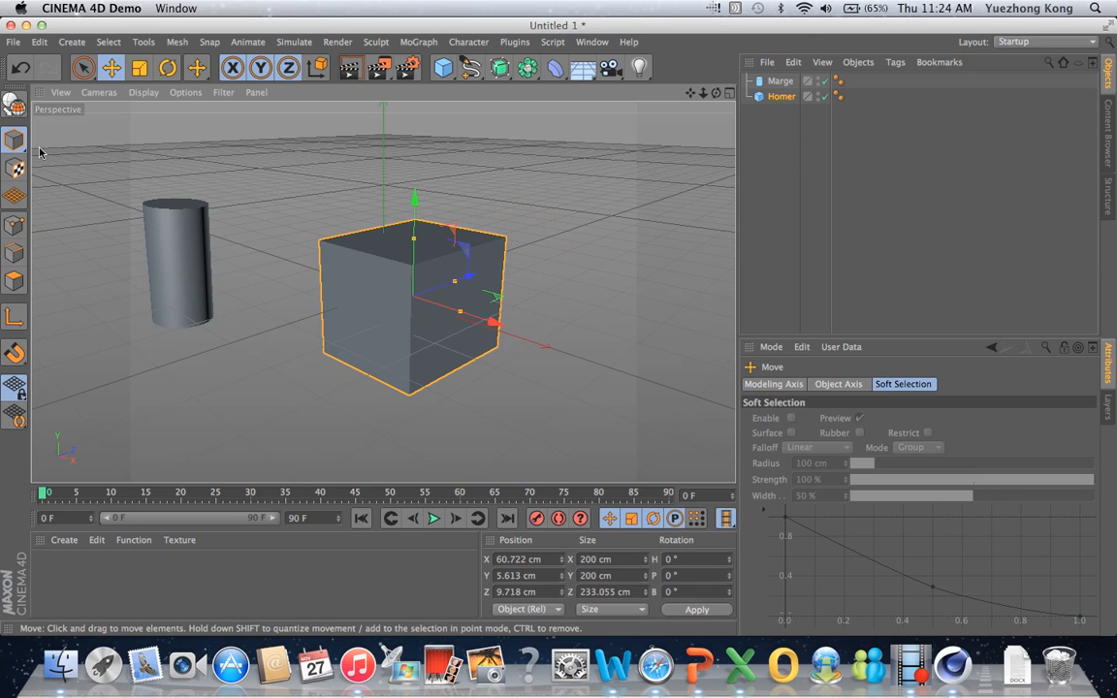
click(20, 69)
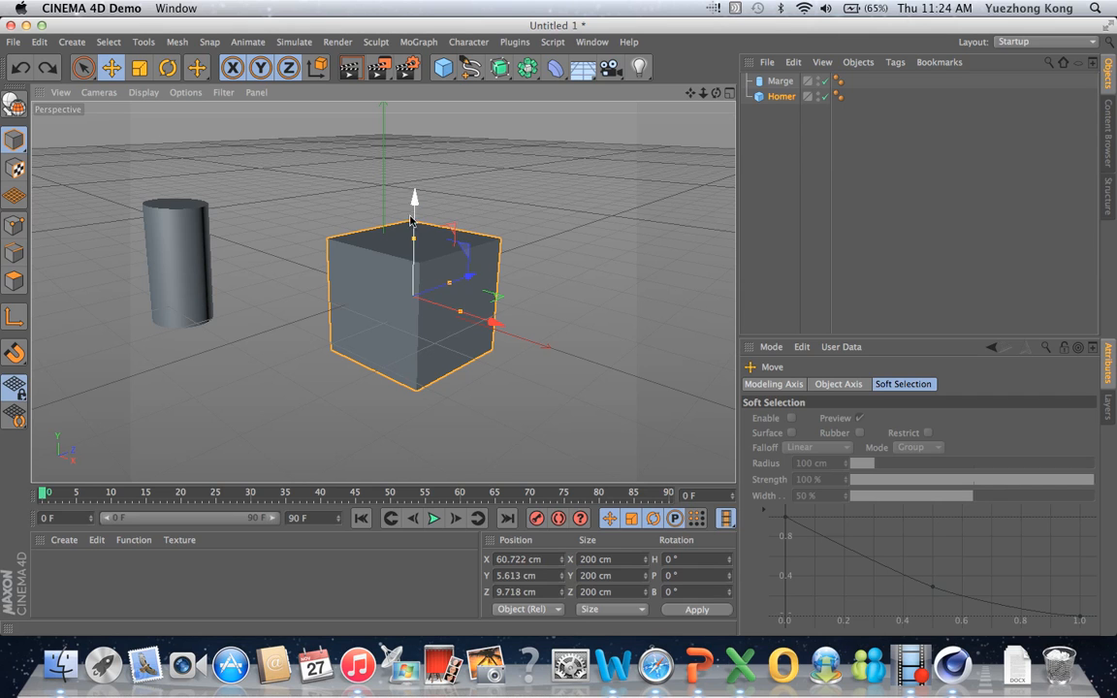
Step: Scale the Homer cube by its Y, Z and X axis handles with the Scale tool, undoing back to about 233.9 cm on all axes
click(140, 71)
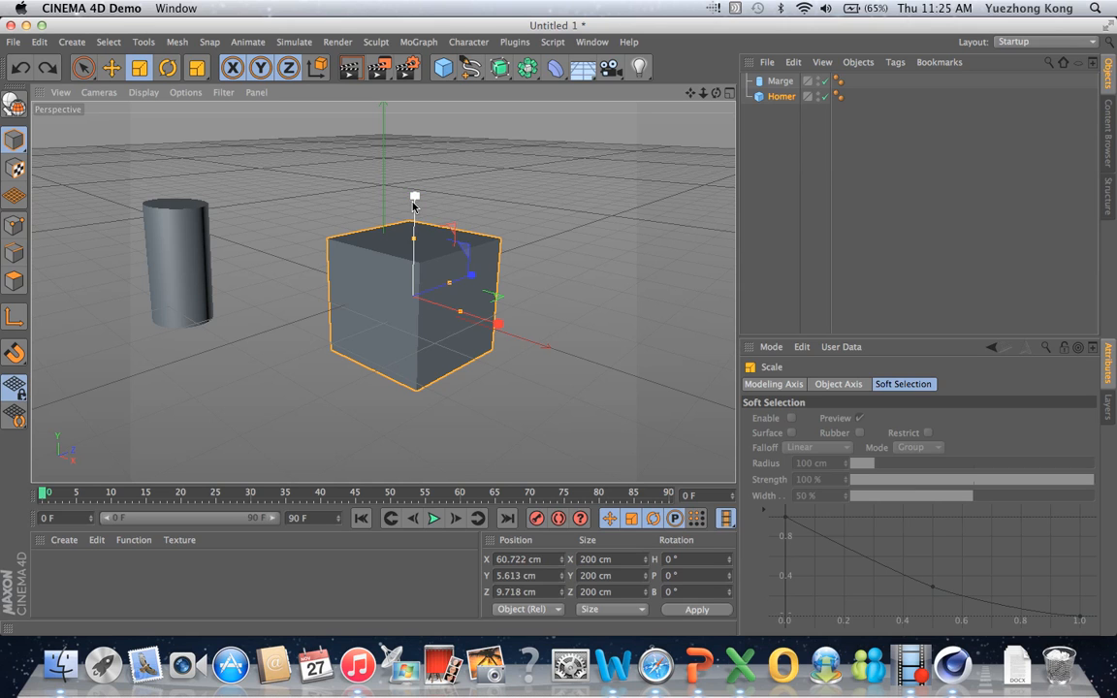
drag(413, 205, 415, 188)
drag(472, 273, 483, 267)
drag(499, 323, 513, 328)
key(super+z)
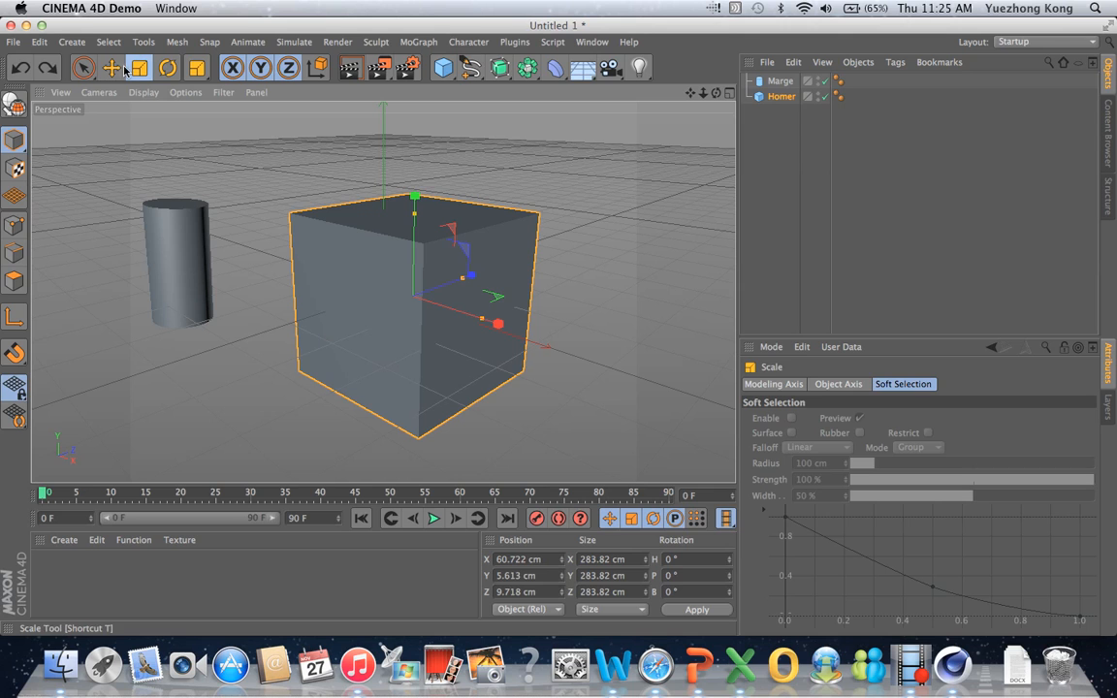
click(19, 76)
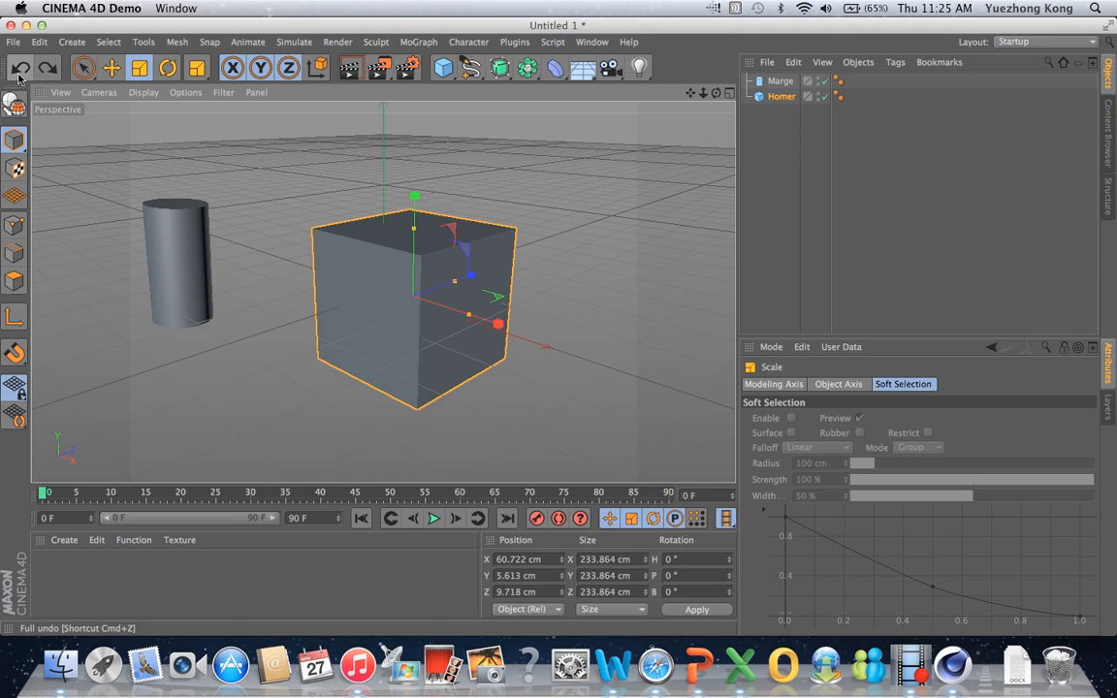
Step: Stretch the Homer cube to about 311 cm by its orange X handle with the Move tool, undo it and reactivate the Scale tool
click(111, 70)
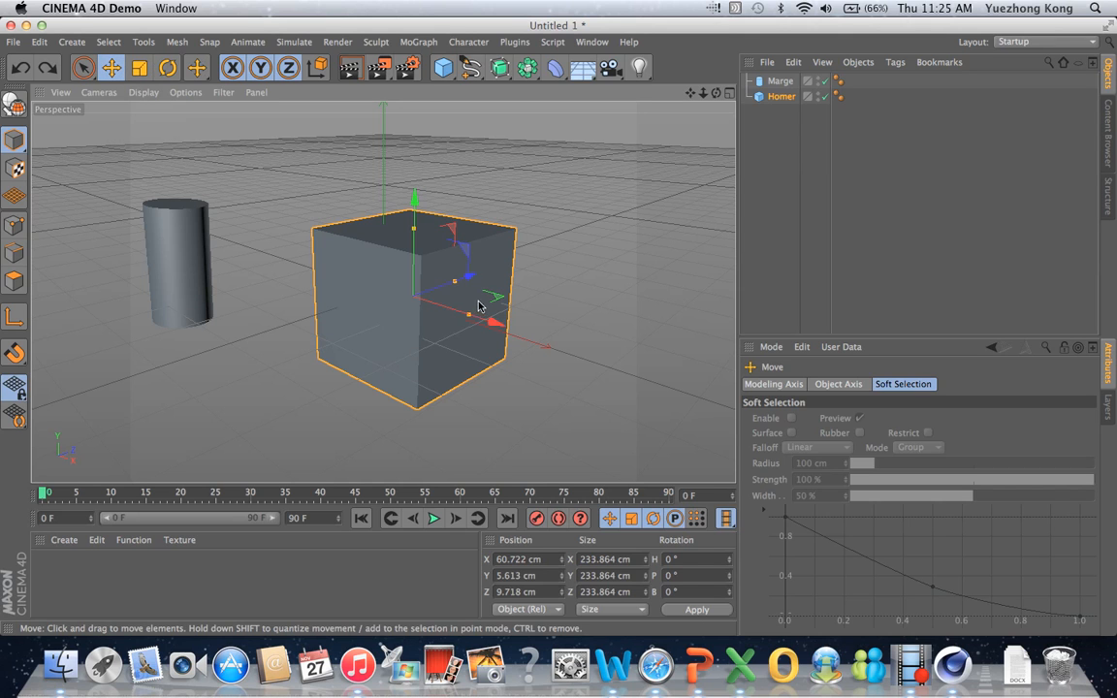
drag(468, 318, 483, 337)
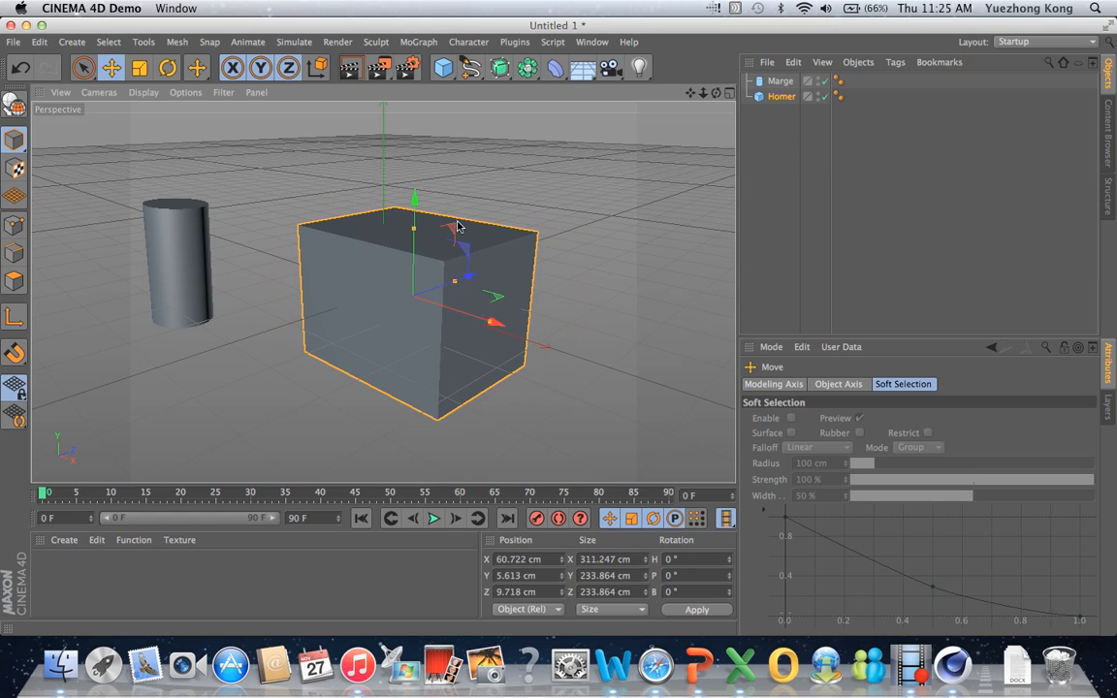
click(20, 67)
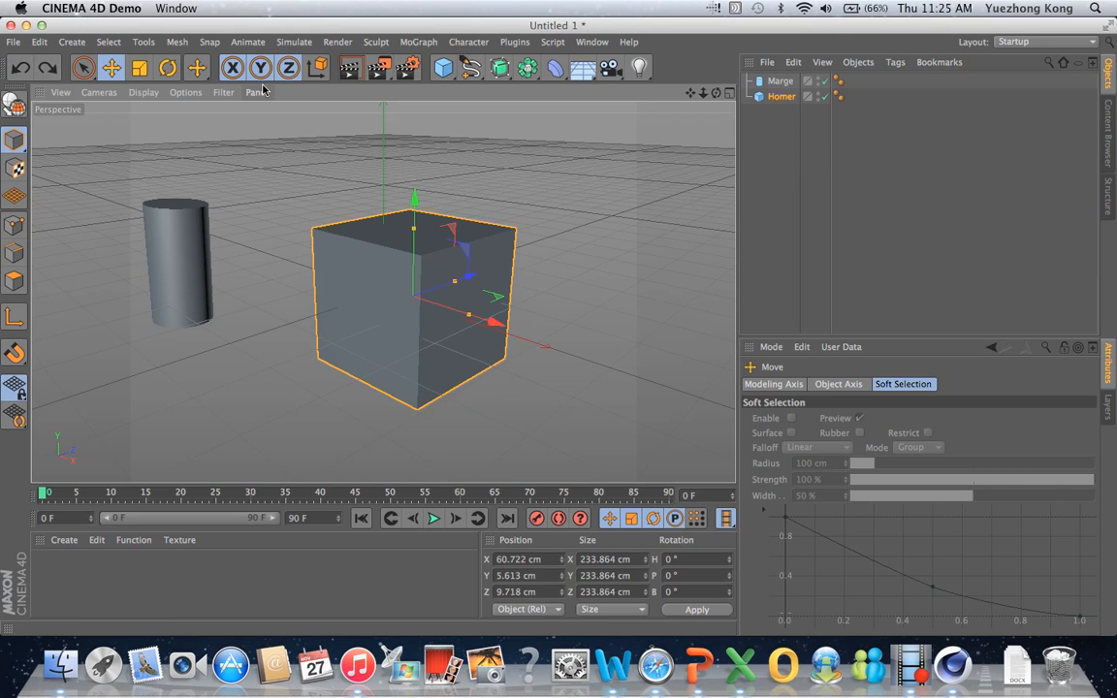
click(138, 69)
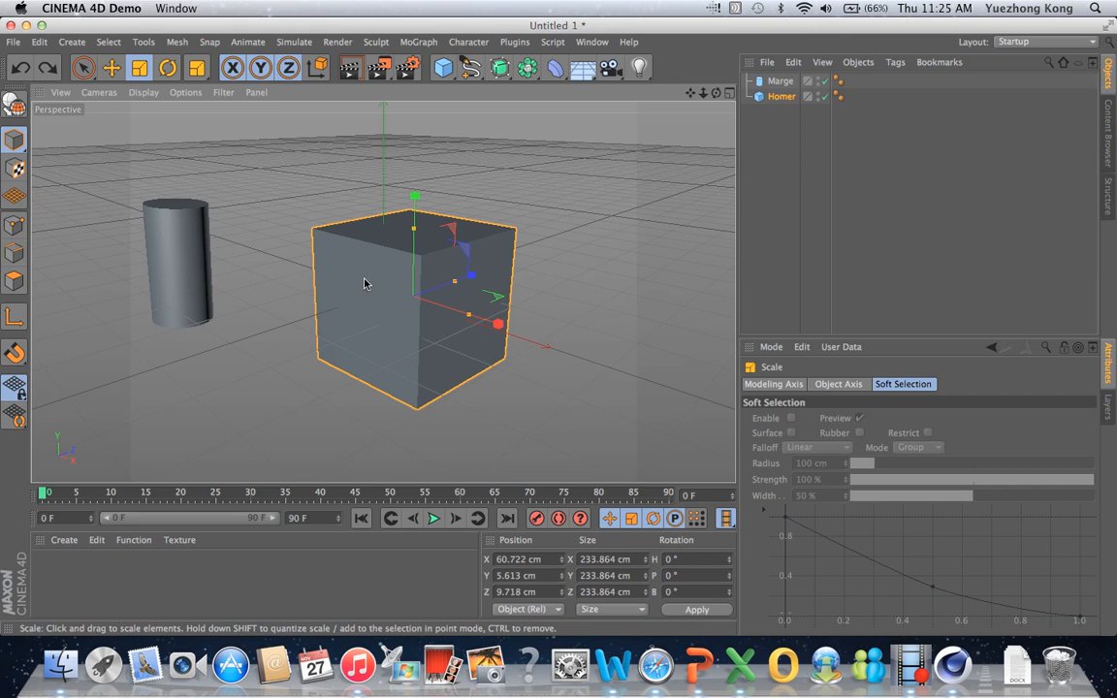
Step: Switch the selection between the Homer cube and the Marge cylinder through the object list, ending with Marge selected
click(776, 98)
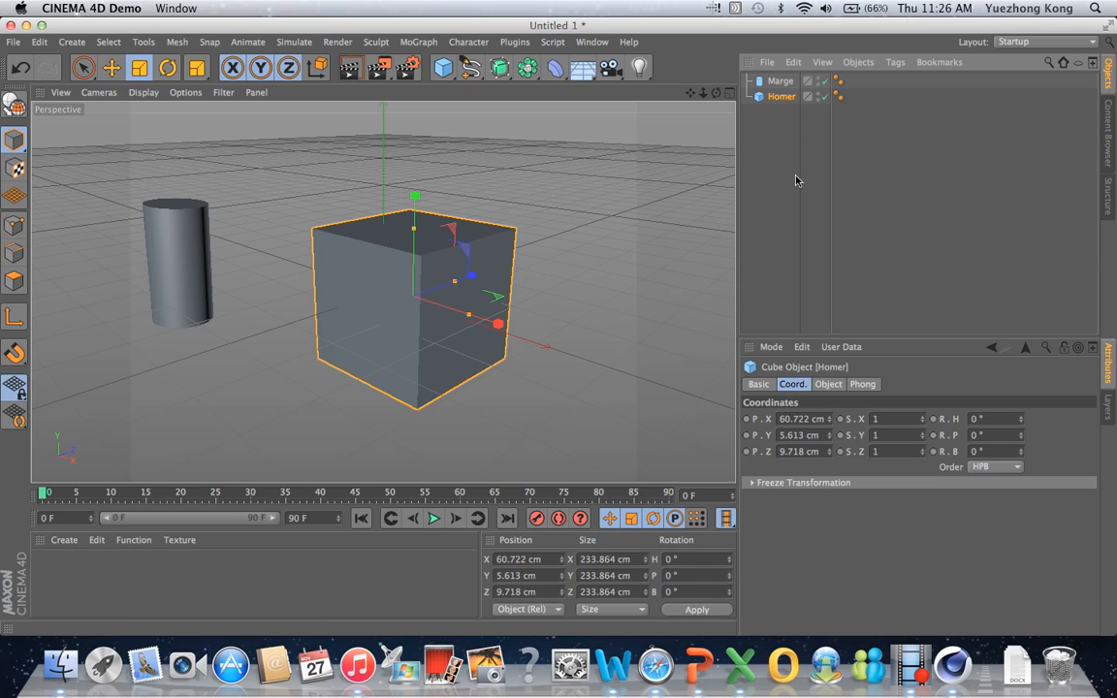
click(782, 82)
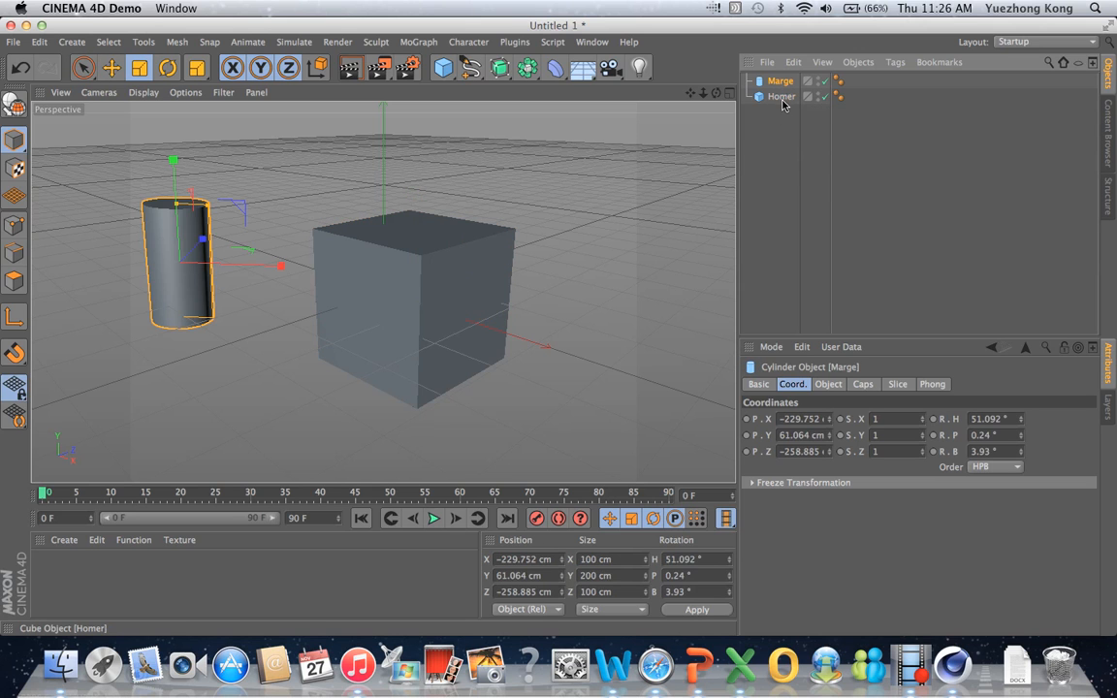
click(783, 97)
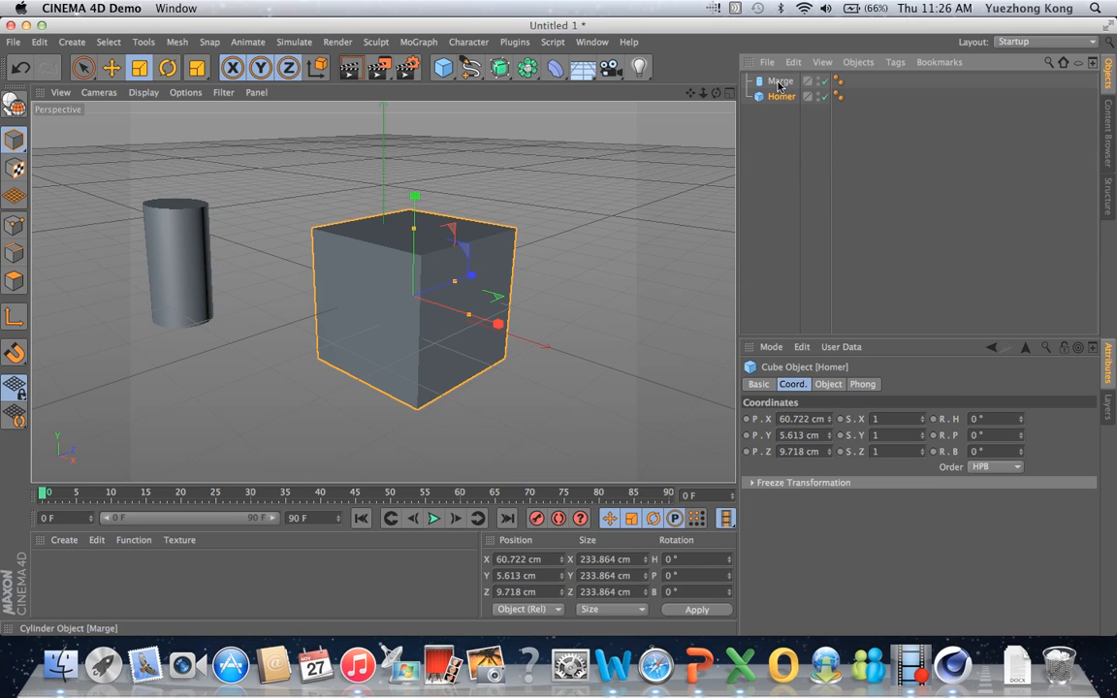
click(779, 83)
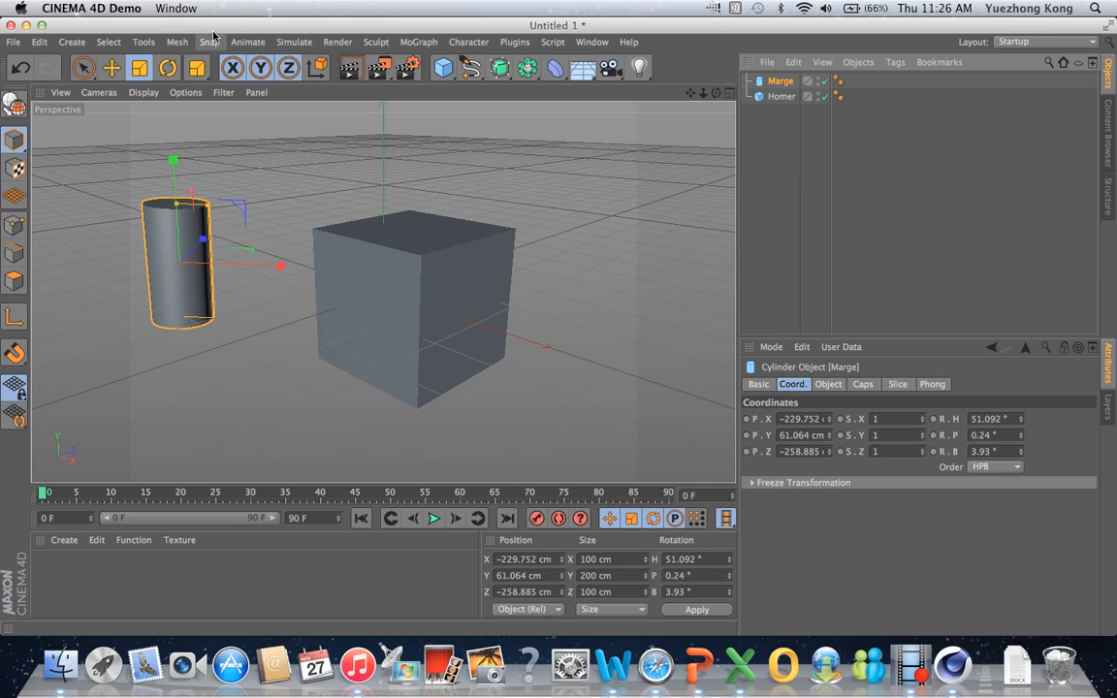
Step: Activate the Move tool, nudge the Marge cylinder along Y to about 62.2 cm and undo the move
key(e)
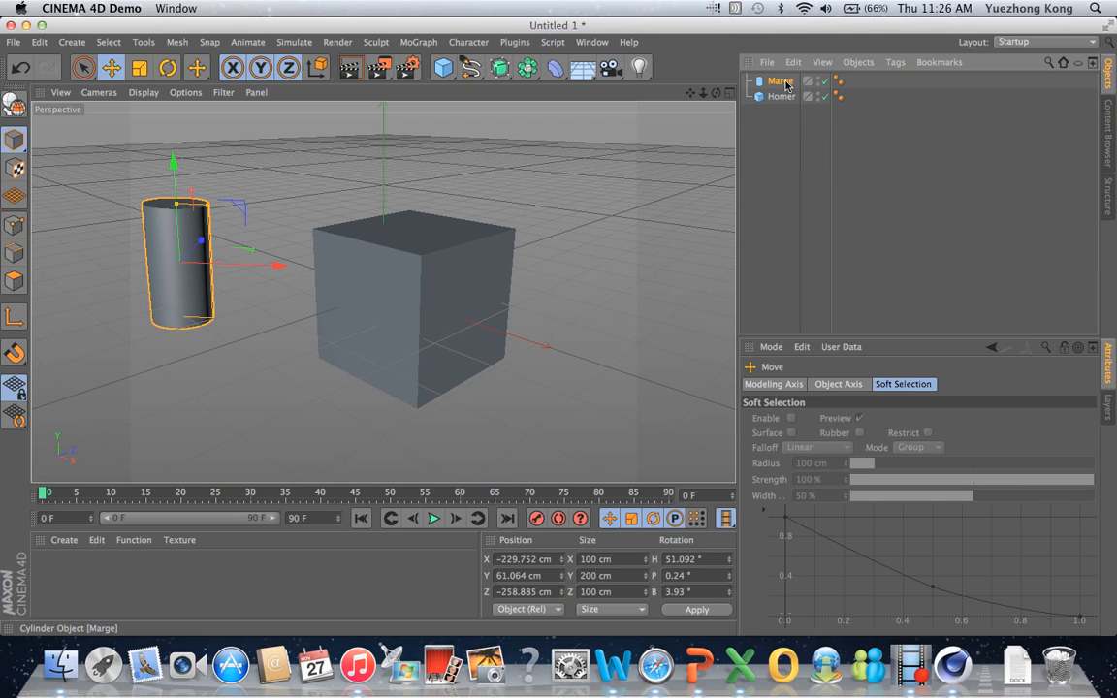
drag(174, 162, 175, 162)
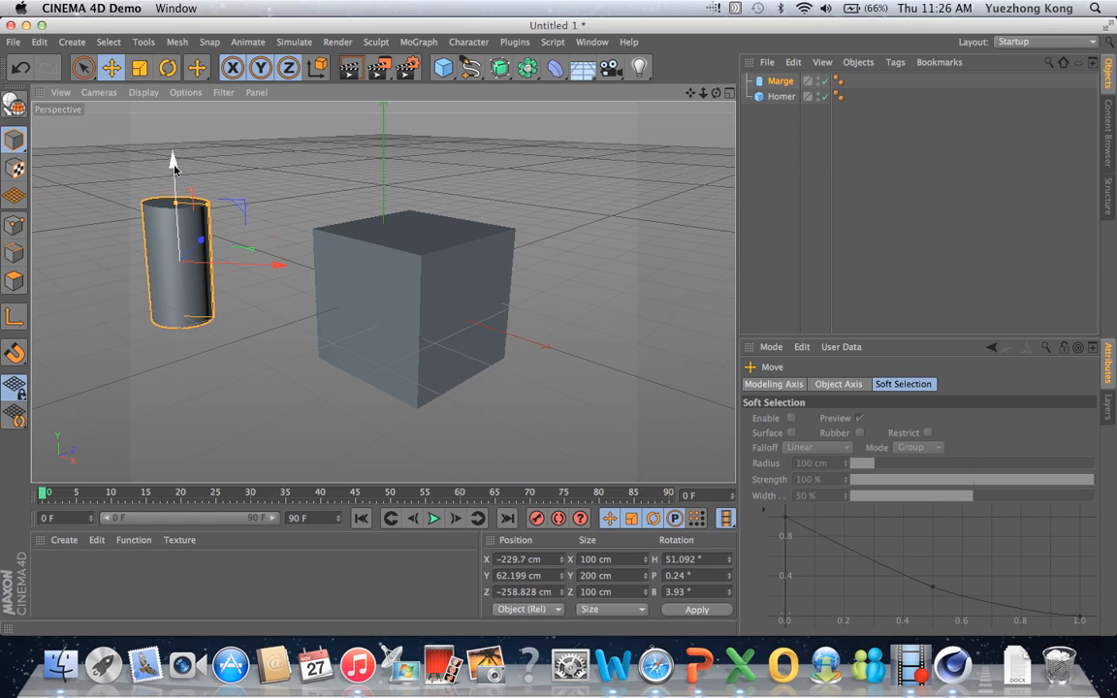
click(20, 73)
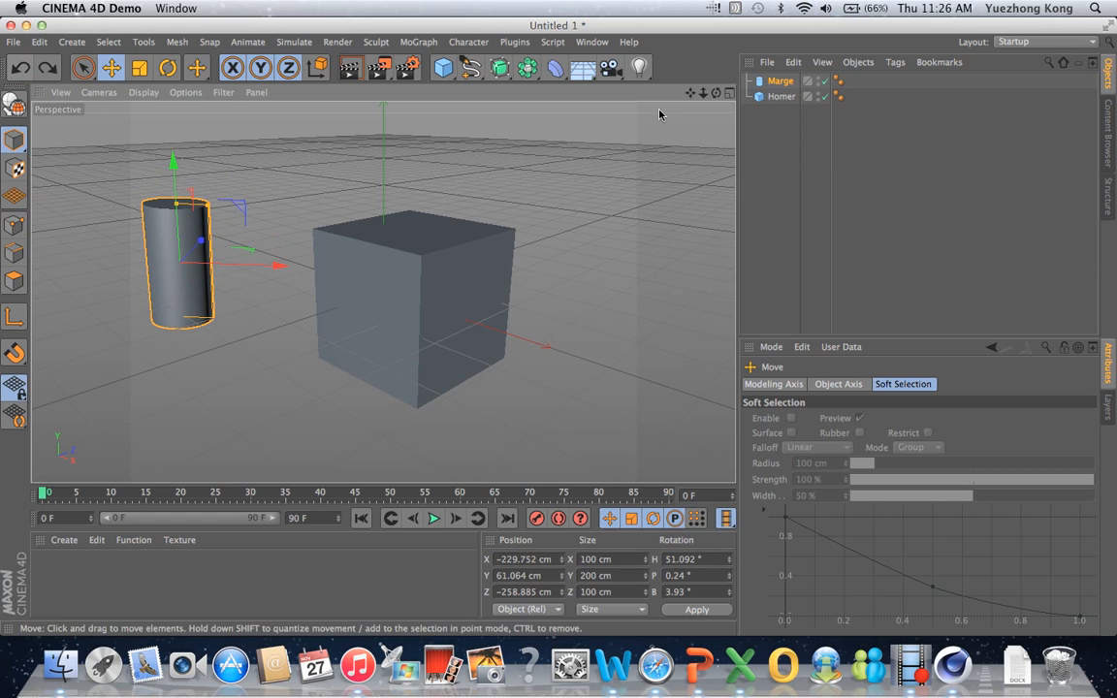
Step: Select Marge and Homer together, raise both to about Y 79.4 cm, and try scaling them up together, undoing only the scaling
shift+click(782, 97)
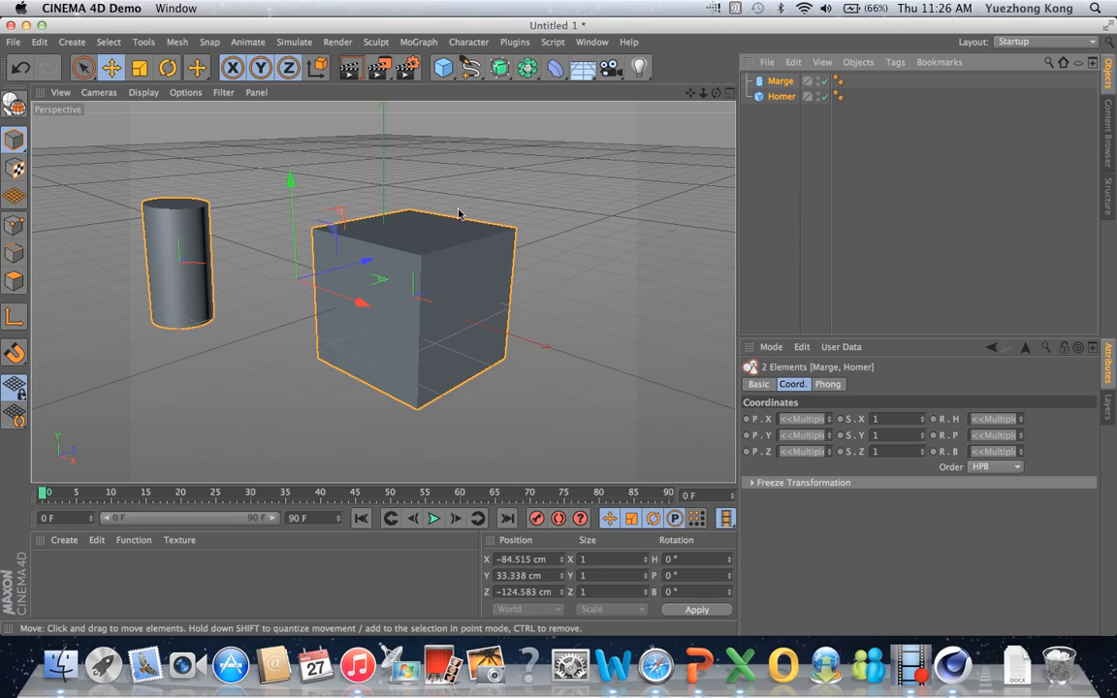
mouse_move(294, 194)
mouse_down()
mouse_move(292, 148)
mouse_move(302, 186)
mouse_move(294, 170)
mouse_up()
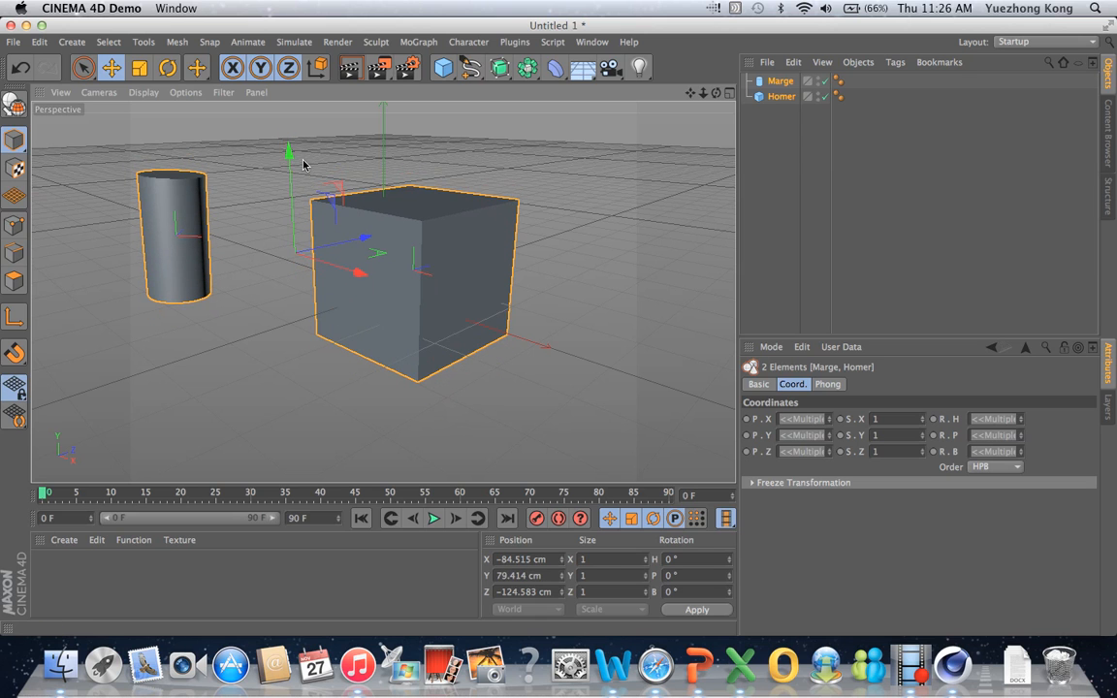
click(139, 67)
drag(292, 152, 294, 155)
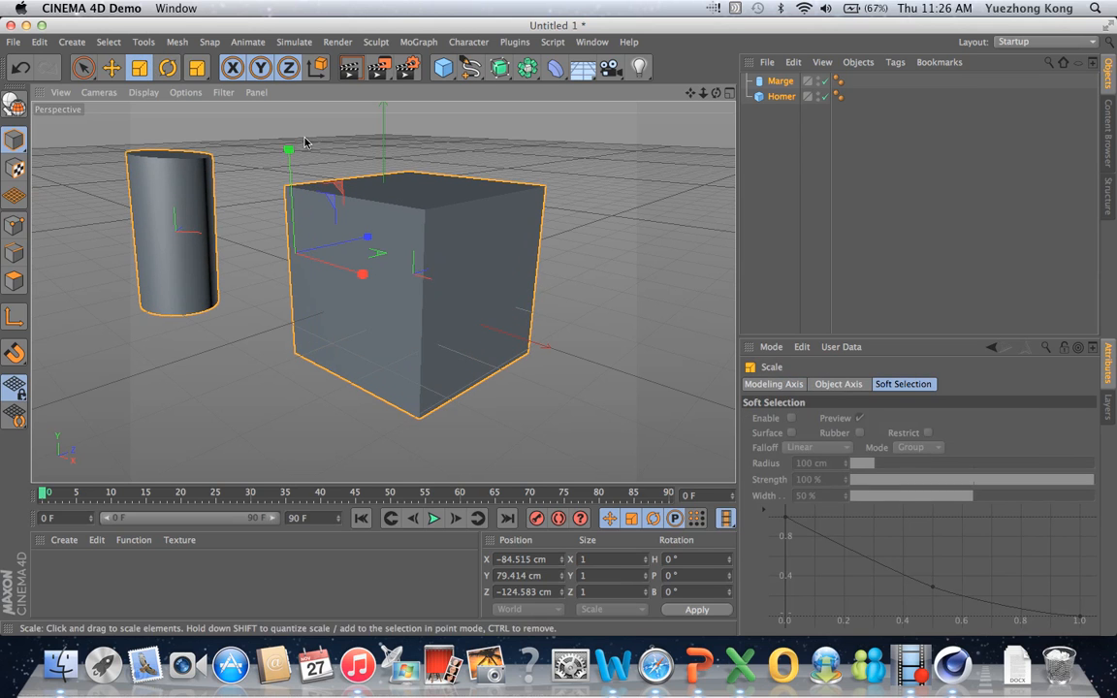
click(20, 67)
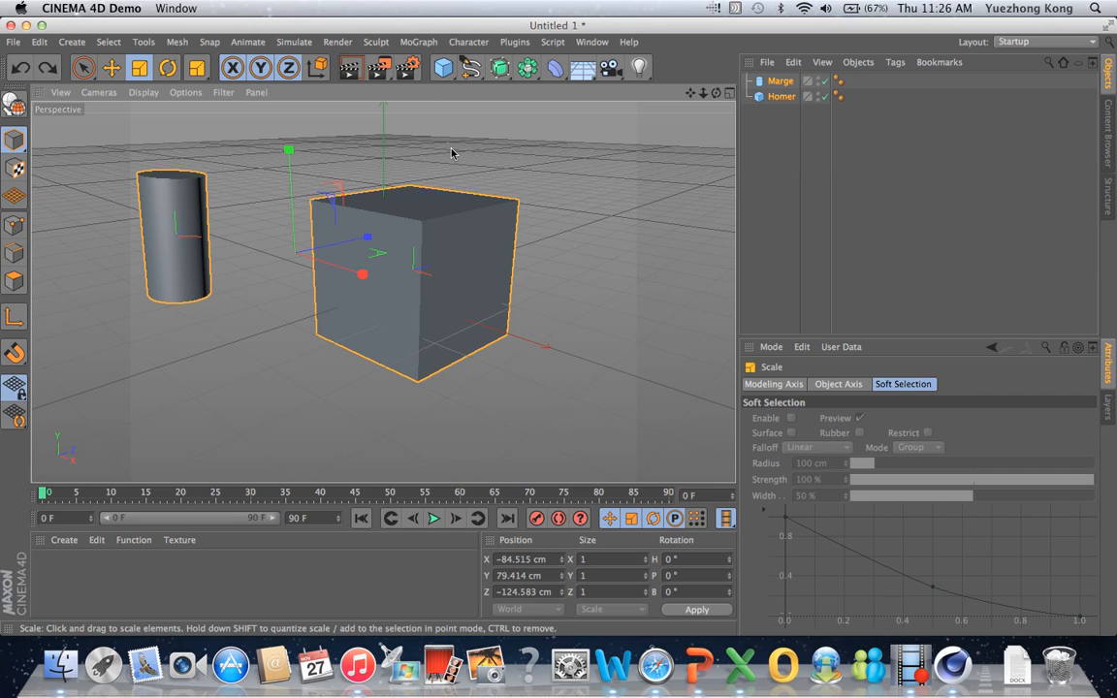
Step: Remove Marge from the selection and move the Homer cube alone down to about Y 28.4 cm
ctrl+click(782, 81)
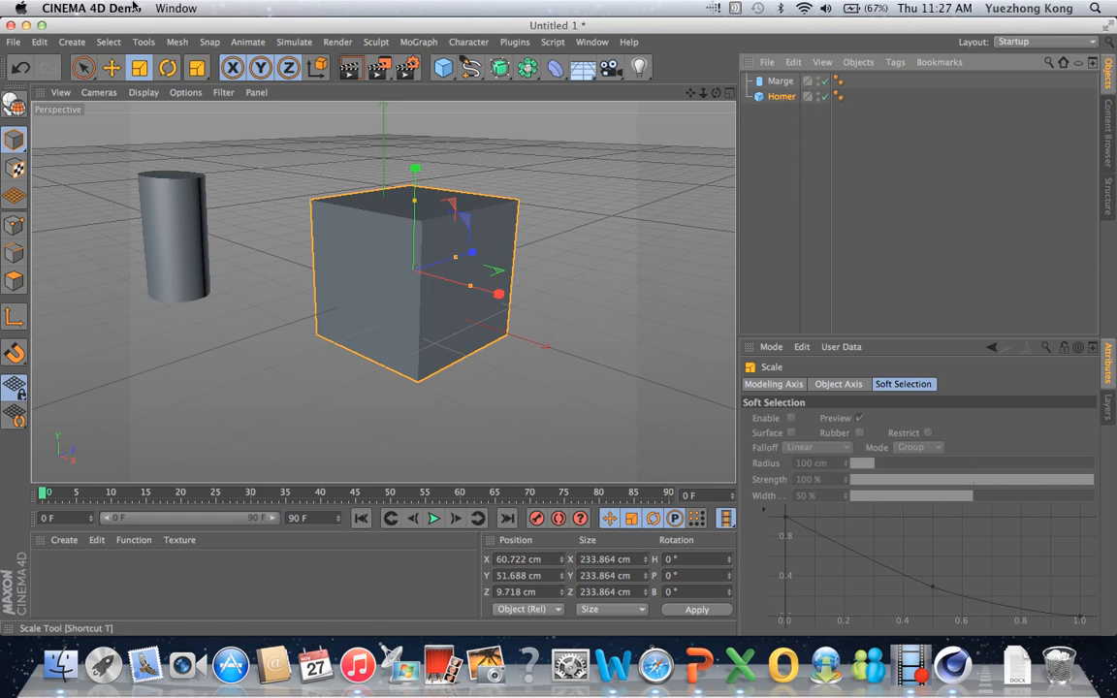
click(111, 70)
mouse_move(417, 173)
mouse_down()
mouse_move(424, 154)
mouse_move(414, 186)
mouse_up()
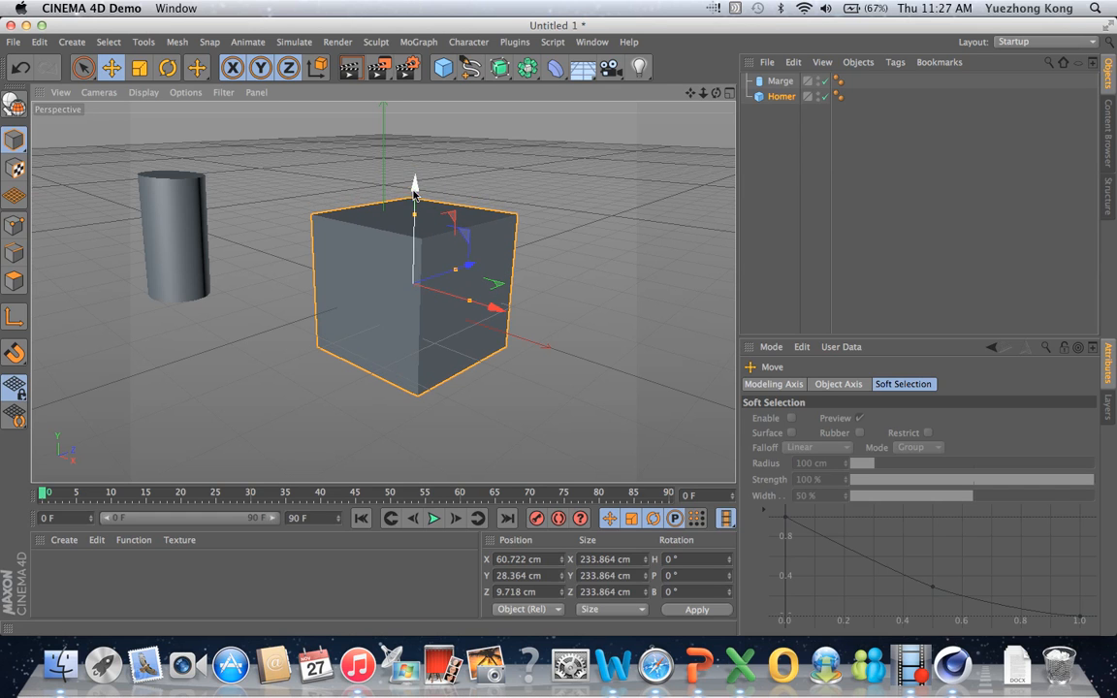
Step: Select Marge and Homer together, remove Marge from the selection, reselect Marge alone and clear the selection
click(782, 82)
shift+click(782, 97)
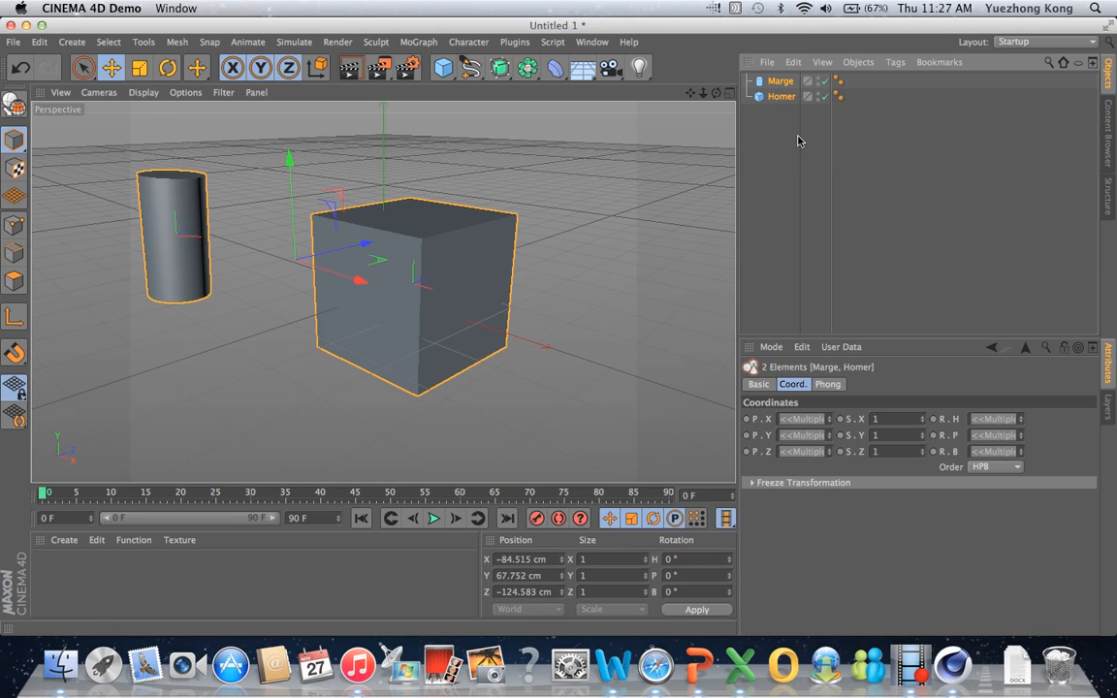
ctrl+click(779, 82)
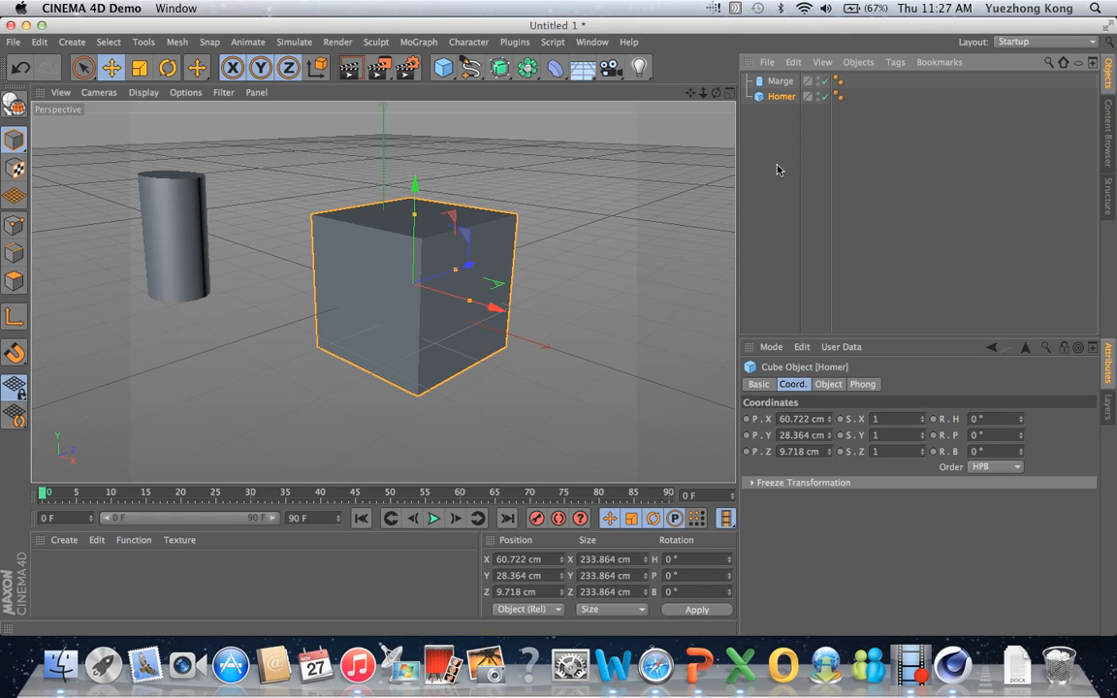
click(778, 84)
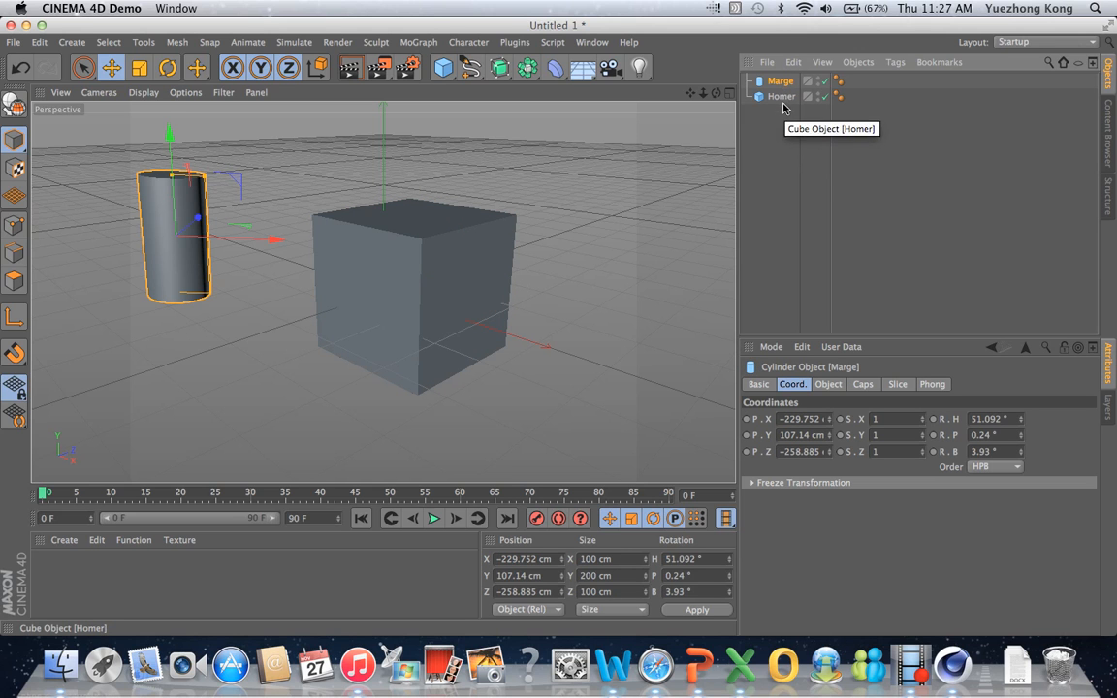
click(782, 129)
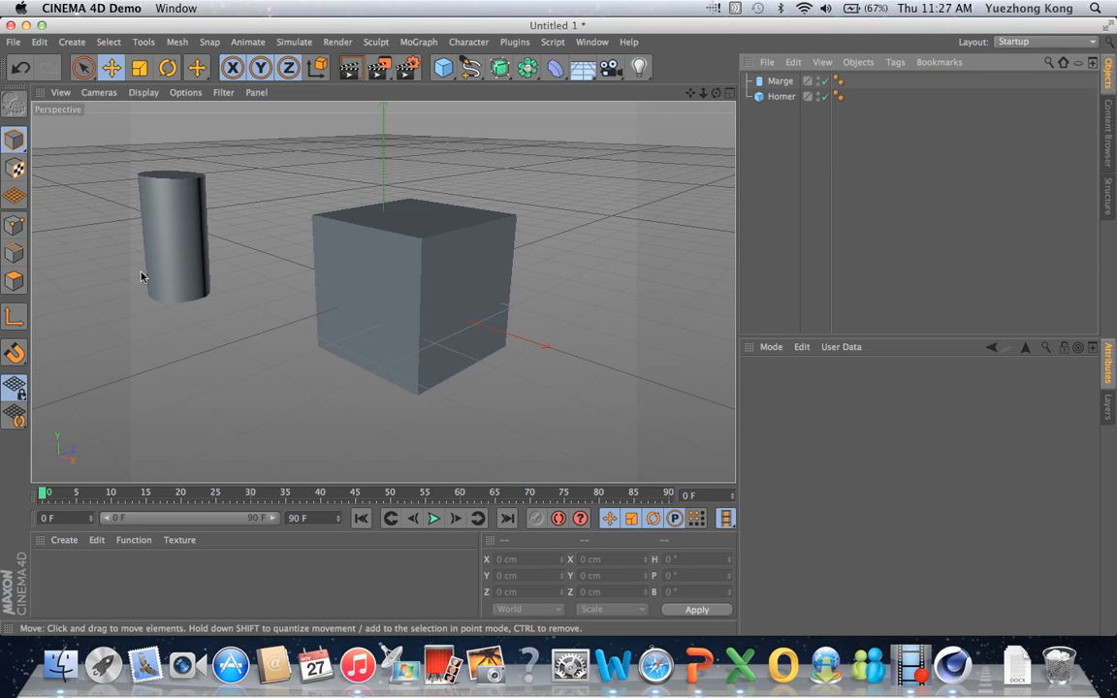
Step: Delete the Homer cube and undo the deletion
click(776, 97)
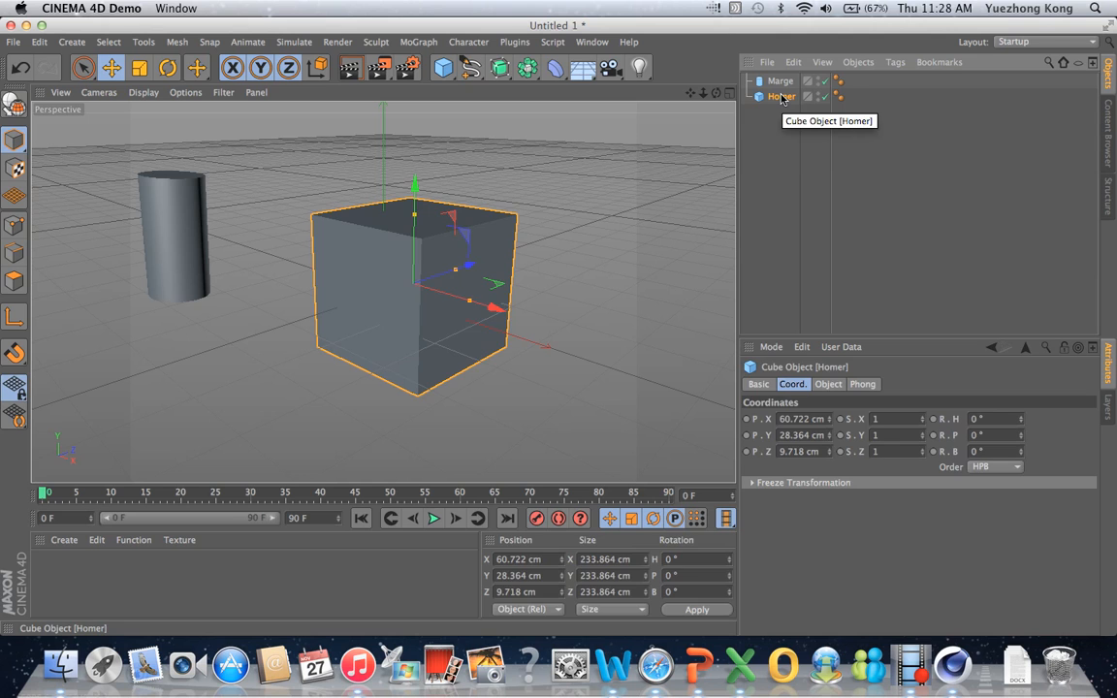
key(Delete)
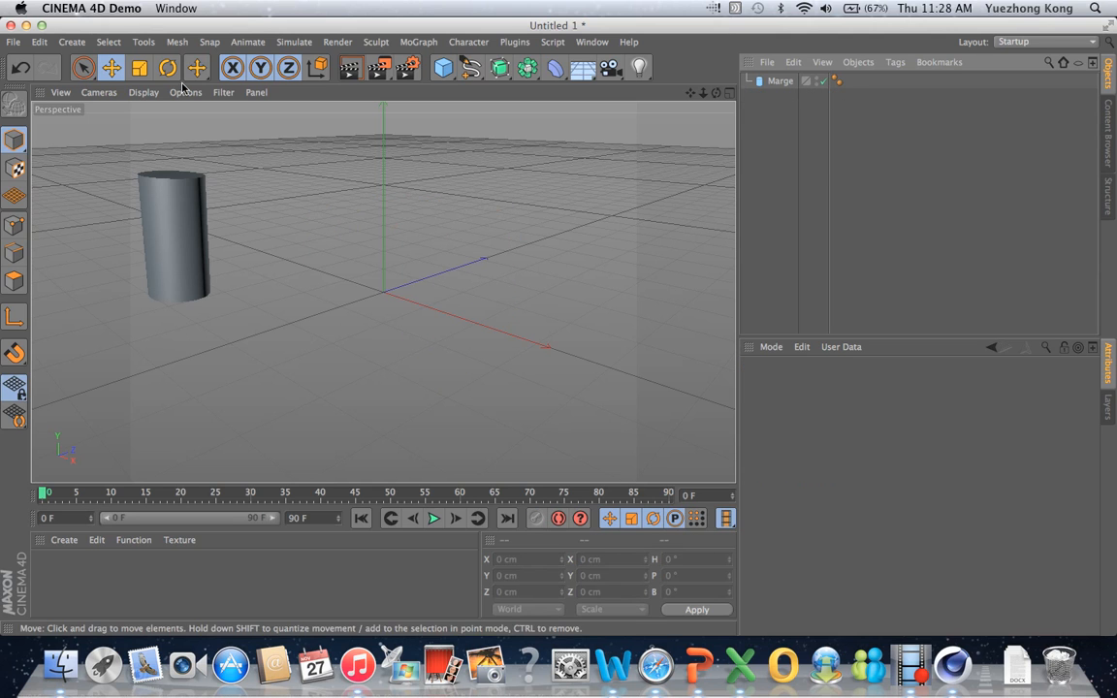
click(18, 69)
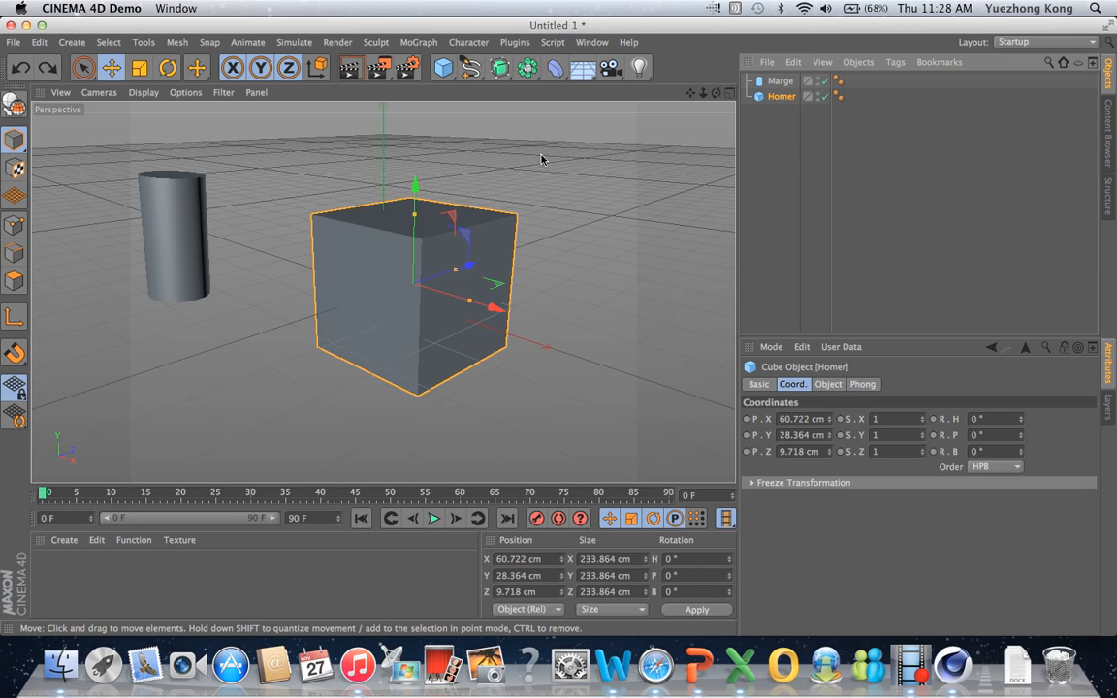
Step: Move the Marge cylinder beside the cube to about X -127.5, Y -28.4, Z -131.3 cm using its X and Y axis arrows
click(148, 176)
drag(275, 240, 387, 242)
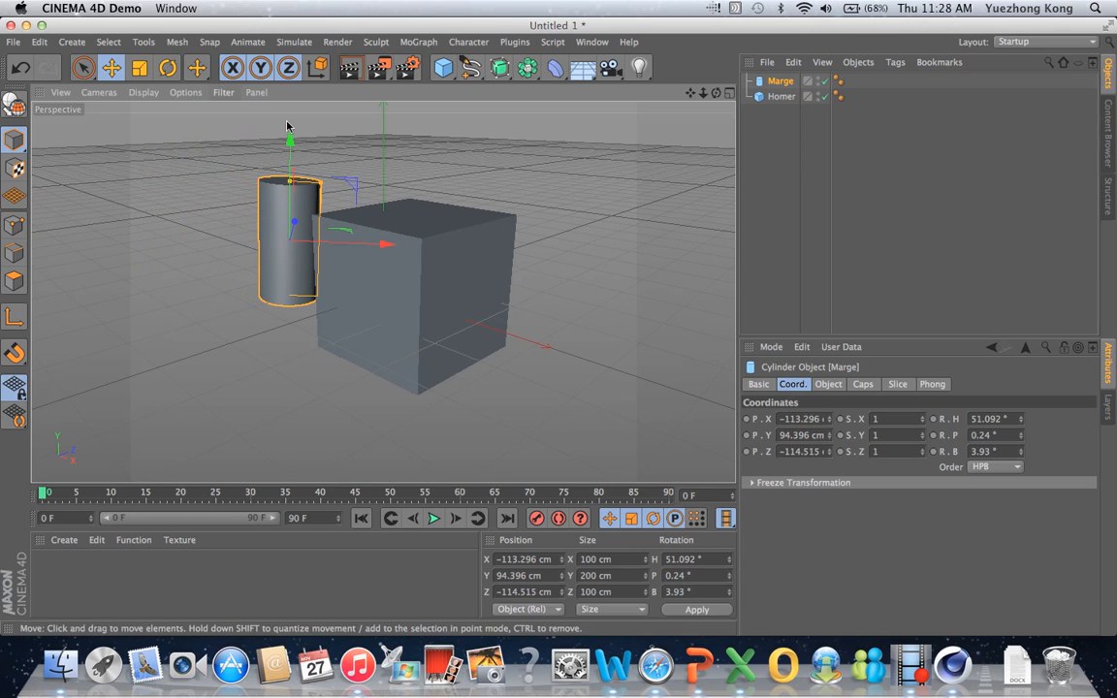
drag(291, 139, 301, 219)
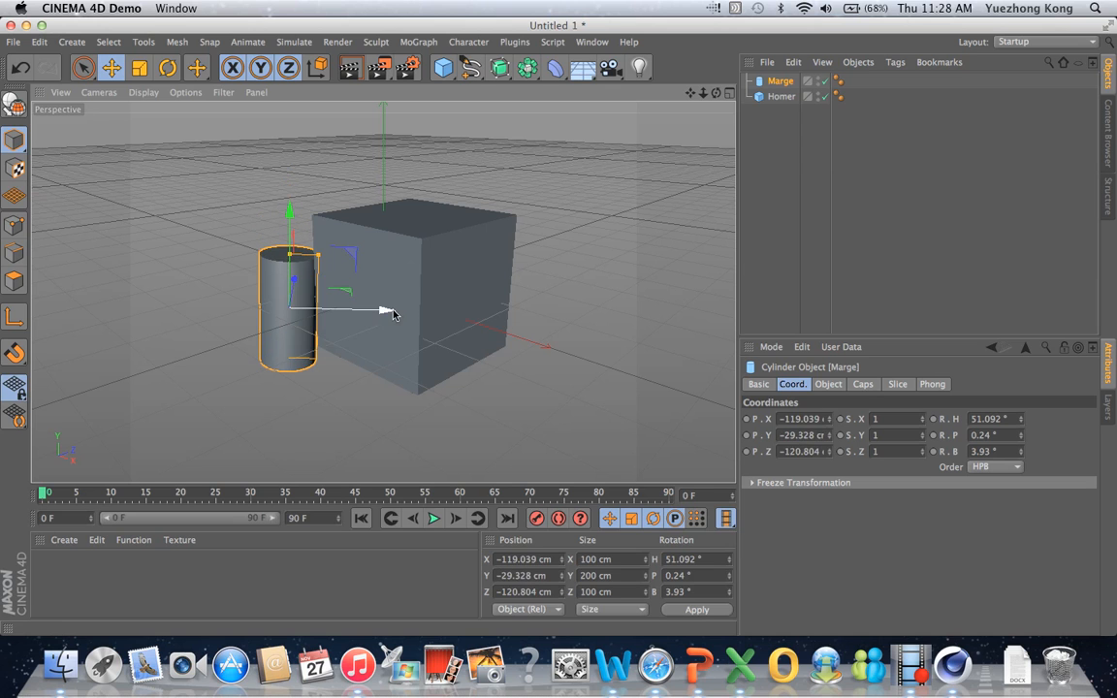
mouse_move(387, 310)
mouse_down()
mouse_move(403, 316)
mouse_move(379, 314)
mouse_up()
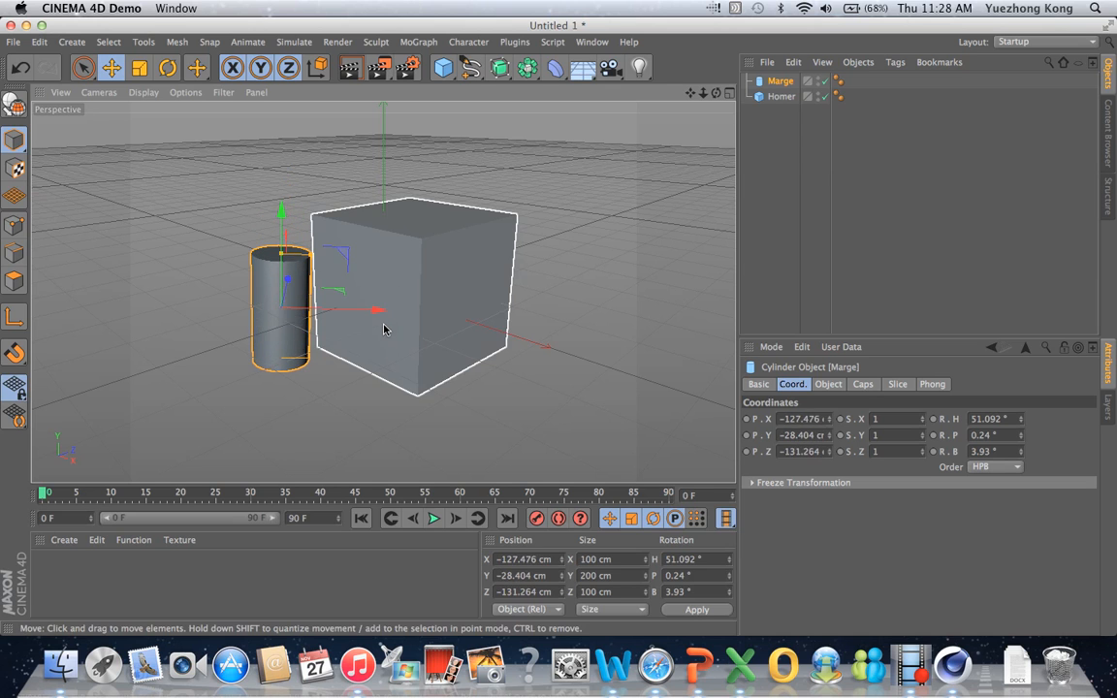
Step: Select the Homer cube in the viewport and rotate its heading to about -43.9°
click(470, 240)
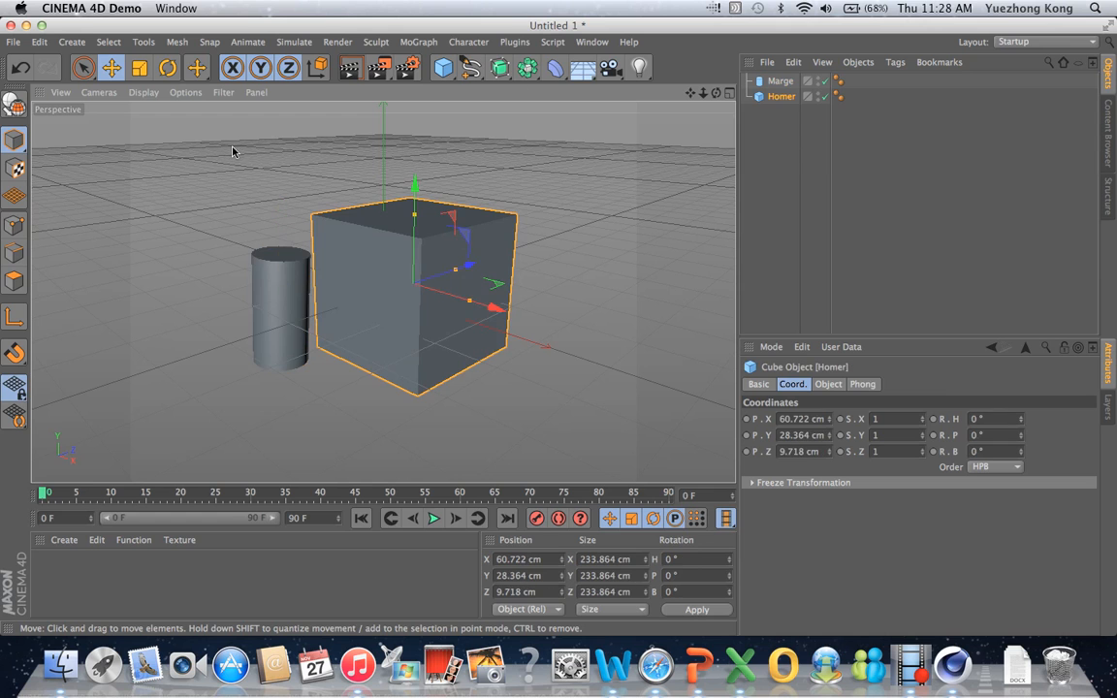
click(167, 67)
drag(401, 274, 379, 319)
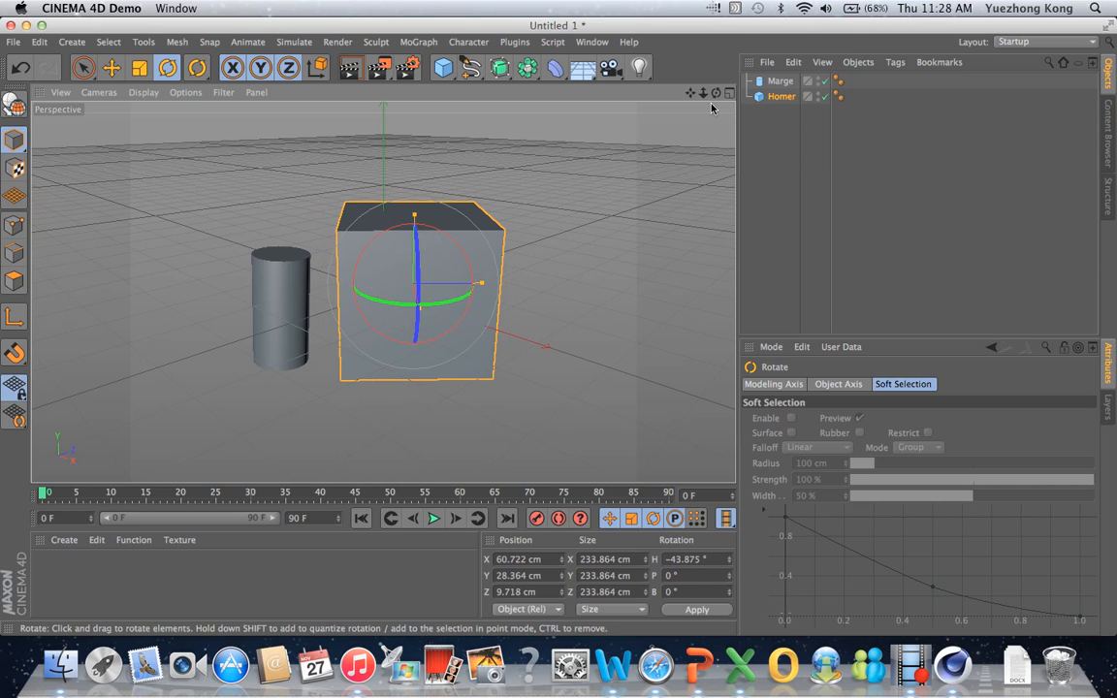
Step: Select the Marge cylinder in the viewport and move it down slightly to about Y -34.1 cm
click(264, 315)
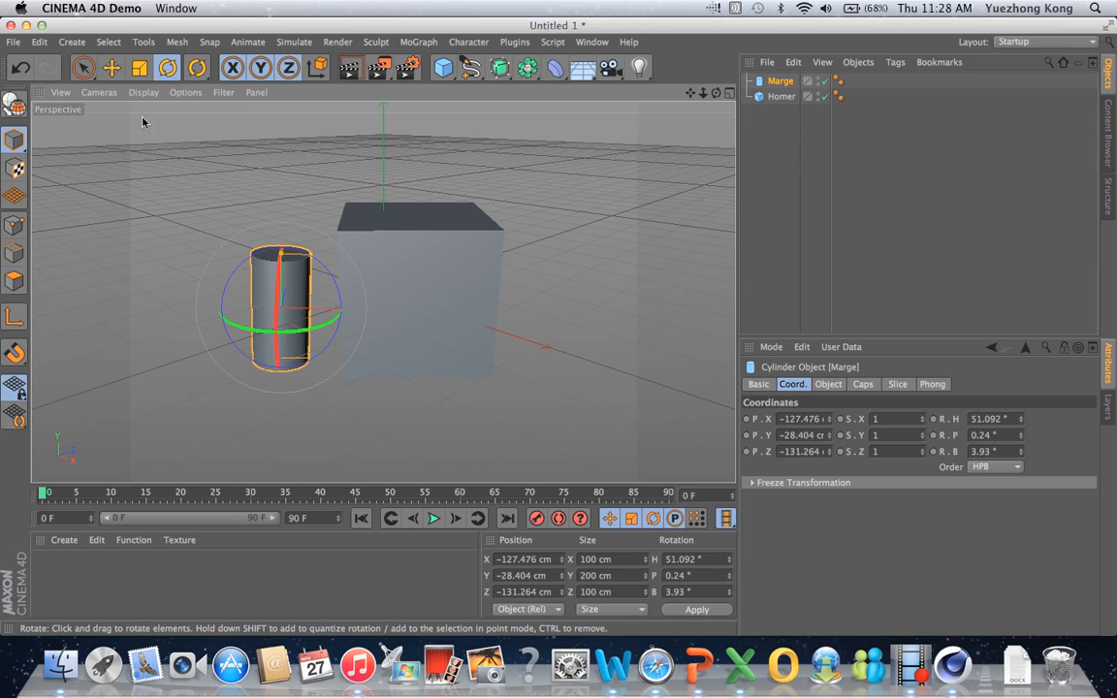
click(112, 67)
mouse_move(281, 212)
mouse_down()
mouse_move(284, 179)
mouse_move(284, 219)
mouse_up()
Step: Stretch the Marge cylinder along Y to about 426 cm by its orange handle with the Move tool and raise it to about Y 52.4 cm
click(139, 68)
click(111, 67)
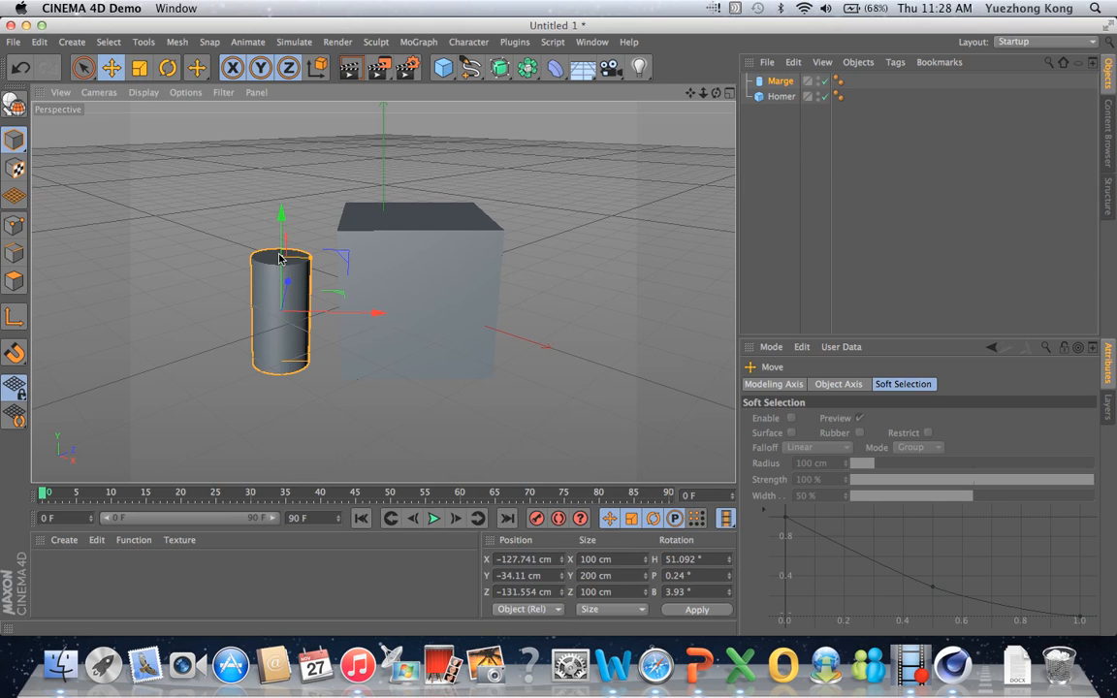
drag(281, 260, 281, 163)
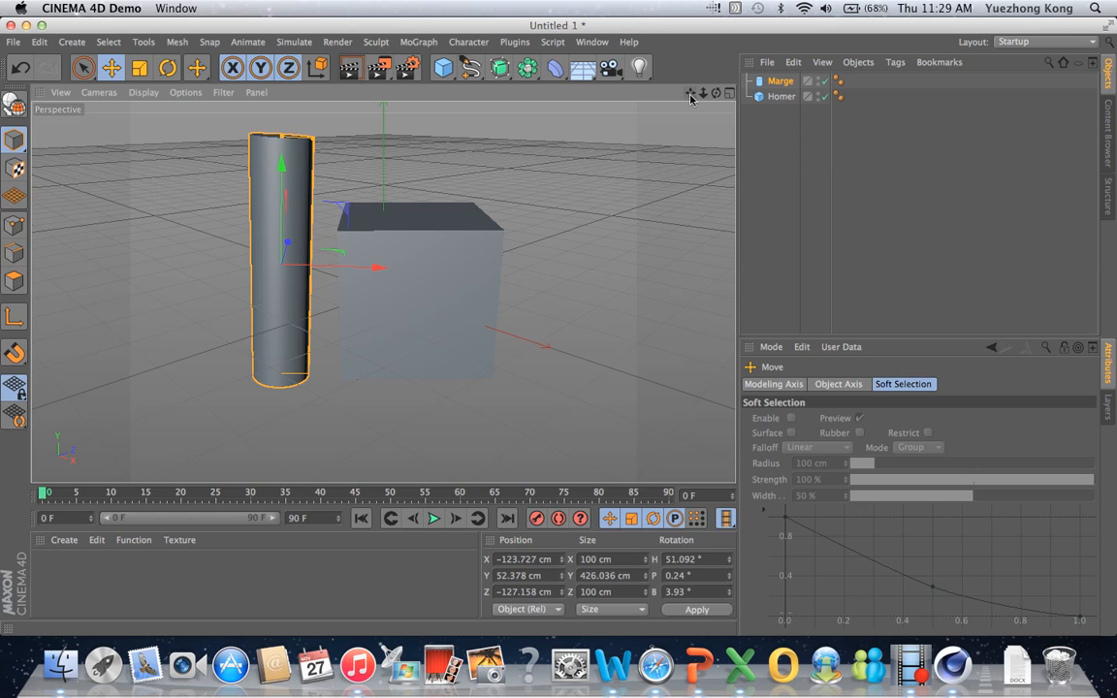
Step: In the maximized Top view, move the Marge cylinder closer to the cube, to about X -78.3, Y 49.7, Z -115.2 cm
drag(690, 97, 558, 327)
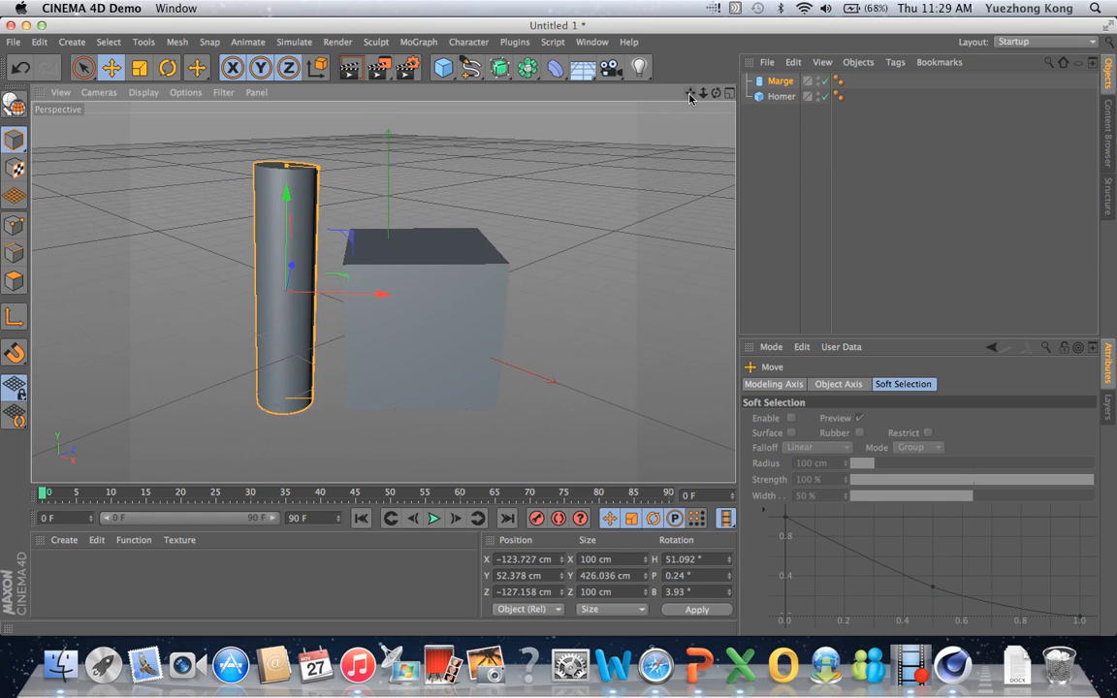
drag(690, 98, 558, 331)
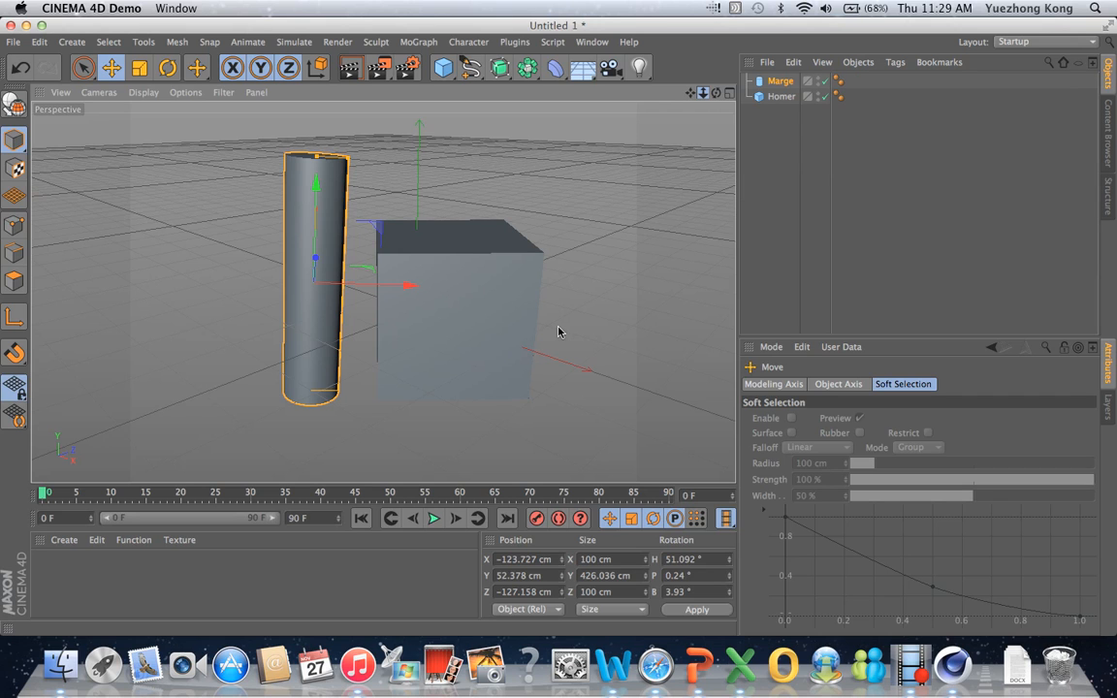
drag(559, 332, 719, 97)
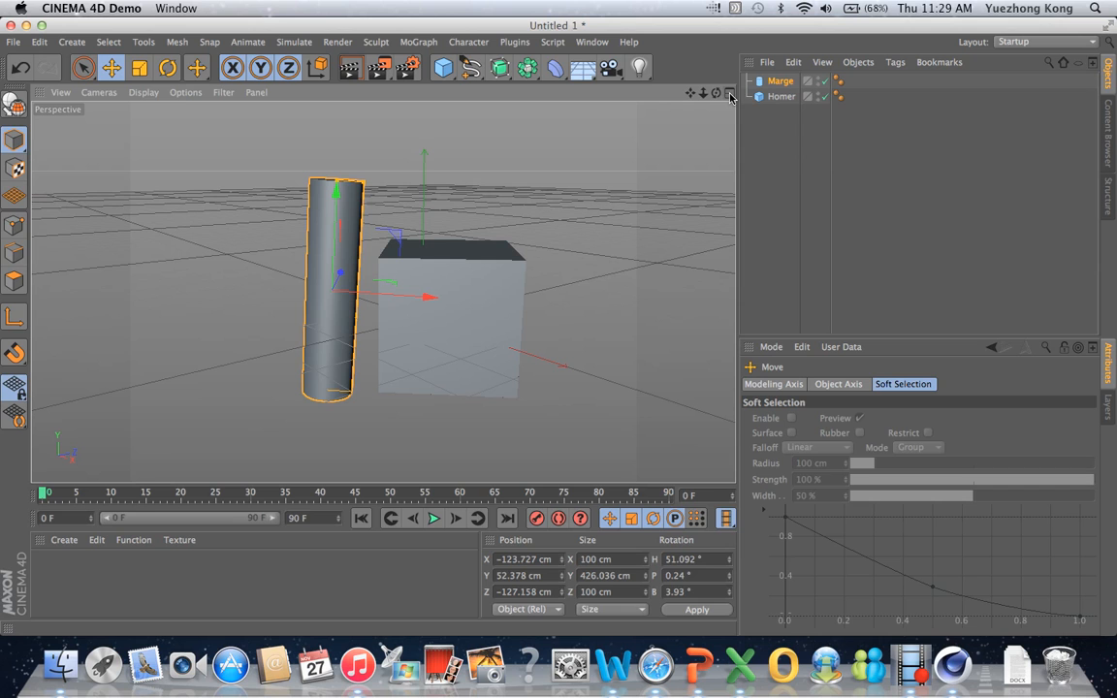
click(730, 96)
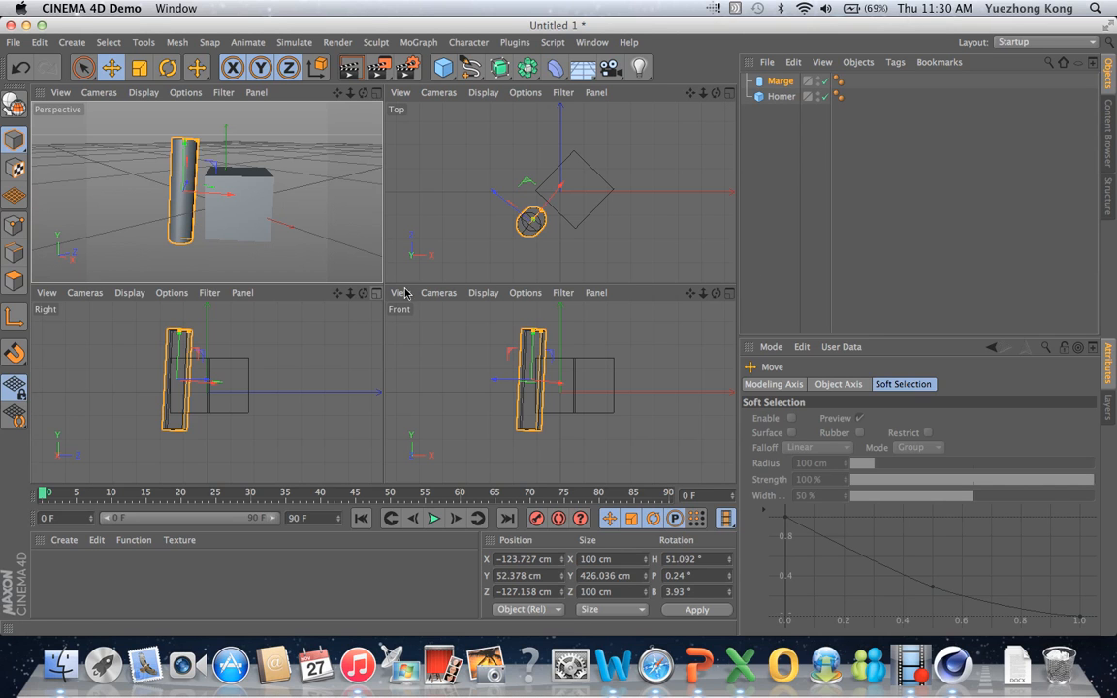
click(730, 93)
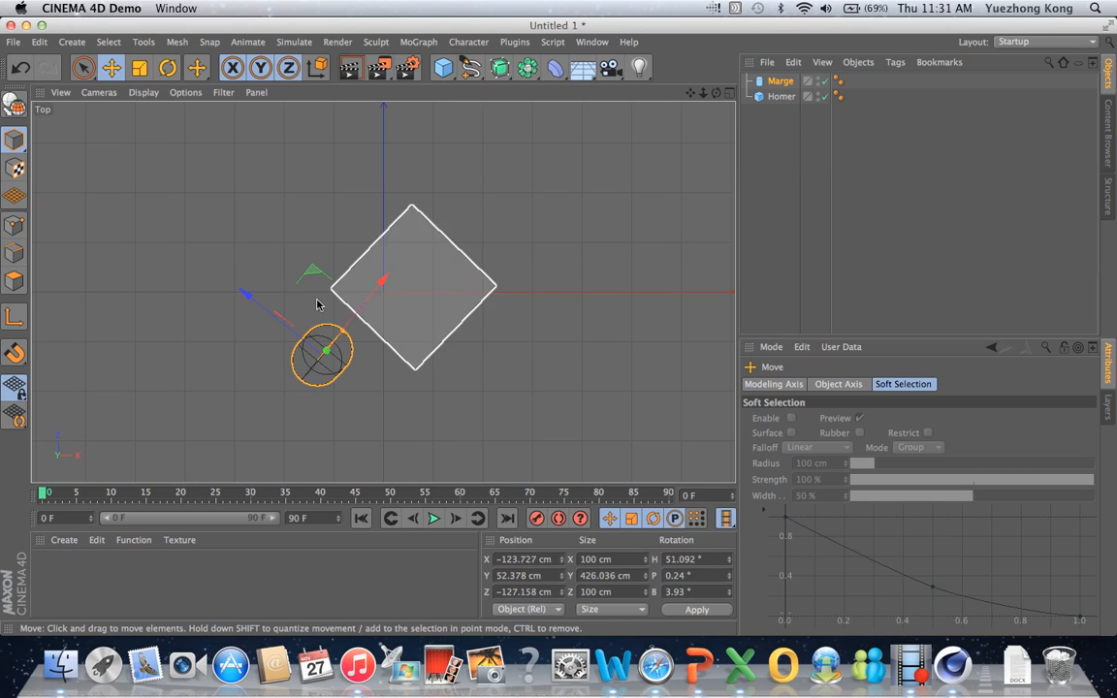
drag(250, 300, 262, 306)
drag(392, 291, 402, 280)
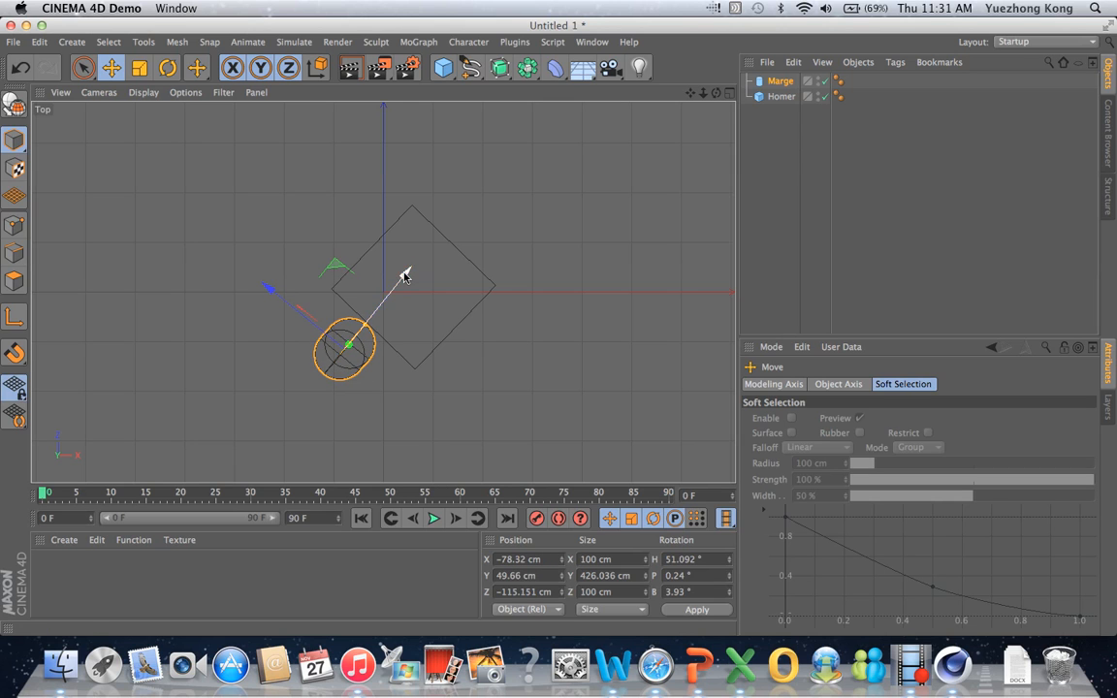
Step: Back in the maximized Perspective view, rotate the Marge cylinder to about H 59.4°, P 0.8°, B 1.8°
click(730, 93)
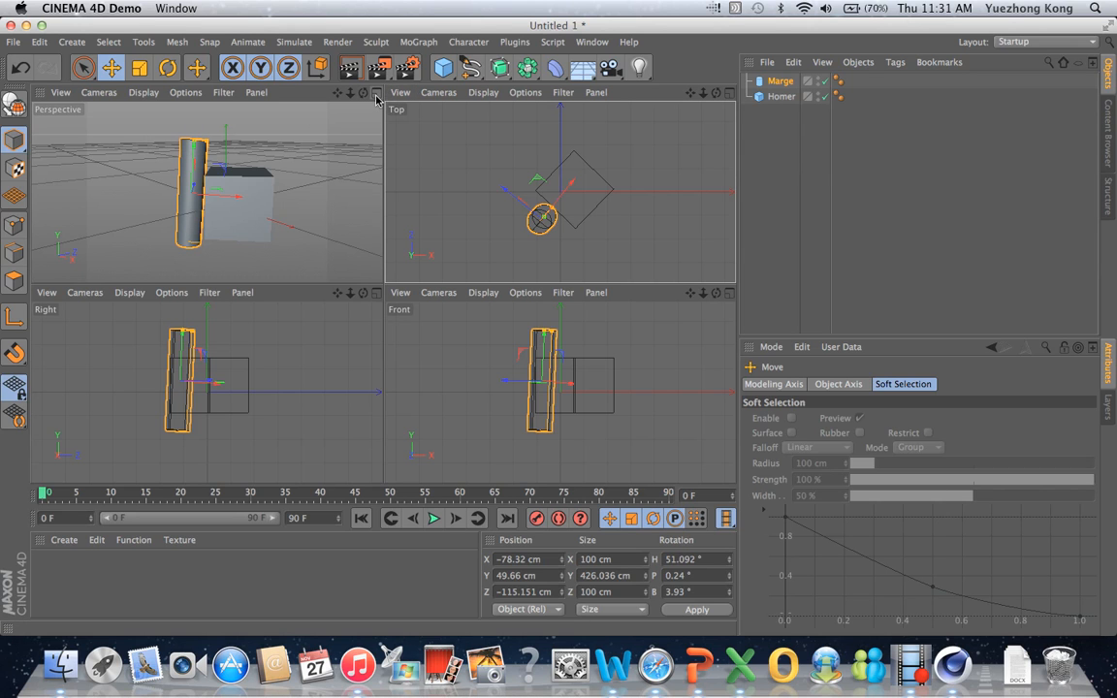
click(376, 94)
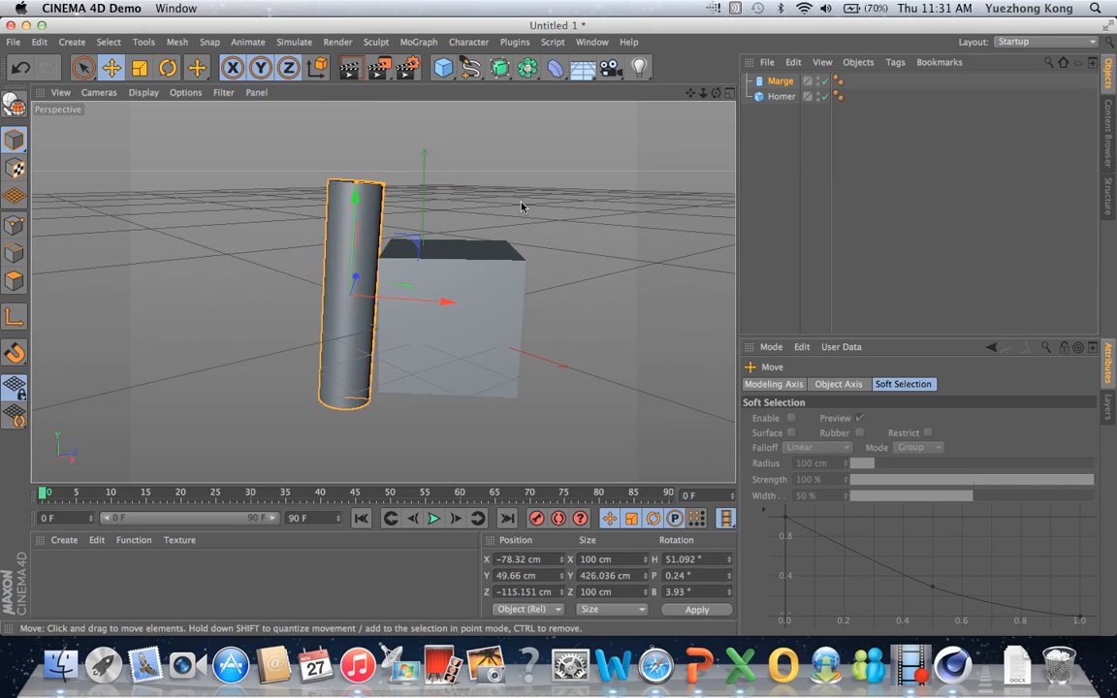
drag(693, 96, 565, 330)
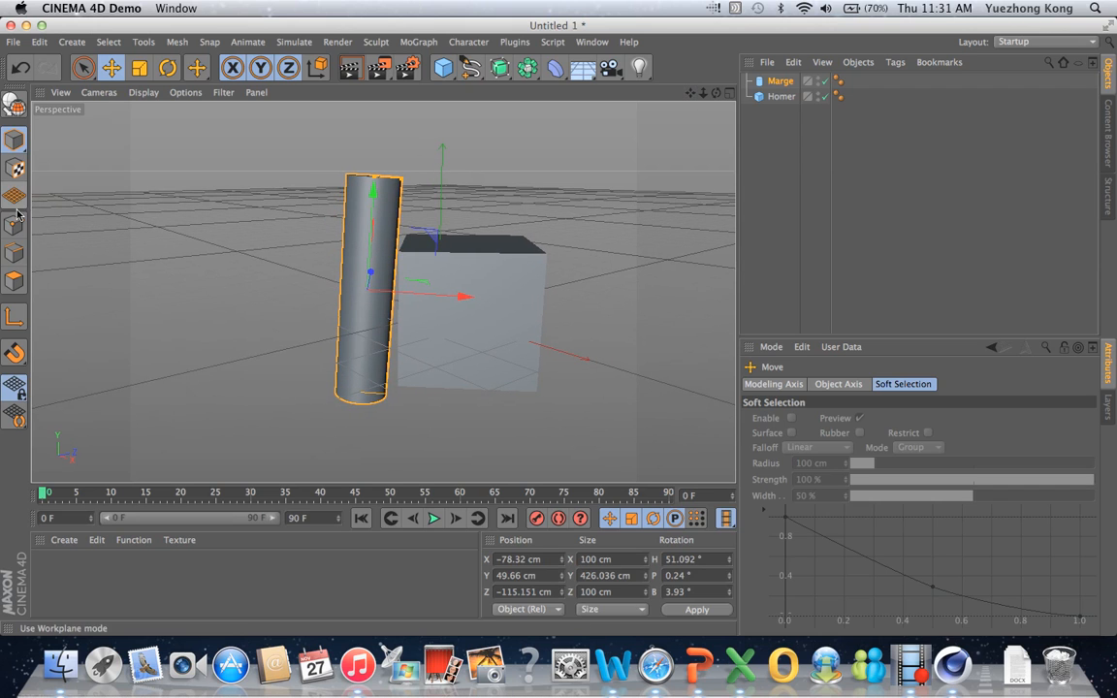
click(168, 67)
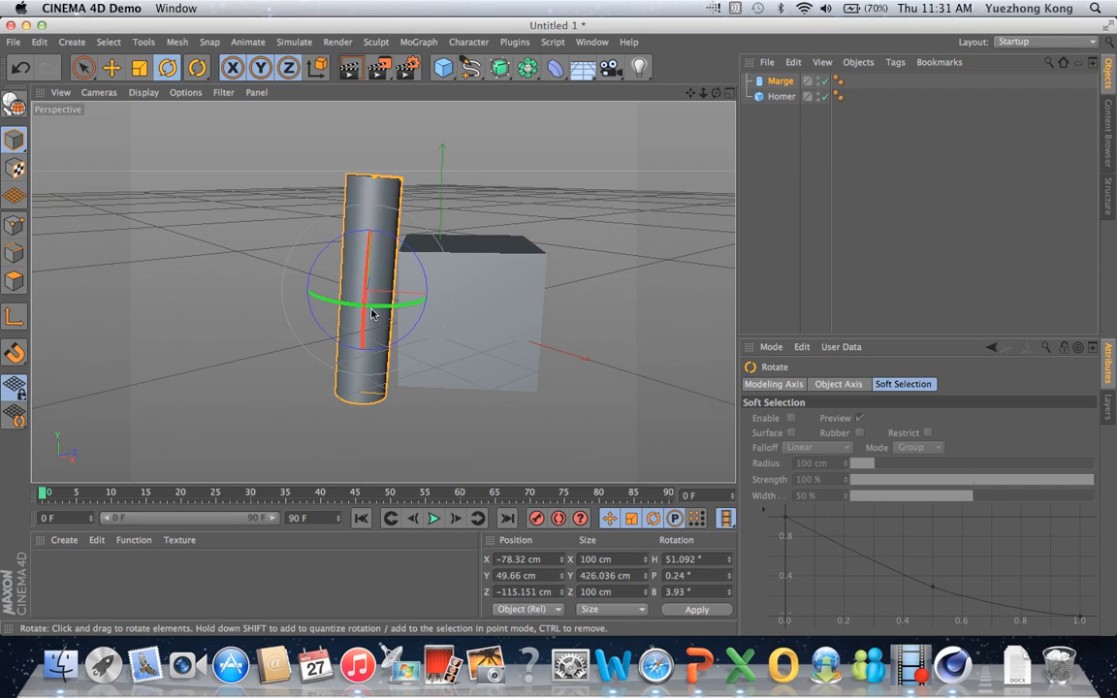
drag(357, 308, 389, 307)
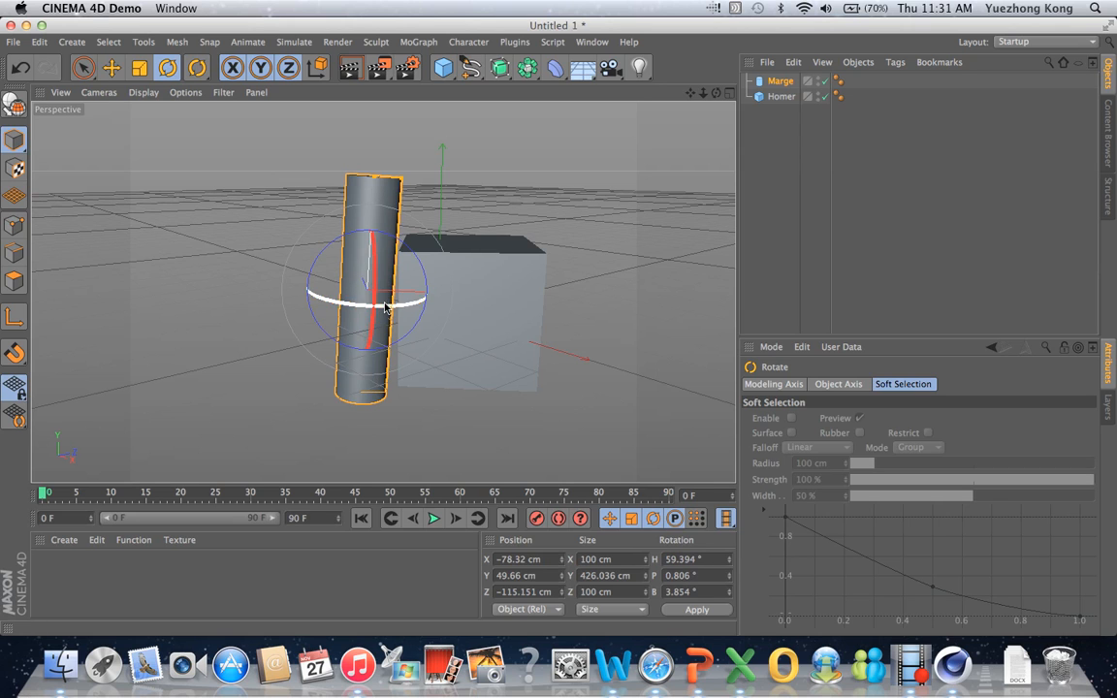
drag(395, 241, 392, 239)
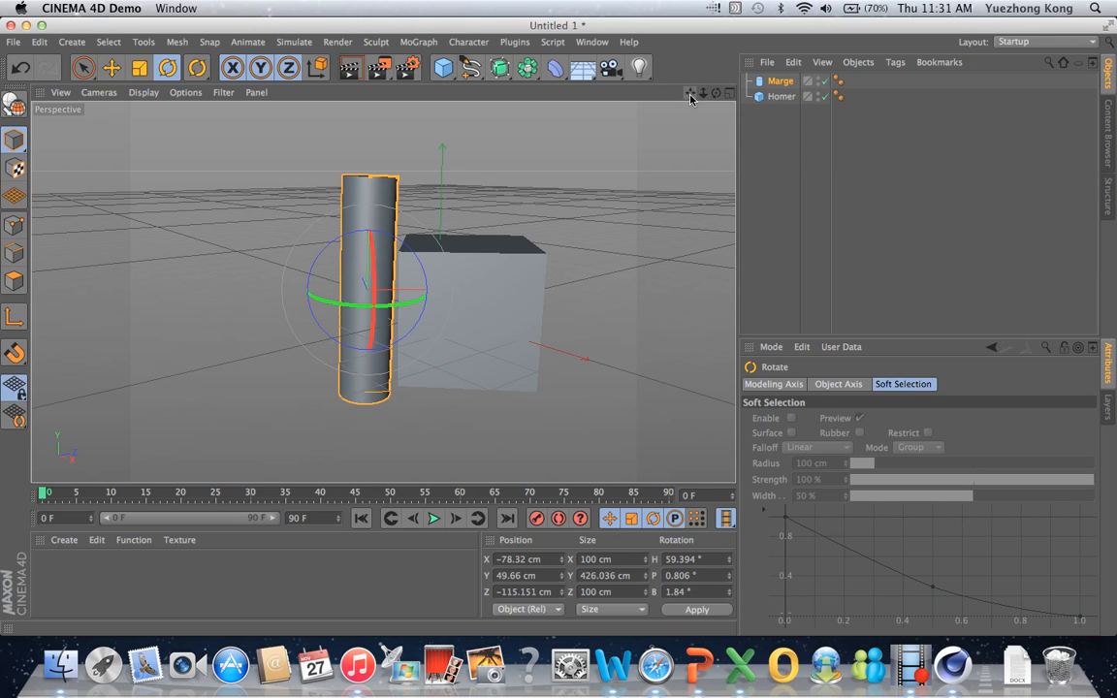
Step: Examine the Marge cylinder and Homer cube in the four-view layout and at close and far zoom levels in the Perspective view
mouse_move(690, 94)
mouse_down()
mouse_move(559, 328)
mouse_move(558, 313)
mouse_up()
drag(704, 95, 558, 320)
click(729, 94)
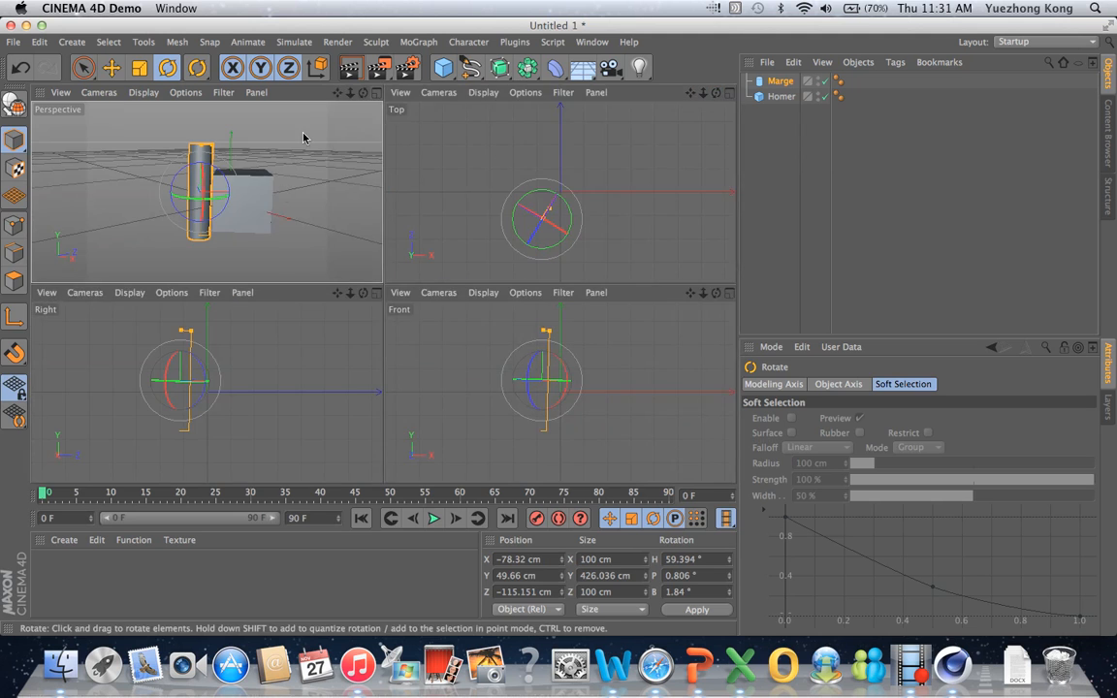
click(377, 93)
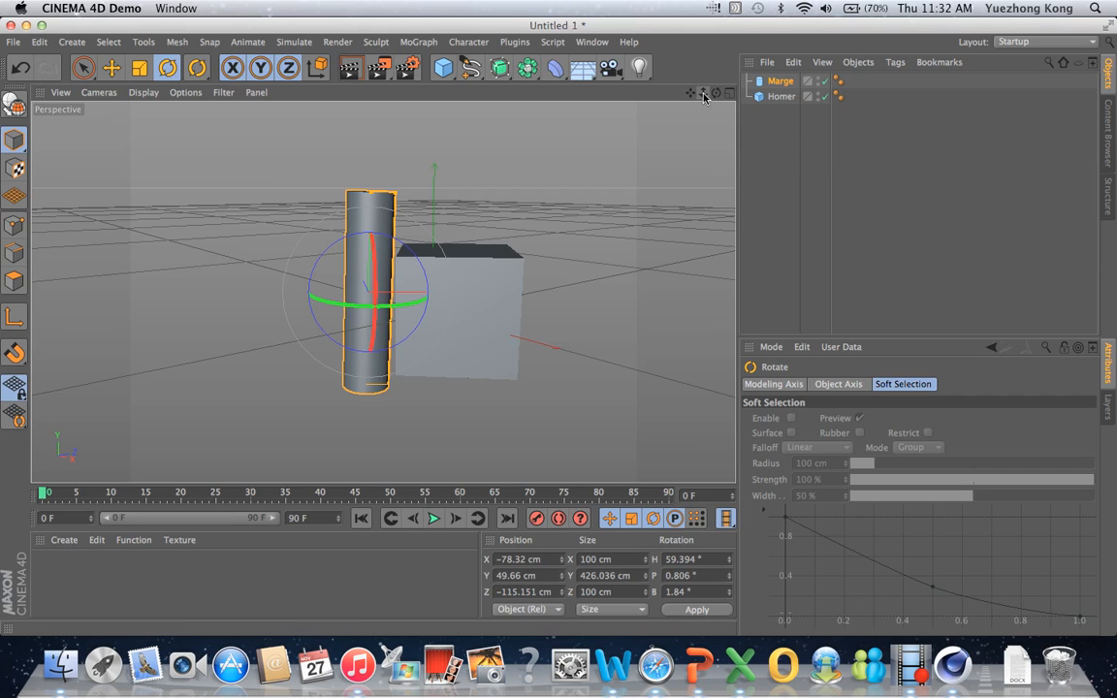
scroll(557, 332, up, 3)
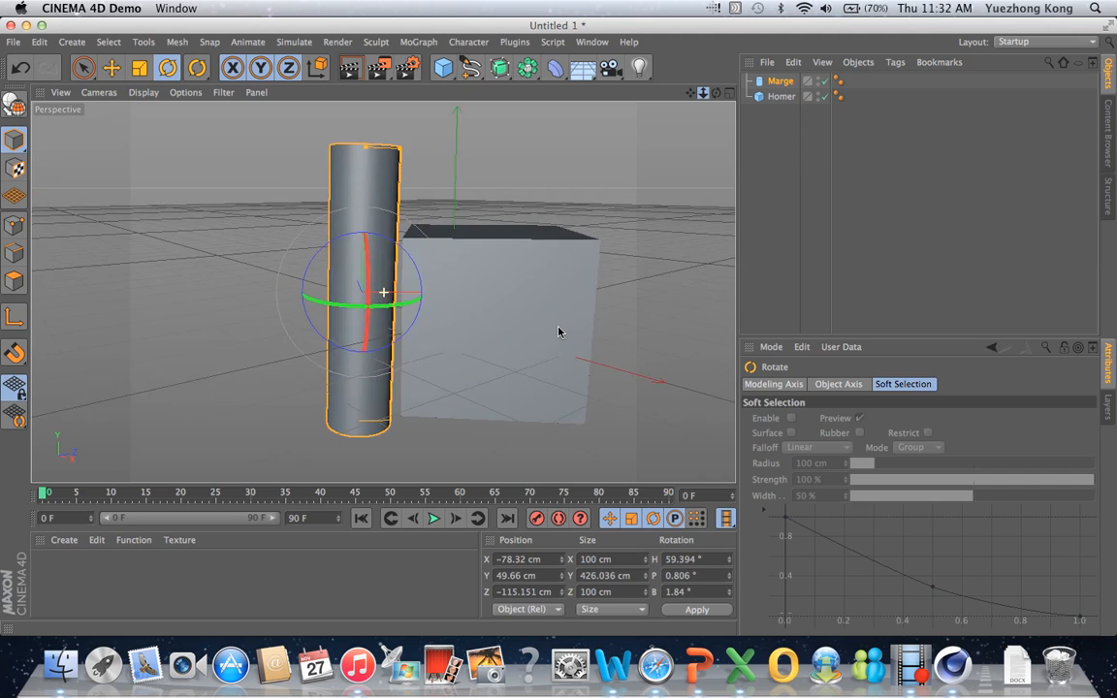
scroll(558, 332, up, 5)
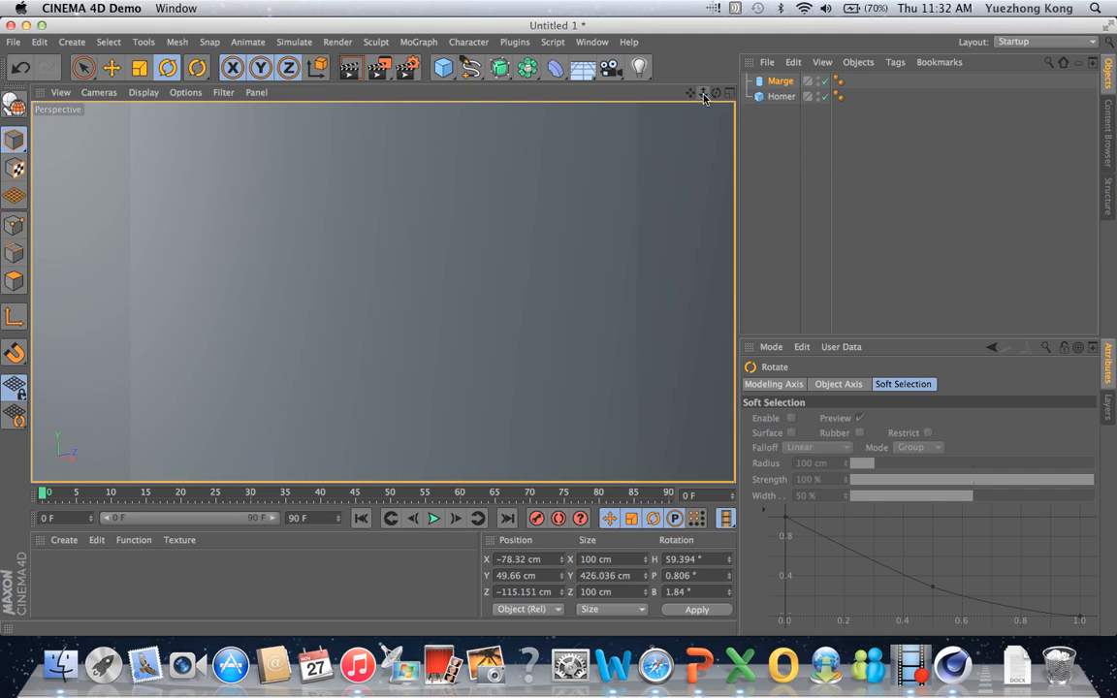
scroll(557, 332, down, 5)
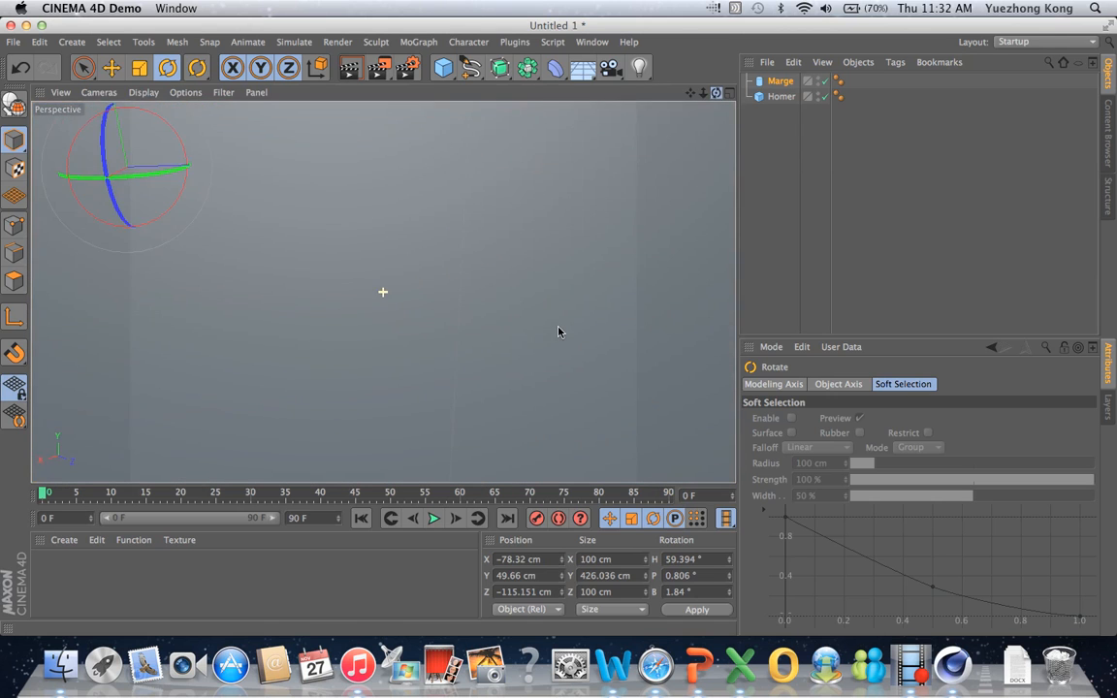
scroll(558, 331, up, 5)
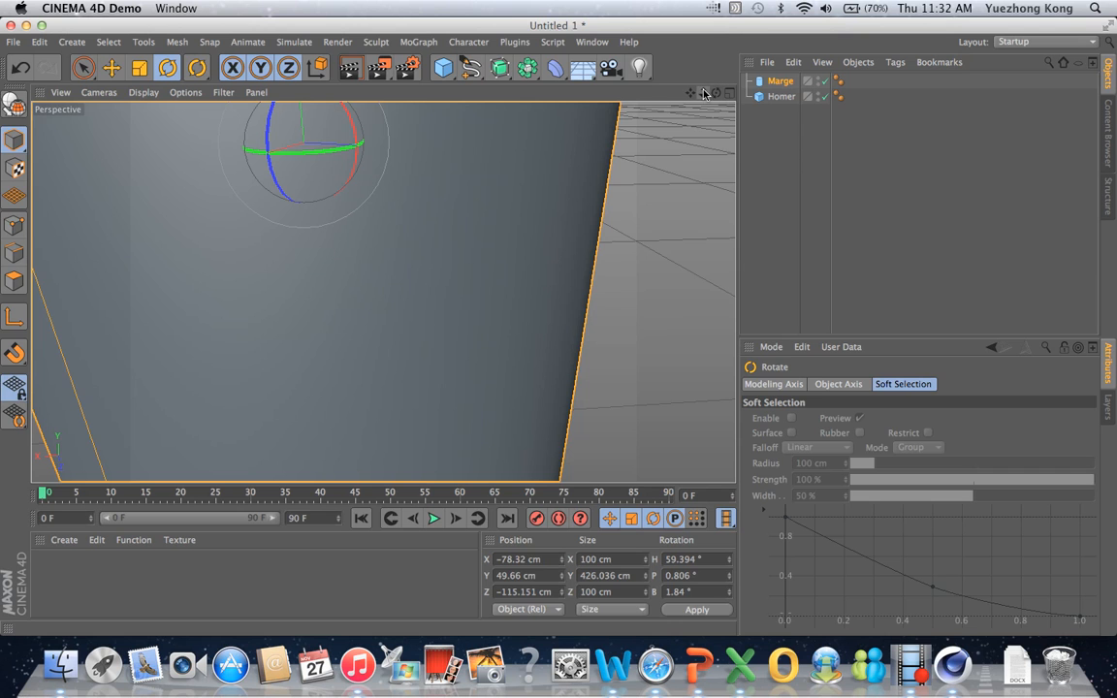
scroll(558, 332, down, 8)
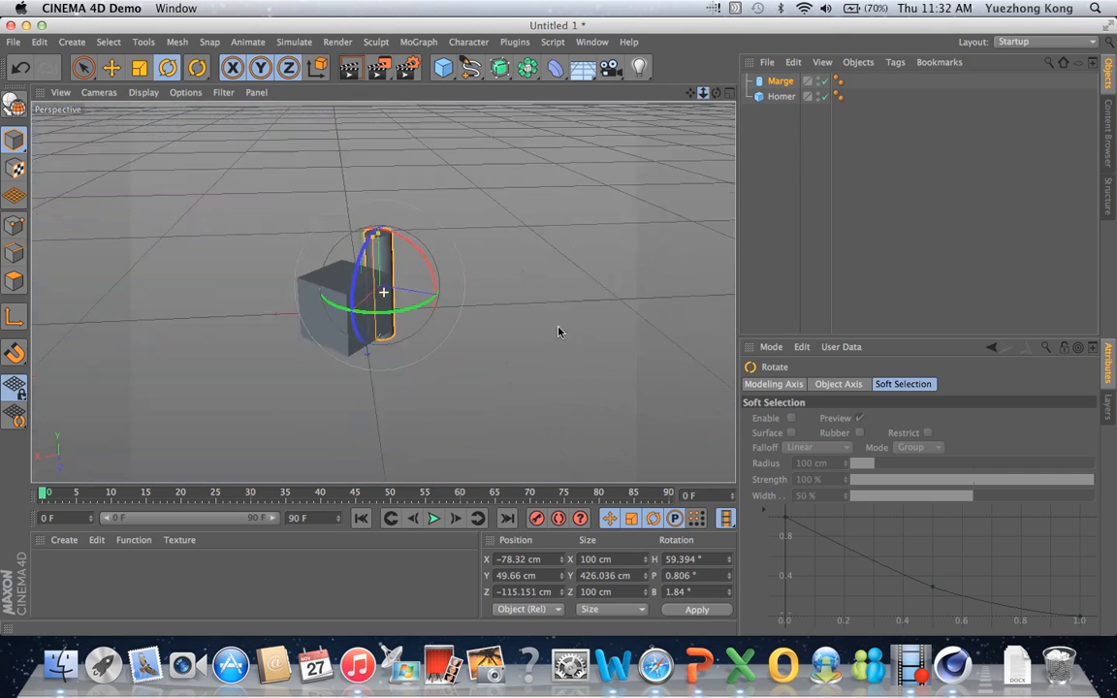
scroll(563, 332, up, 6)
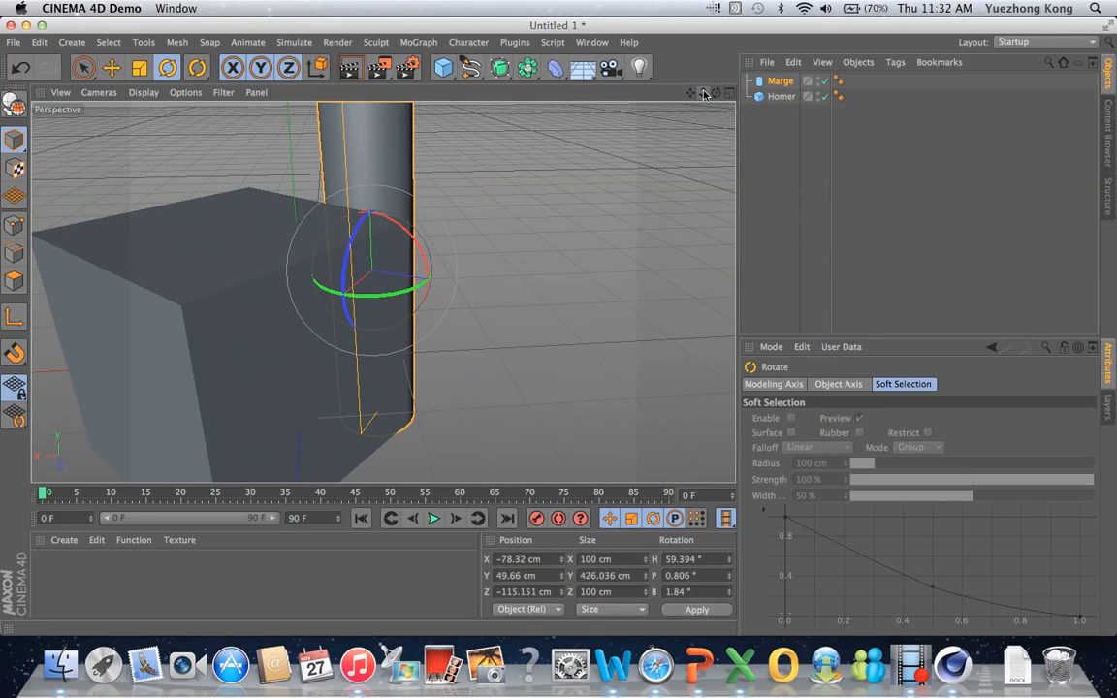
scroll(558, 332, down, 3)
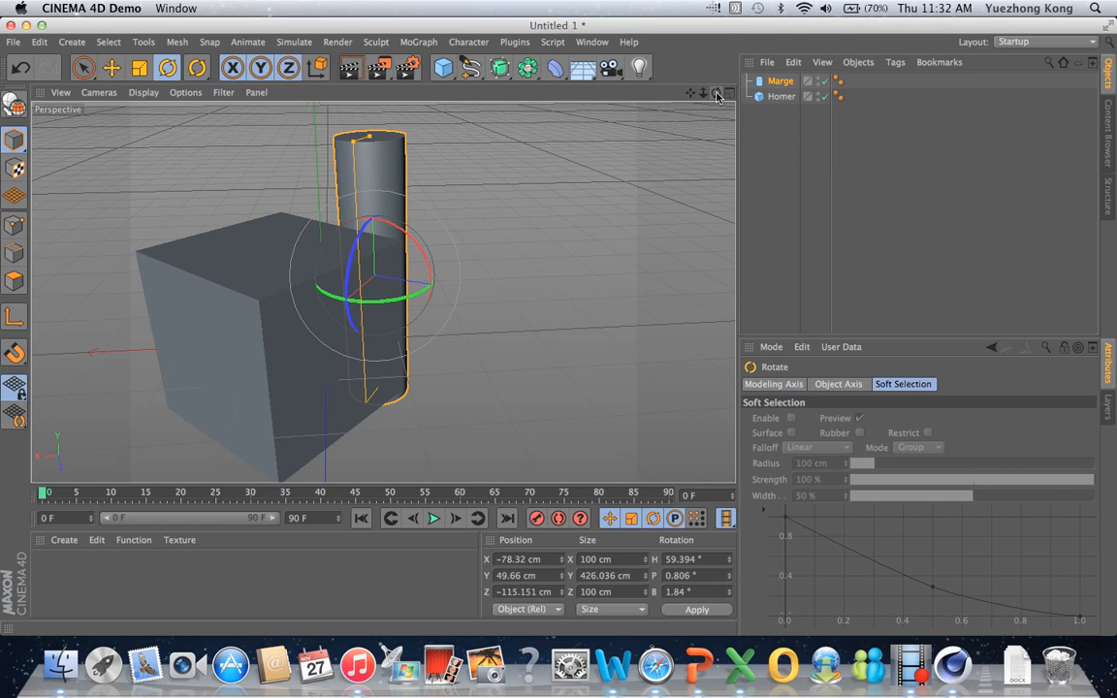
Step: Orbit the Perspective camera around the Marge cylinder and Homer cube to examine them from several sides and from above
drag(718, 95, 559, 332)
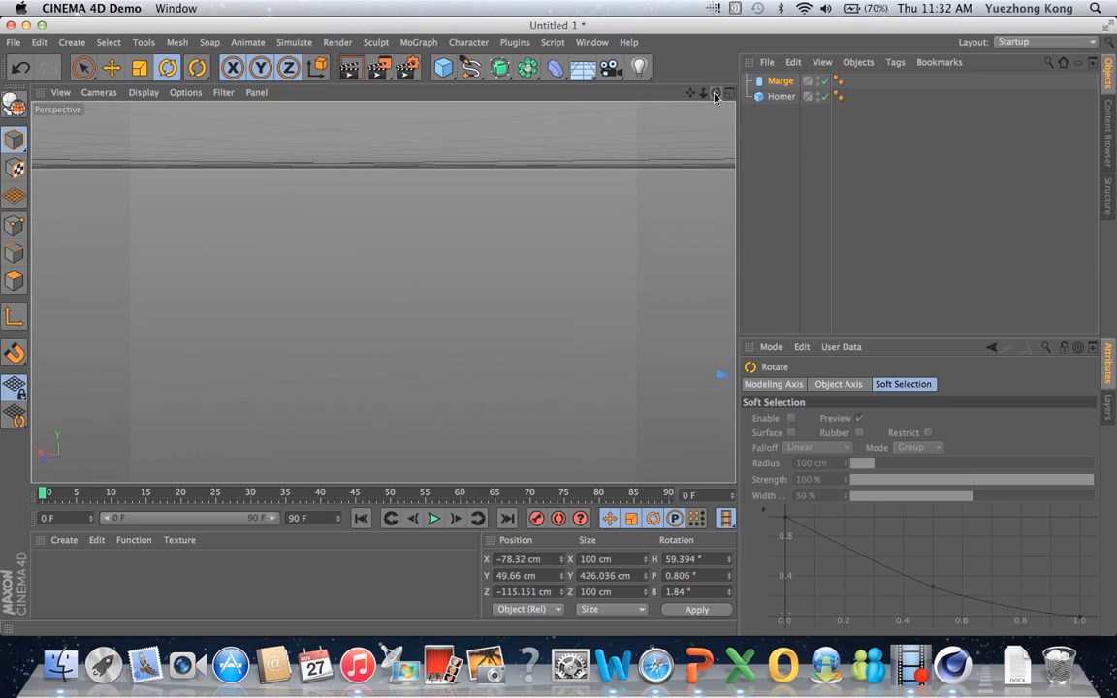
drag(716, 95, 559, 331)
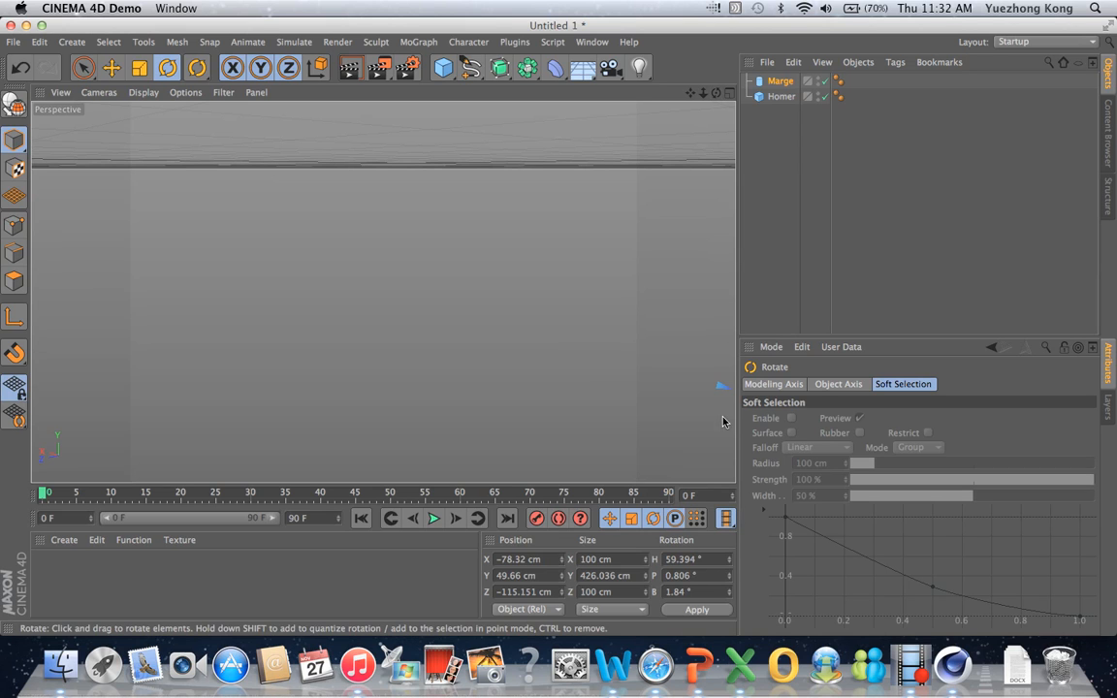
click(721, 386)
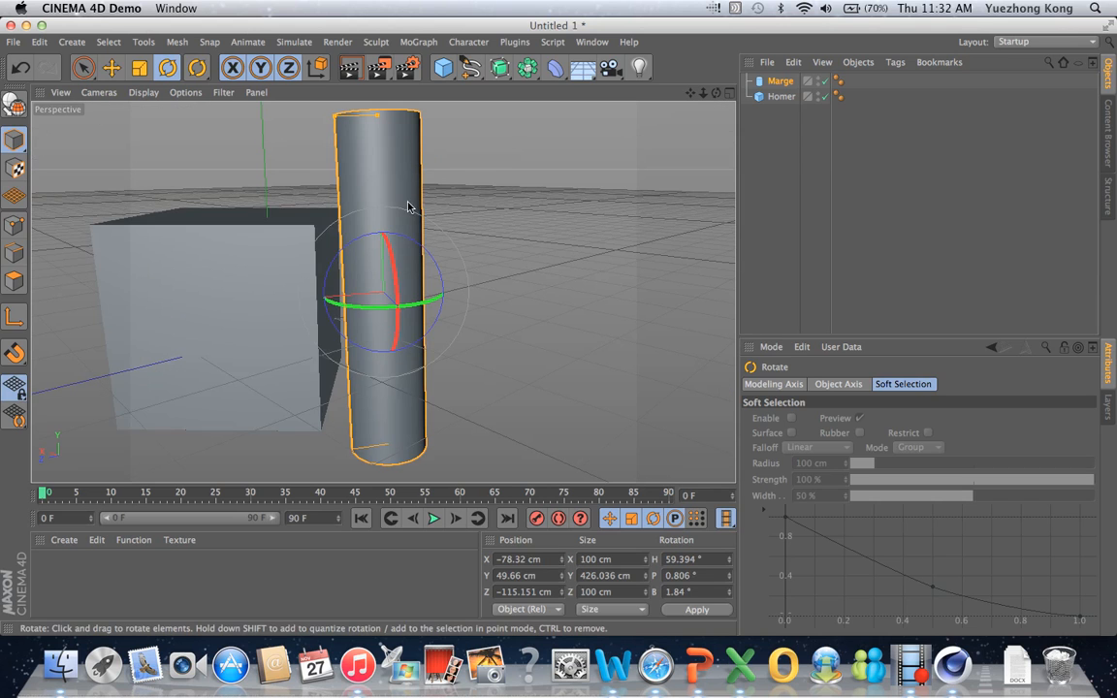
drag(717, 93, 559, 332)
drag(704, 94, 586, 328)
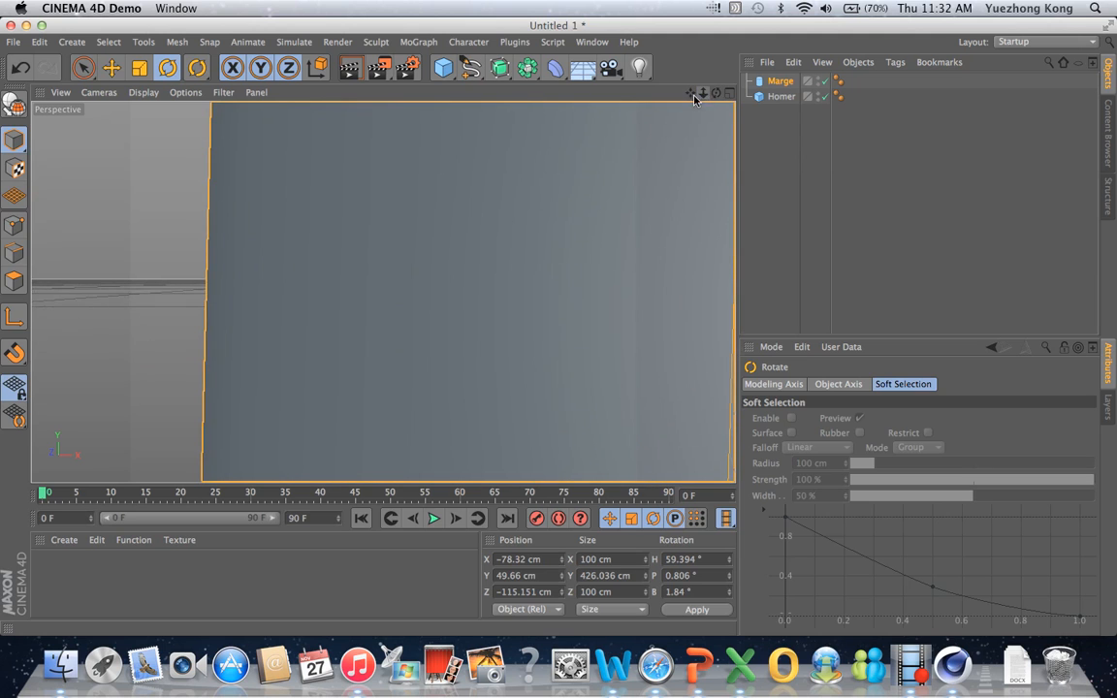
drag(717, 92, 559, 329)
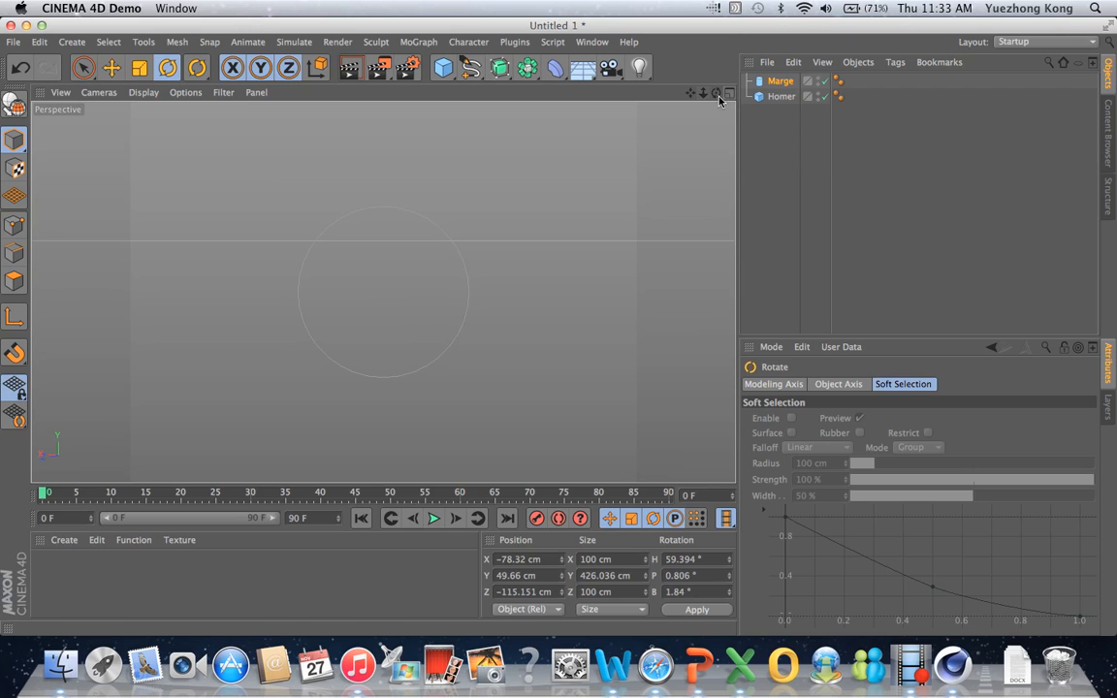
drag(715, 94, 558, 332)
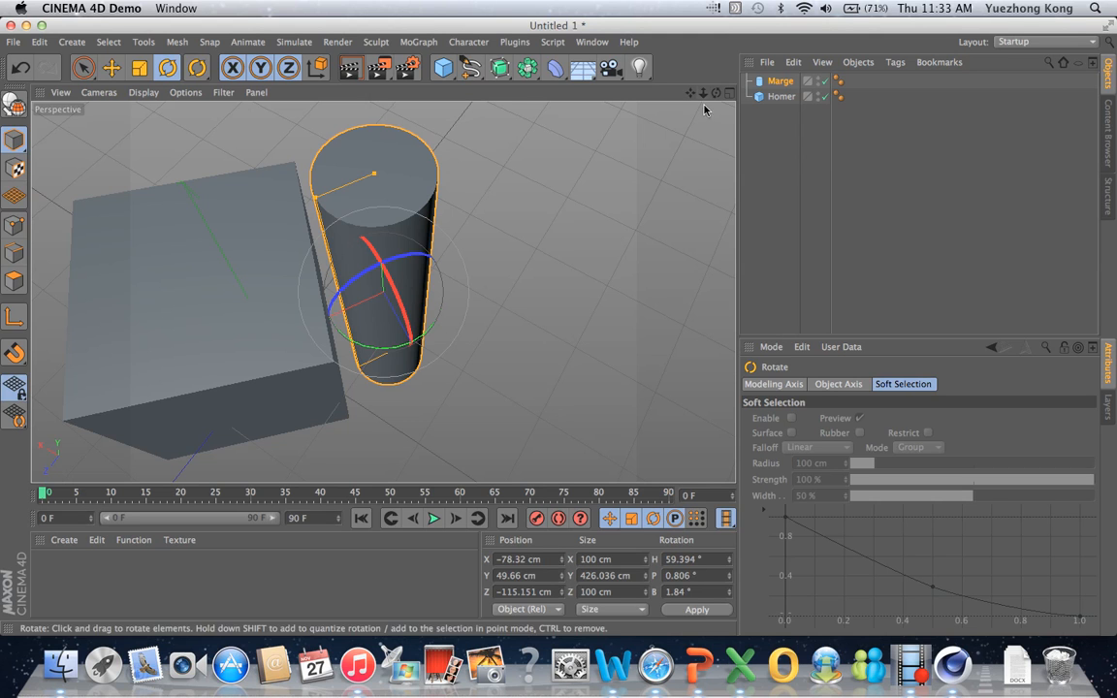
alt+drag(559, 329, 558, 332)
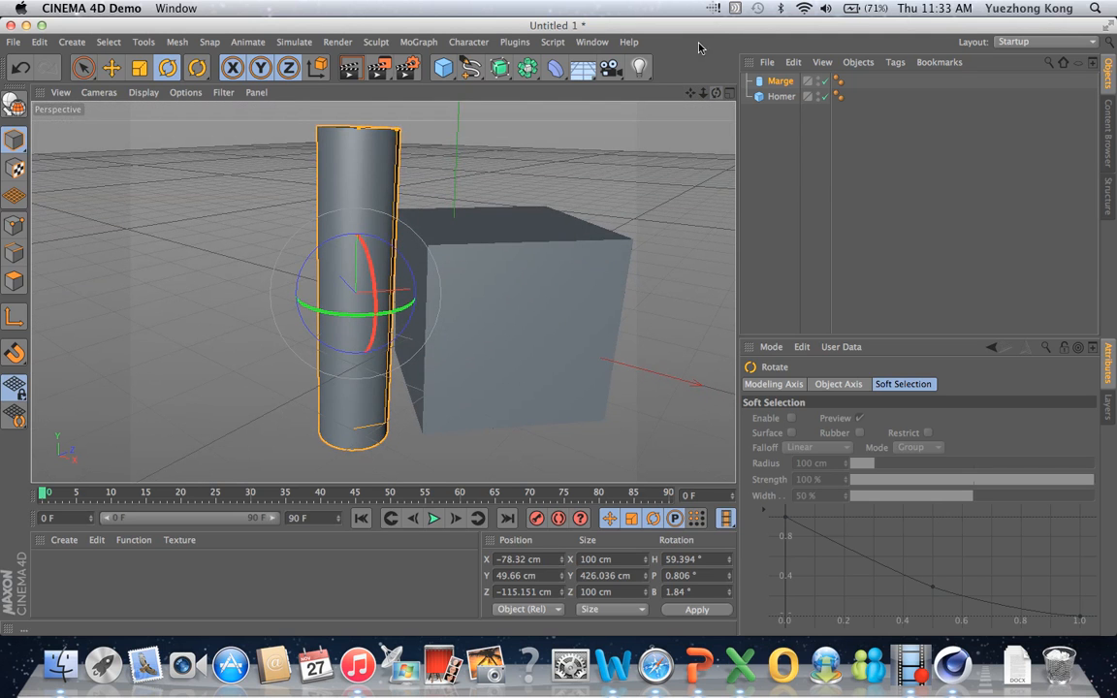